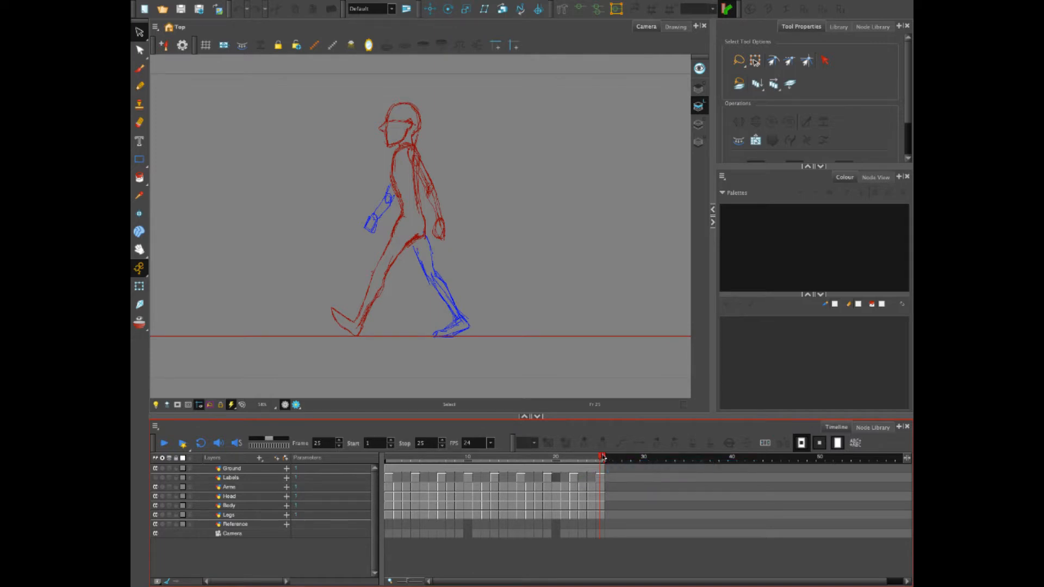
- Shorten the scene to end at frame 24 and preview the walk cycle with looped playback enabled
mouse_move(601, 458)
left_mouse_down()
mouse_move(554, 460)
mouse_move(590, 463)
left_mouse_up()
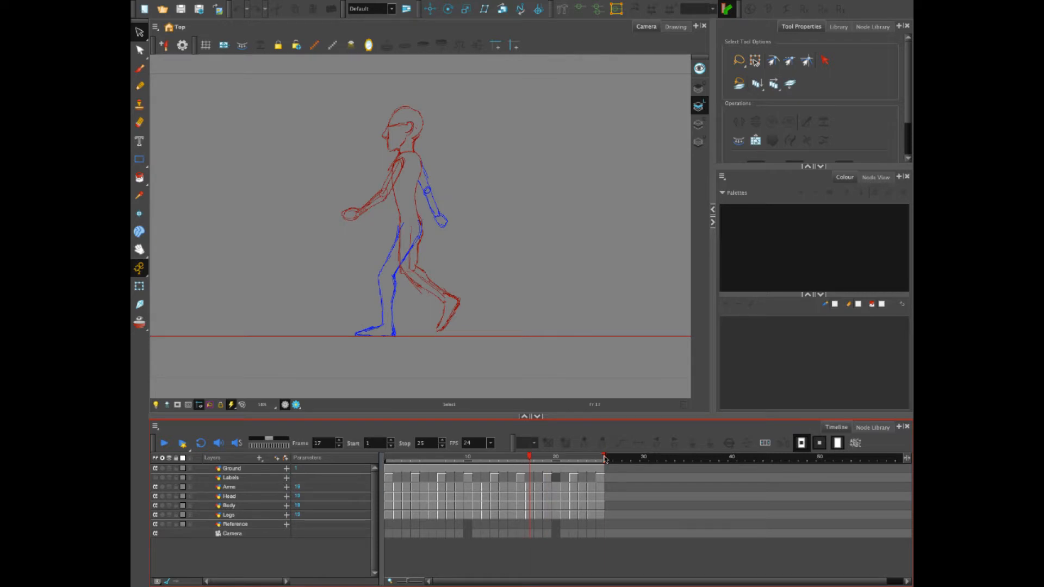
left_click_drag(605, 455, 598, 458)
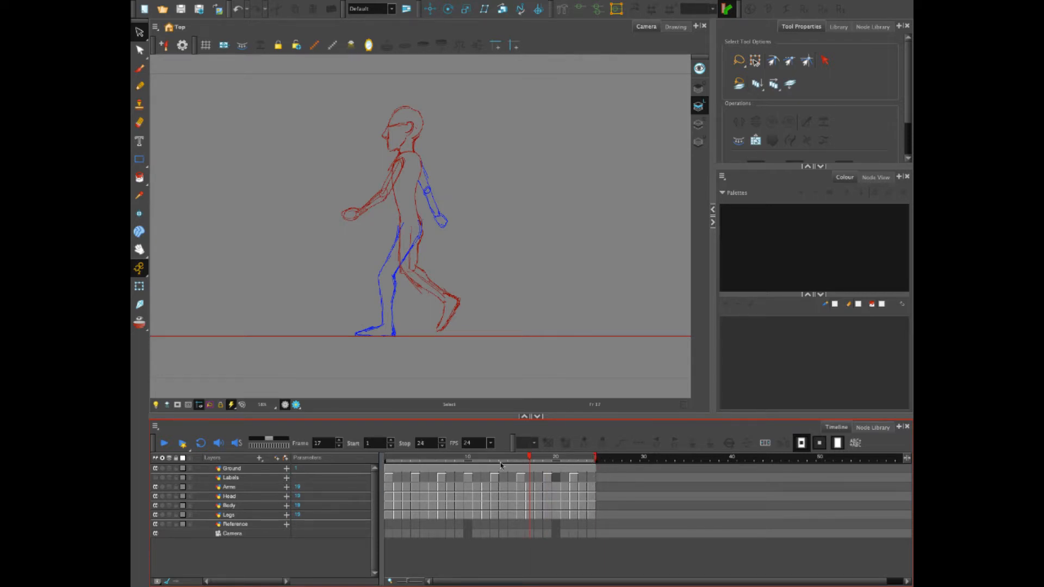
left_click(595, 459)
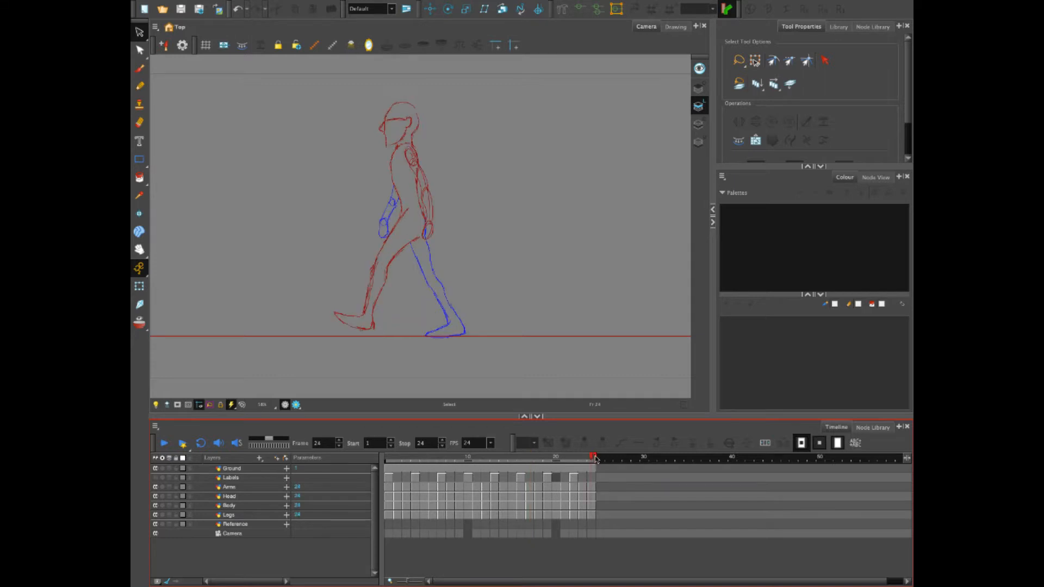
left_click(390, 460)
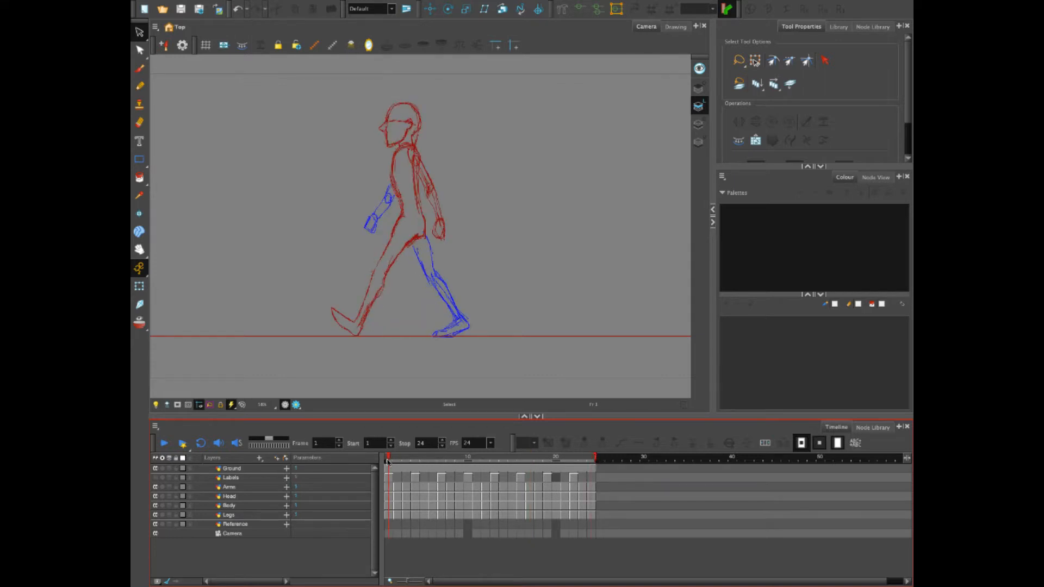
left_click(201, 443)
left_click(164, 443)
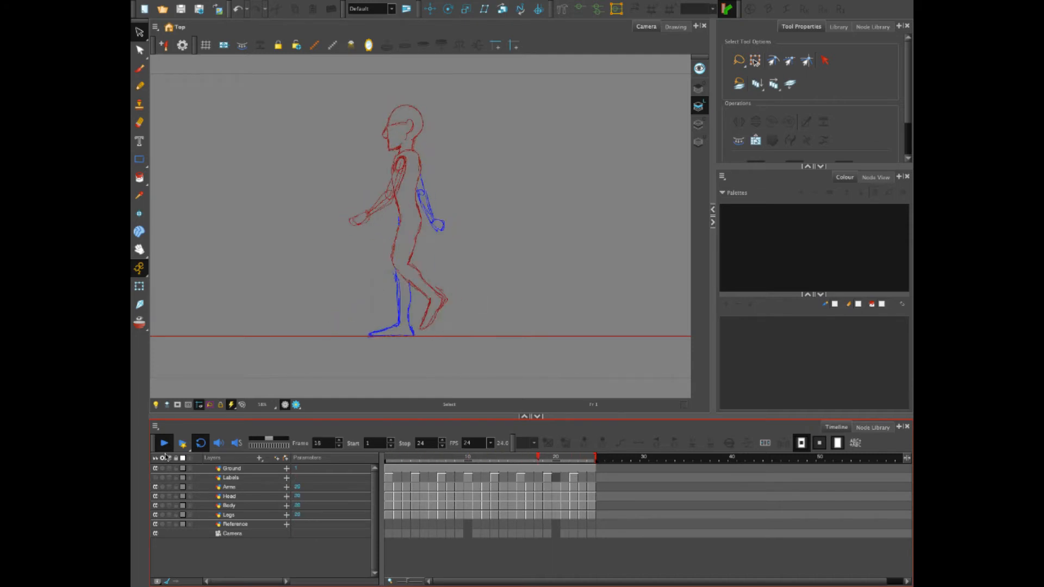
left_click(163, 443)
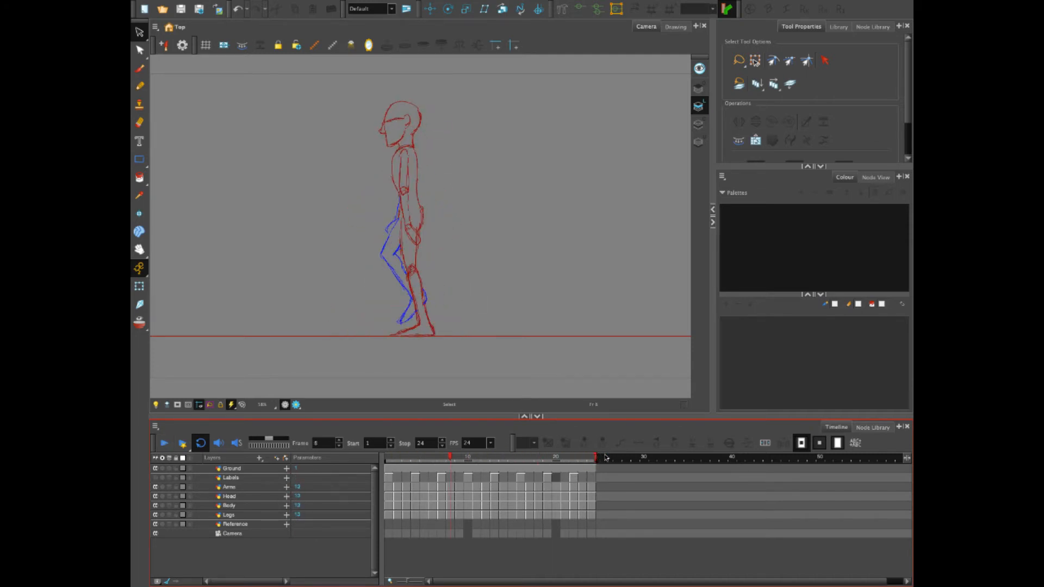
- Extend the scene's end to frame 147, leaving empty frames after the walk cycle drawings
left_click_drag(597, 456, 906, 462)
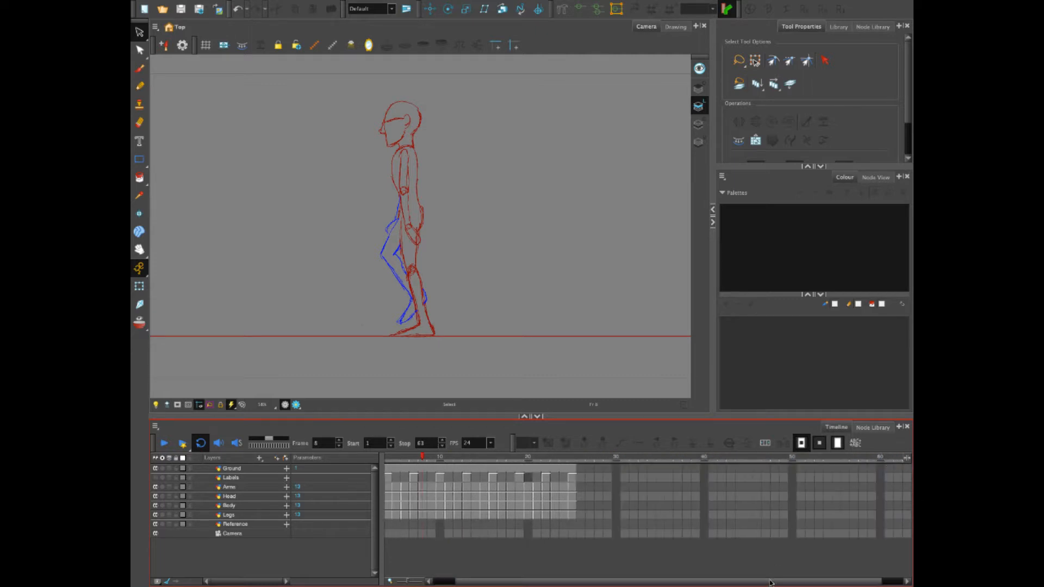
left_click_drag(770, 583, 793, 581)
left_click_drag(886, 459, 906, 460)
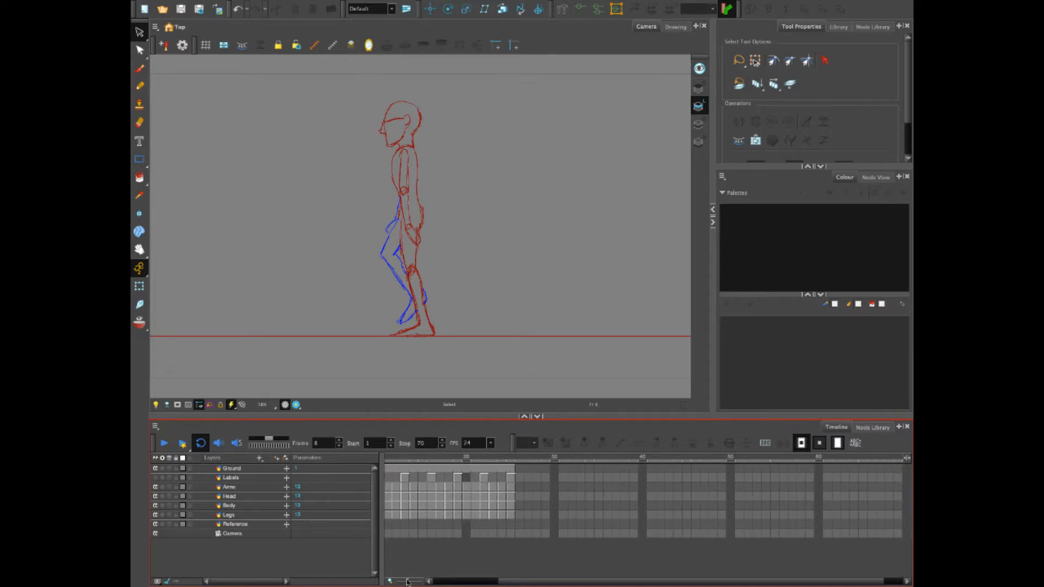
left_click_drag(406, 583, 405, 582)
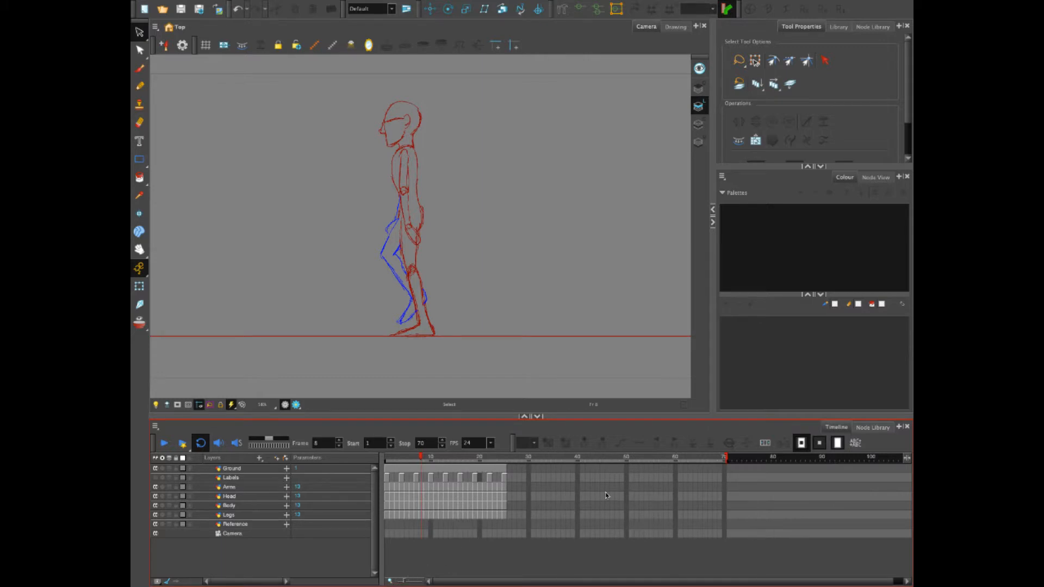
left_click_drag(512, 581, 628, 581)
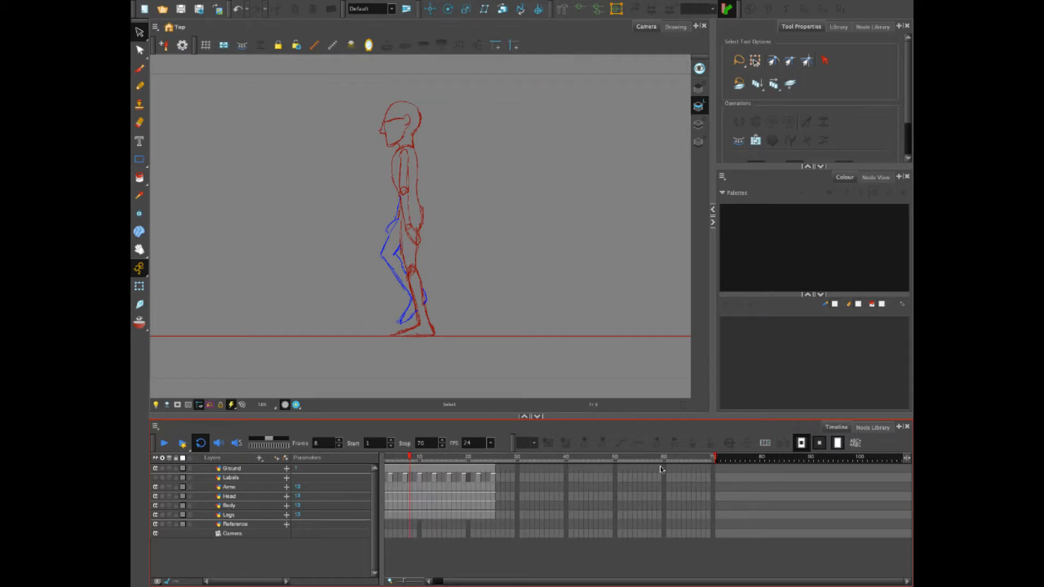
left_click_drag(405, 581, 402, 581)
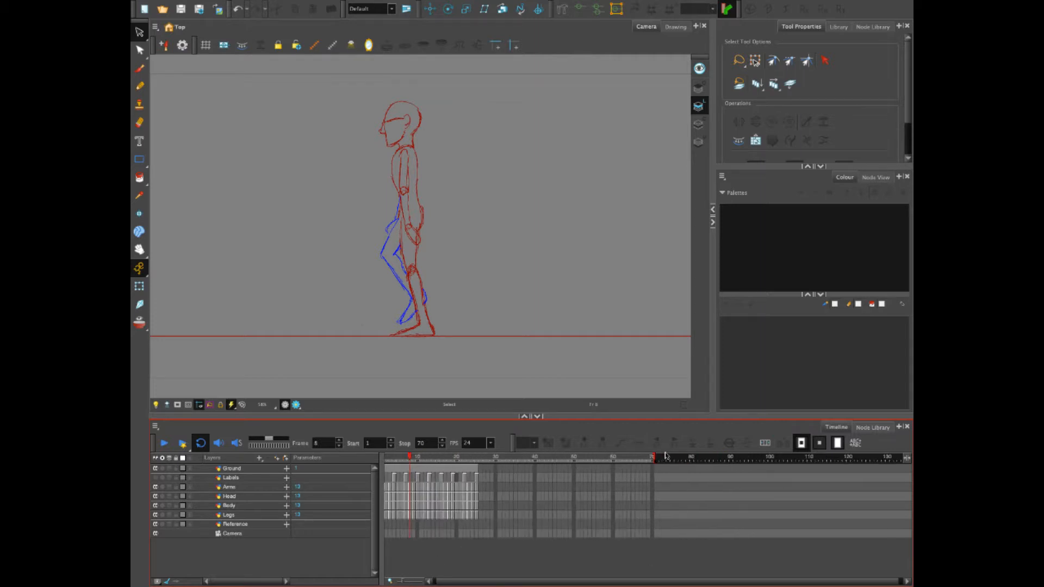
left_click_drag(652, 458, 888, 463)
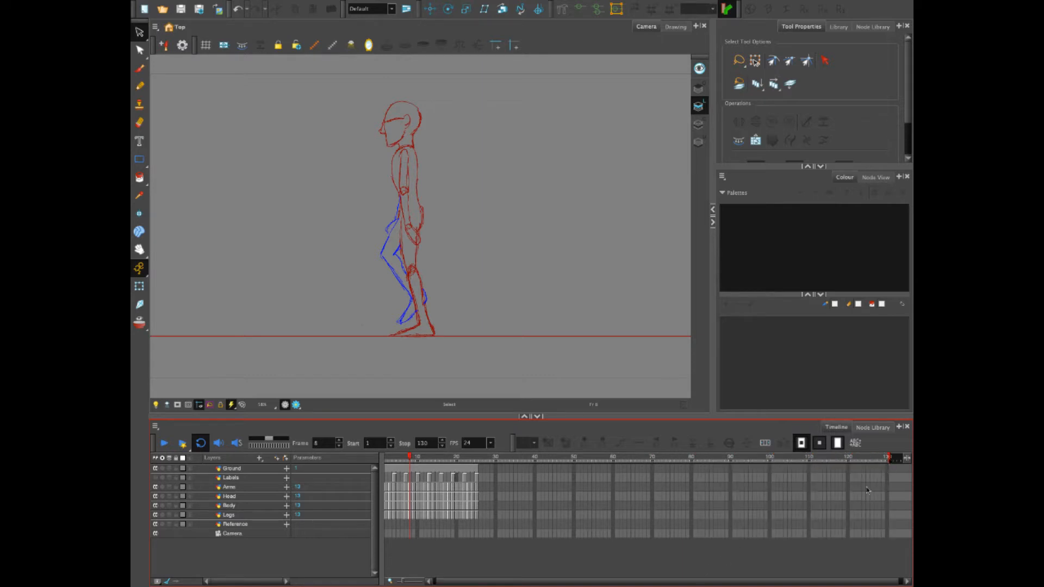
left_click_drag(821, 580, 838, 580)
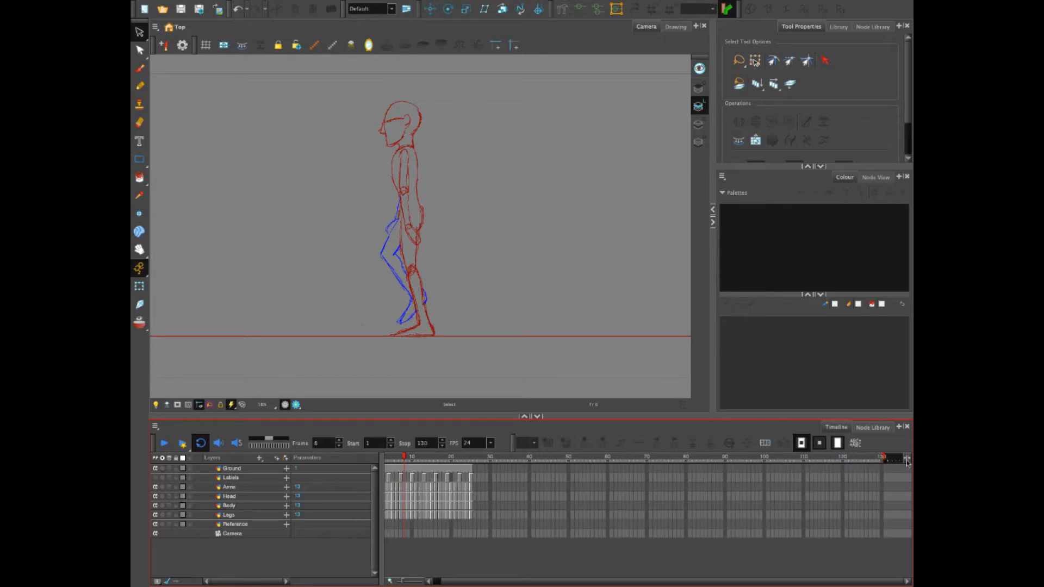
left_click_drag(892, 458, 907, 458)
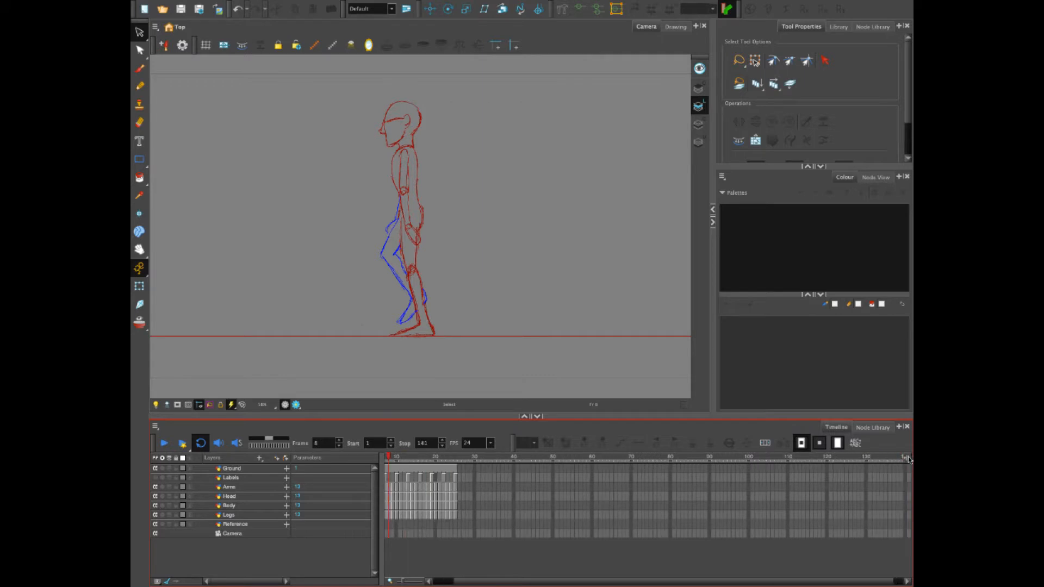
left_click_drag(822, 581, 867, 579)
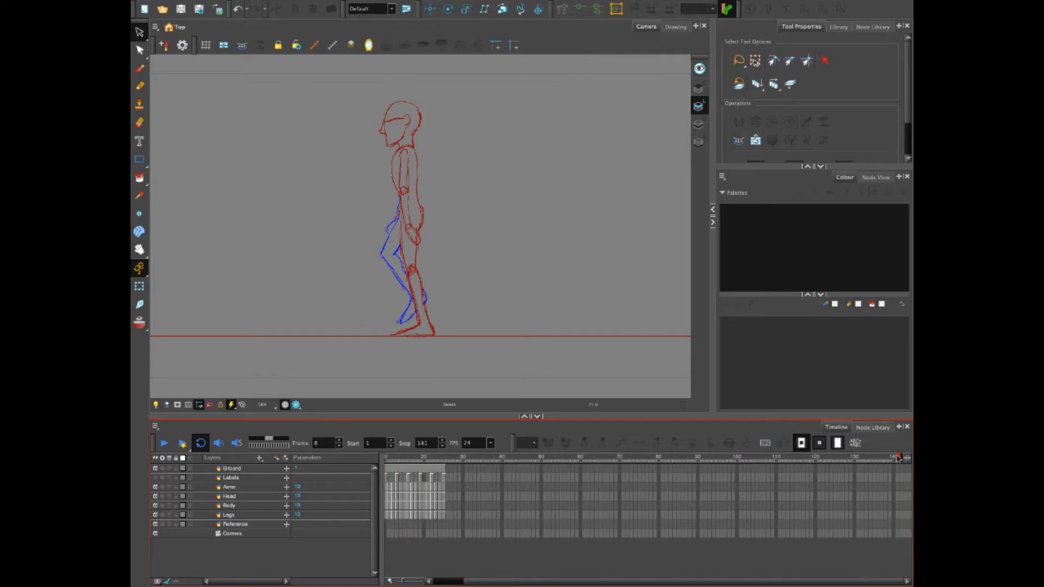
left_click_drag(898, 457, 911, 457)
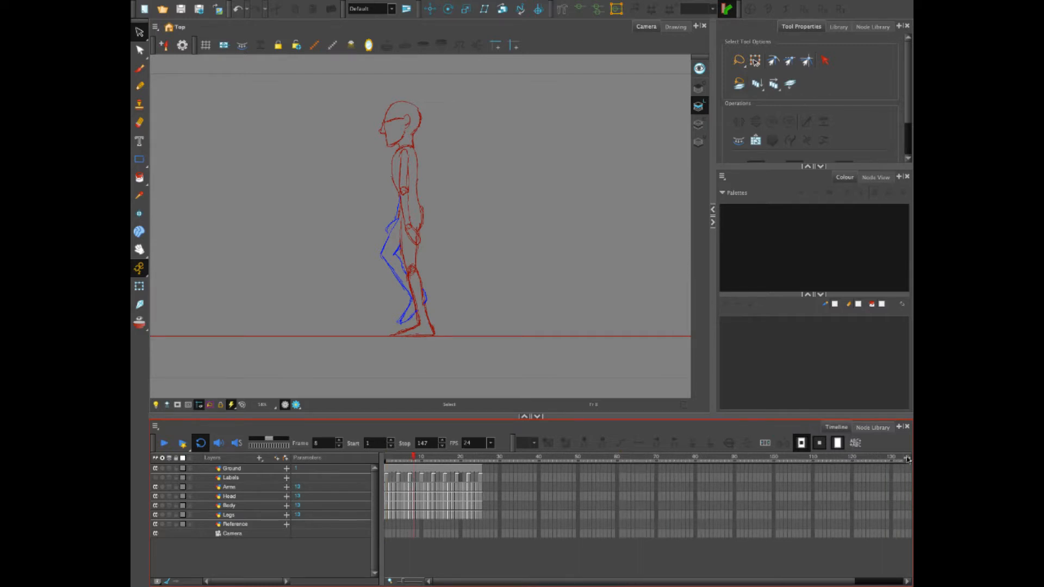
left_click_drag(815, 580, 863, 580)
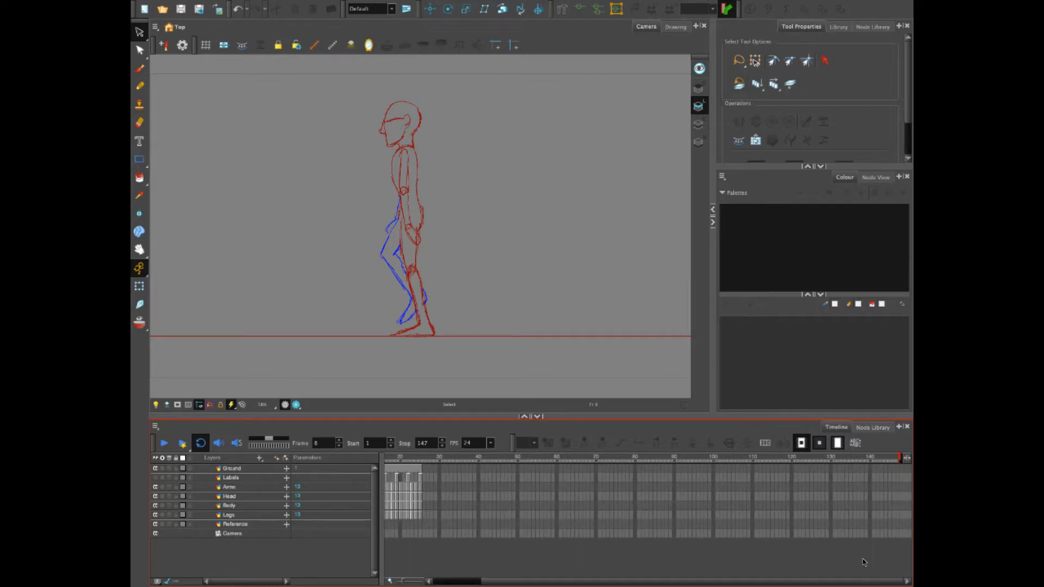
- Delete the frame 25 cells on all layers from Ground through Legs
left_click_drag(498, 581, 405, 584)
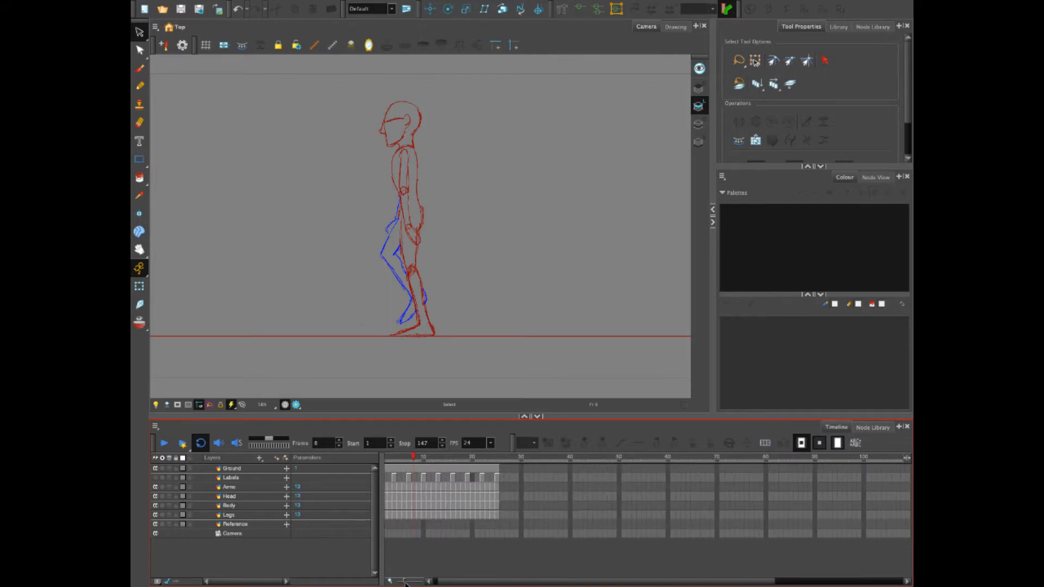
left_click(496, 459)
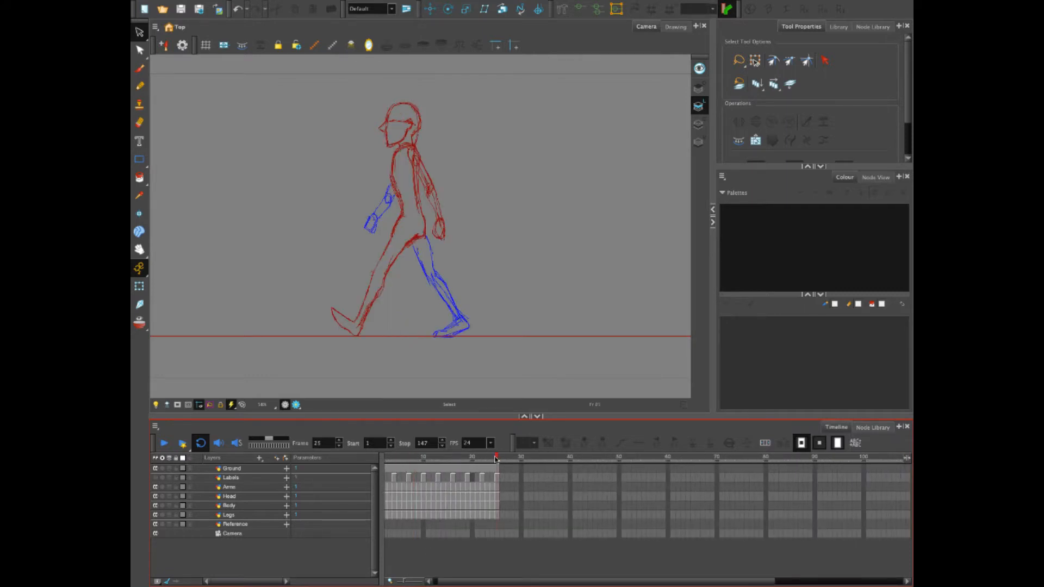
left_click_drag(506, 581, 478, 581)
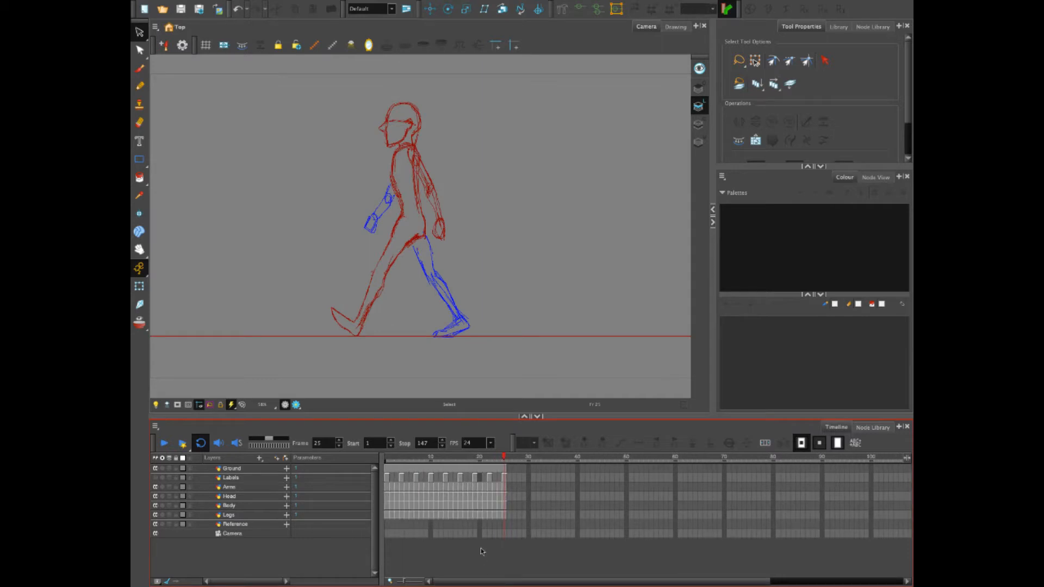
left_click(505, 458)
left_click(509, 459)
left_click(503, 459)
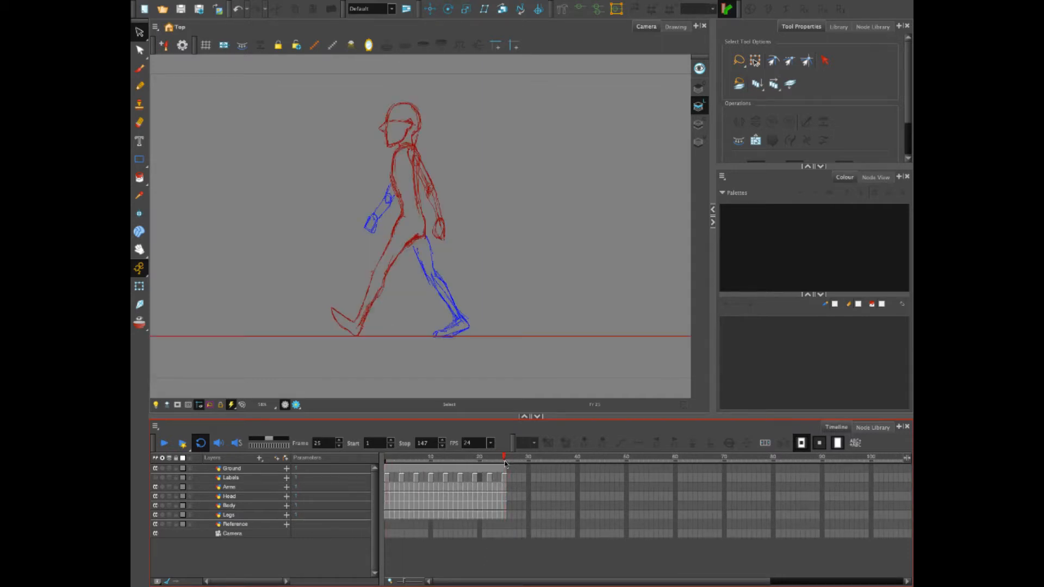
left_click(388, 458)
left_click(505, 479)
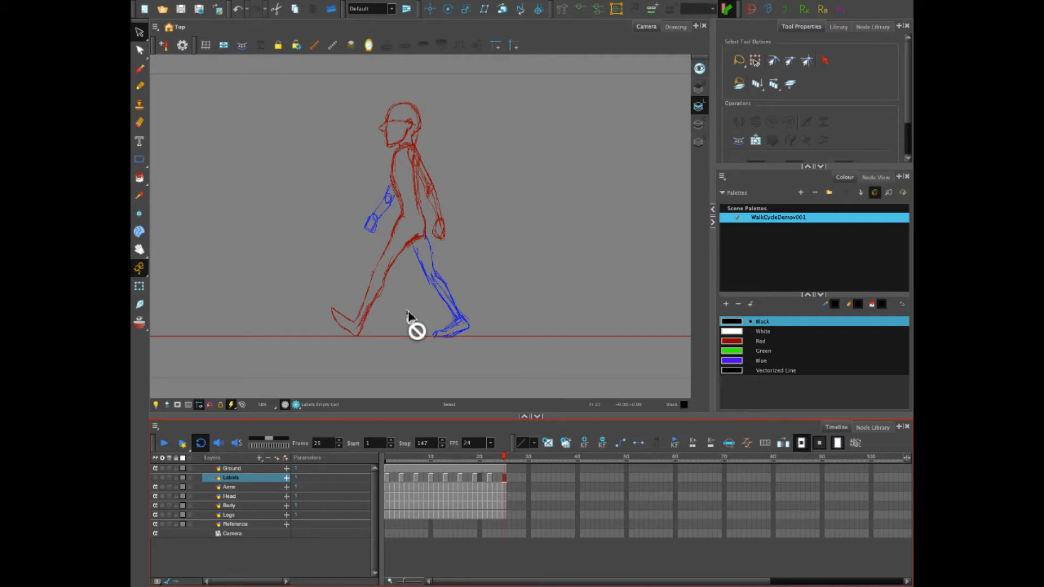
left_click(505, 468)
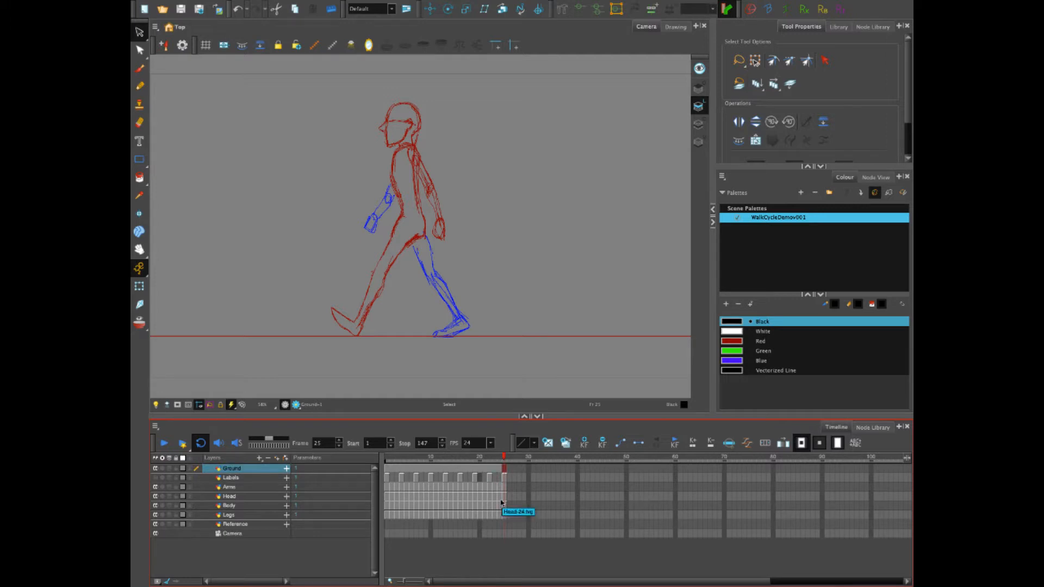
mouse_move(498, 462)
left_mouse_down()
mouse_move(490, 461)
mouse_move(504, 461)
left_mouse_up()
left_click(505, 516, "shift")
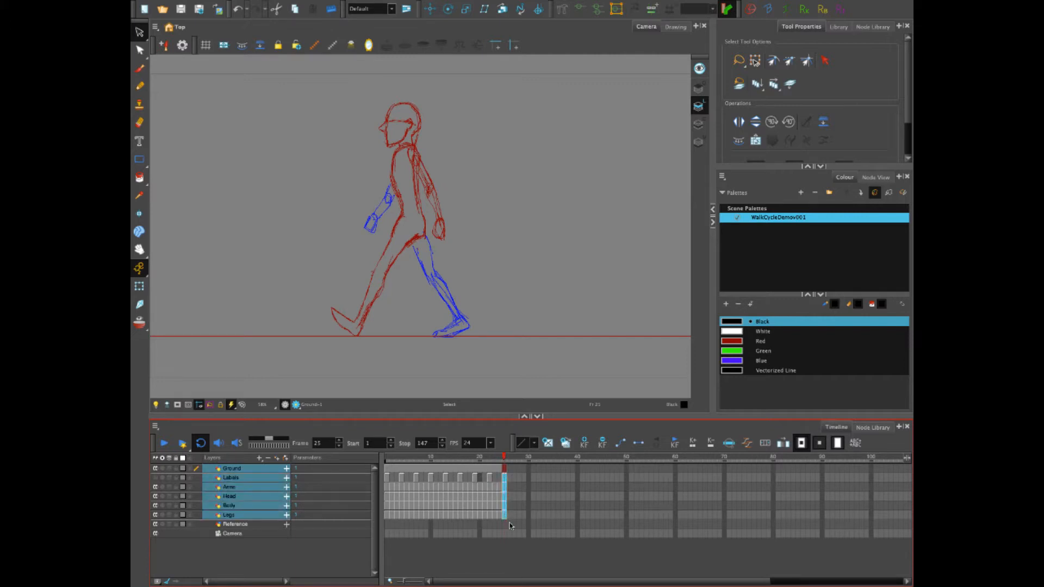
key("Delete")
- Compare the walk cycle's poses at frames 1 and 24 on the Arms layer
left_click(500, 486)
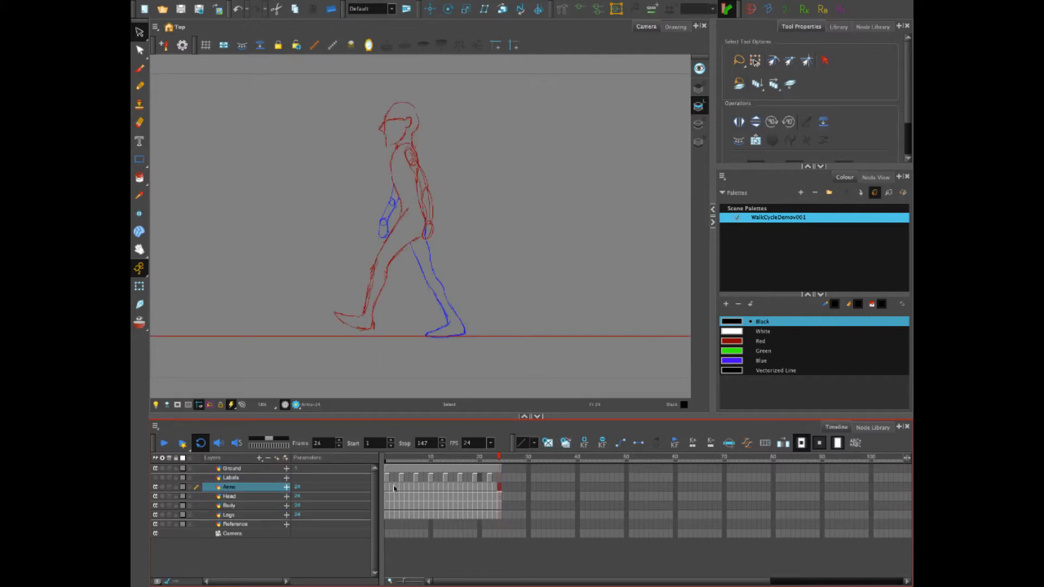
left_click(388, 488)
left_click(500, 487)
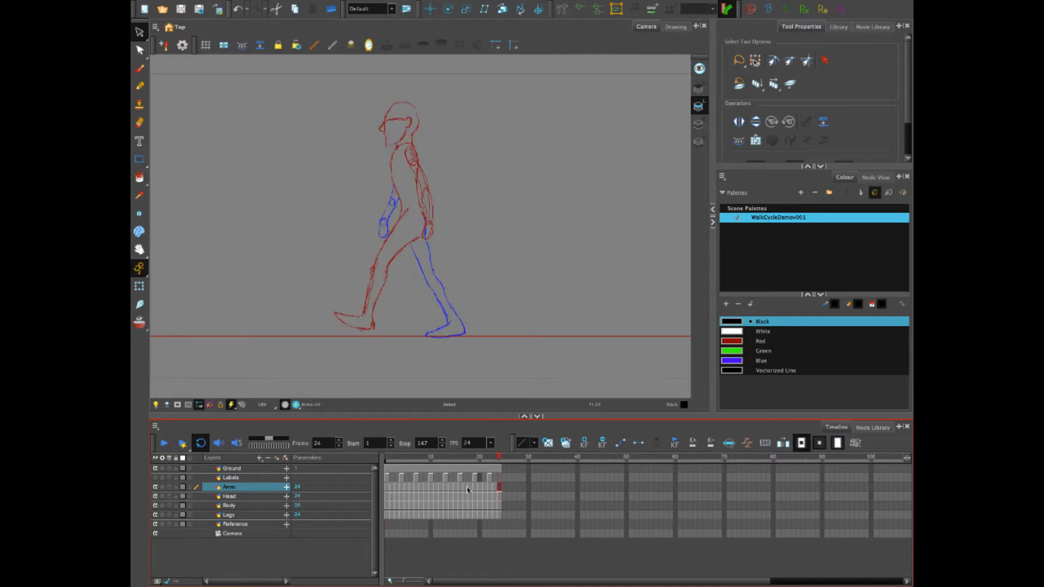
left_click(388, 487)
left_click(501, 487)
left_click(387, 488)
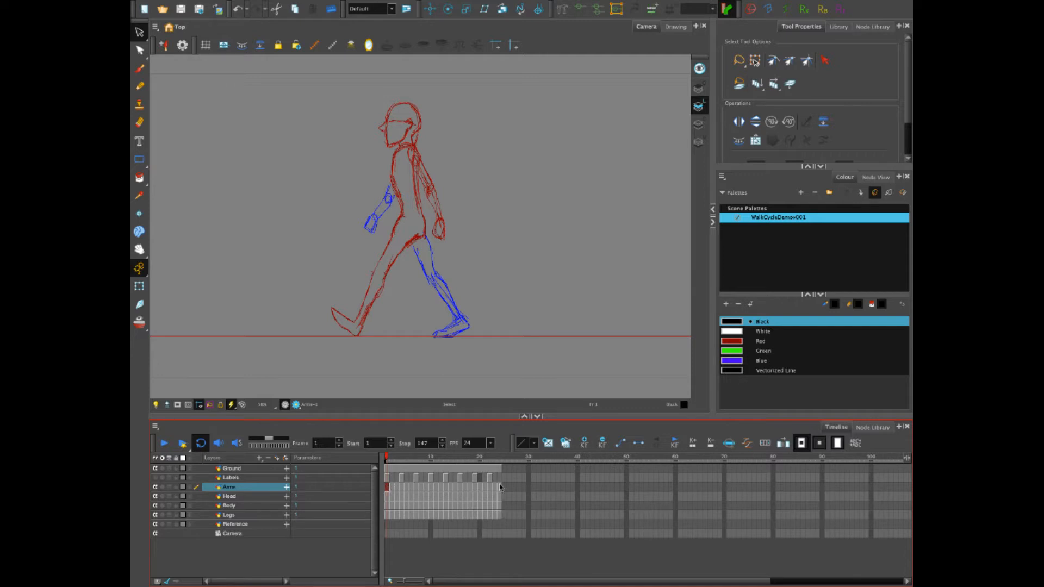
double_click(499, 487)
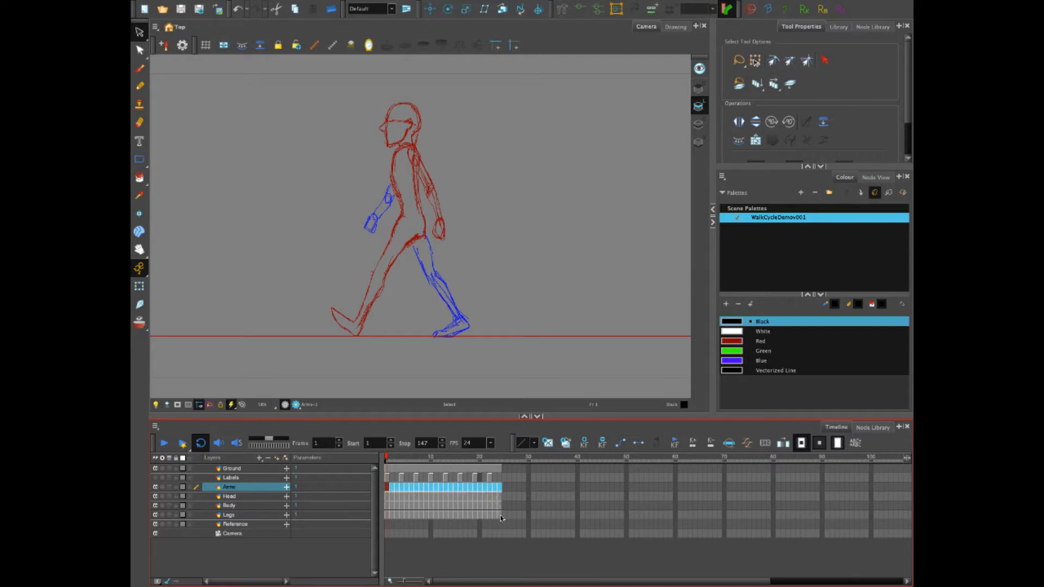
left_click(499, 515, "shift")
left_click(506, 492)
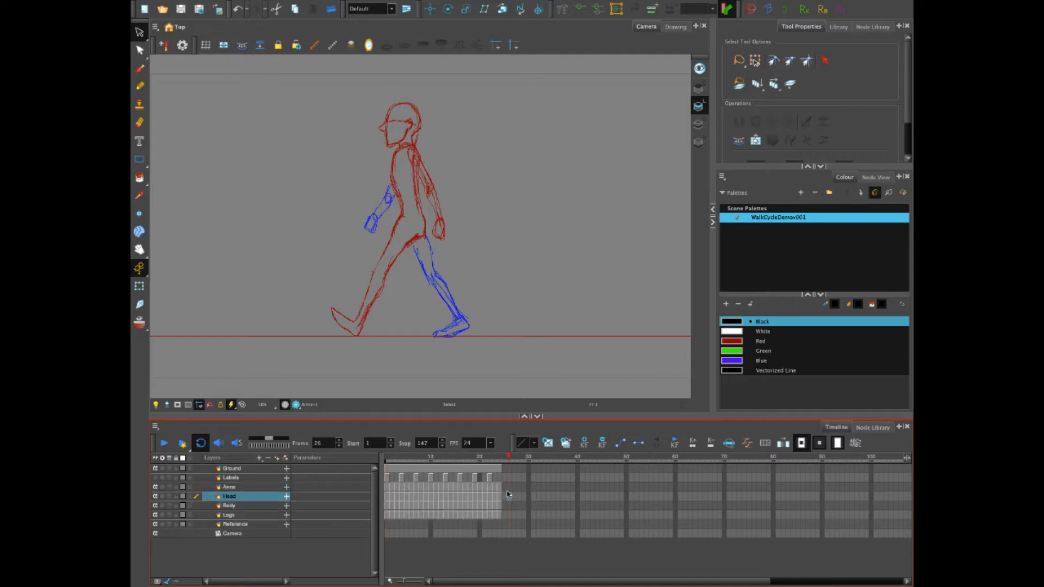
- Copy the cells of frames 1 to 24 on the Arms, Head, Body and Legs layers
left_click(388, 489)
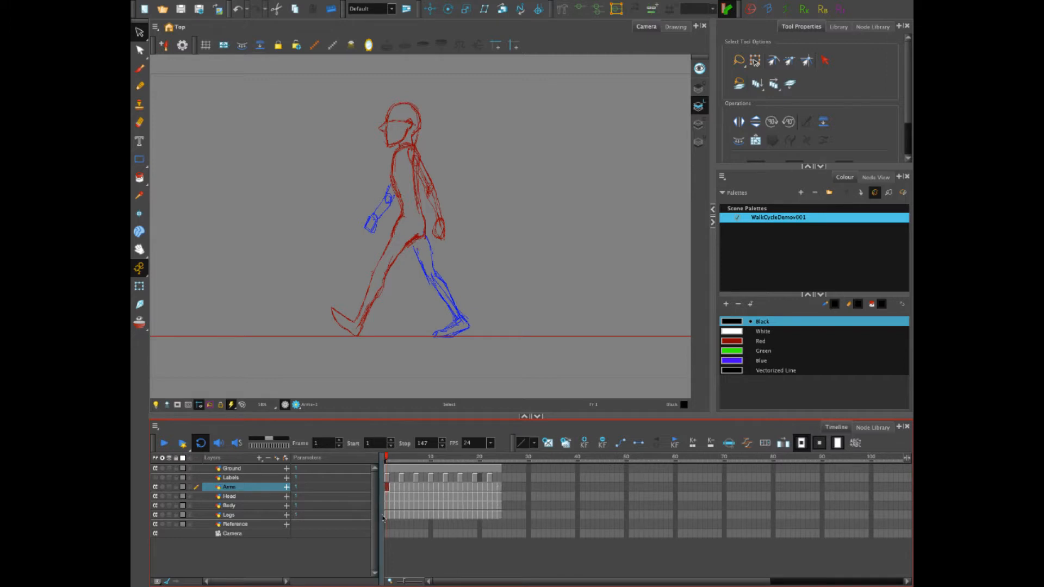
left_click(498, 487)
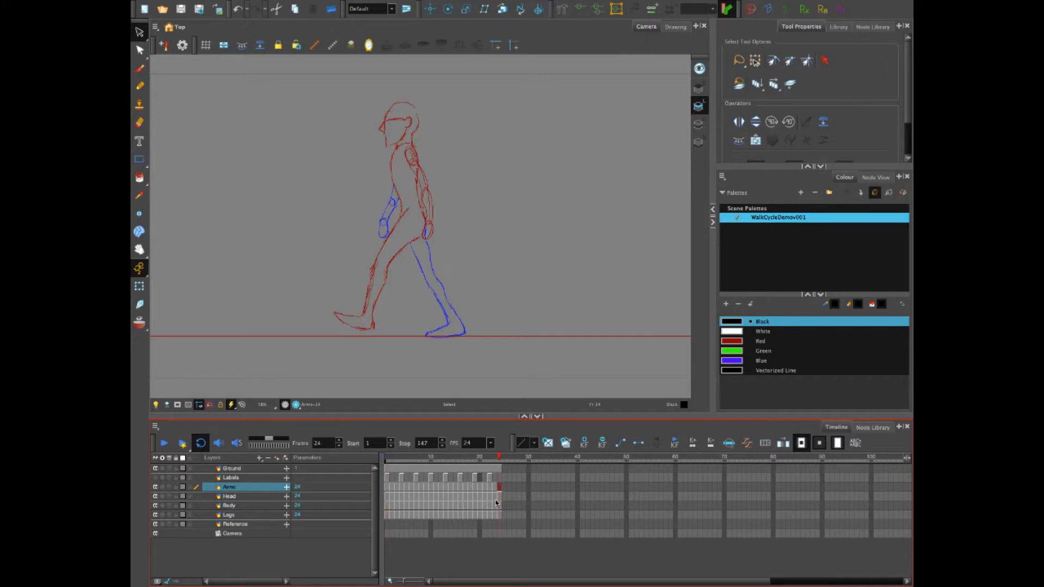
left_click(386, 517, "shift")
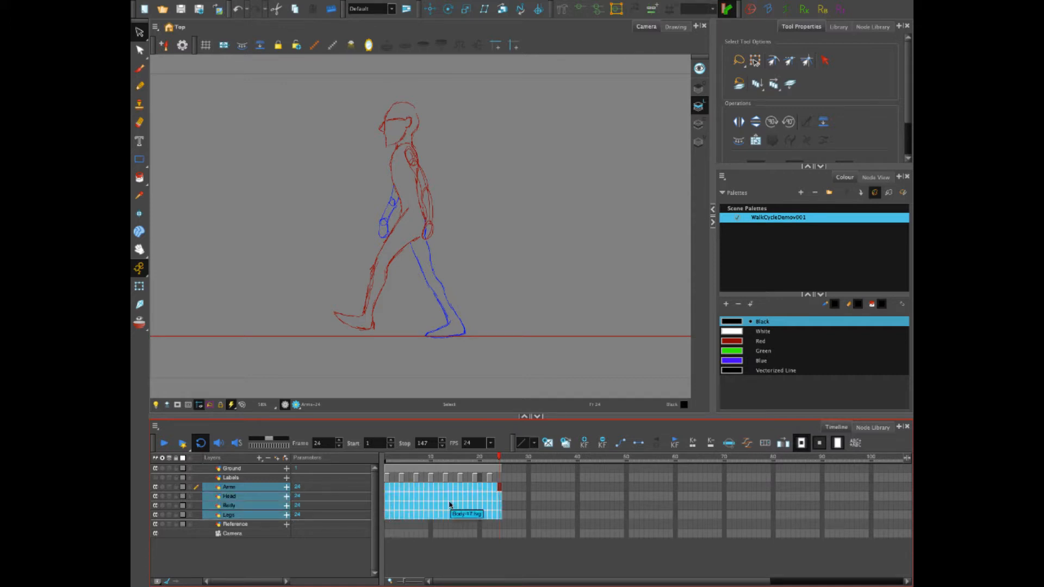
right_click(440, 500)
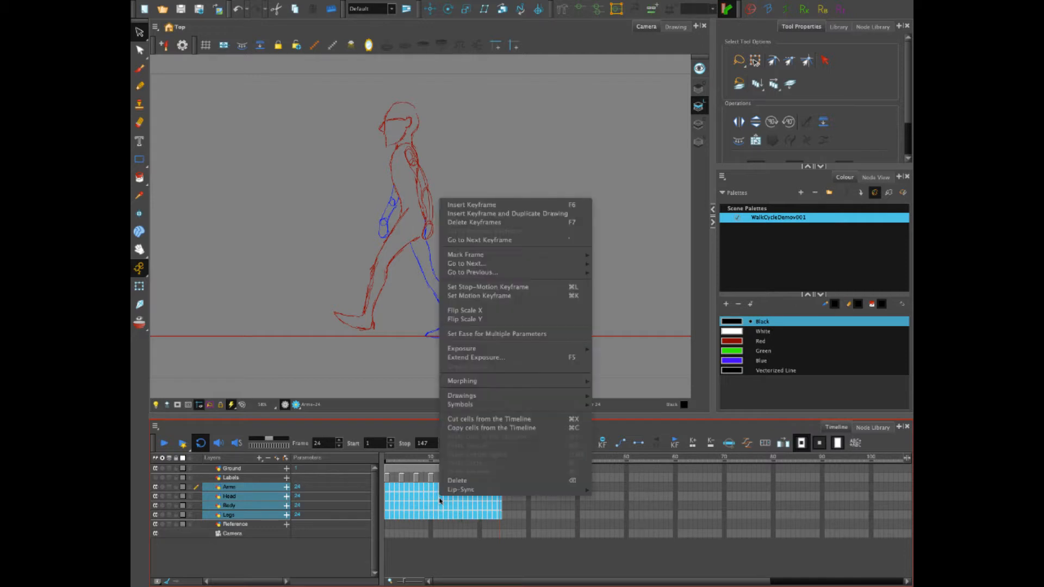
left_click(486, 428)
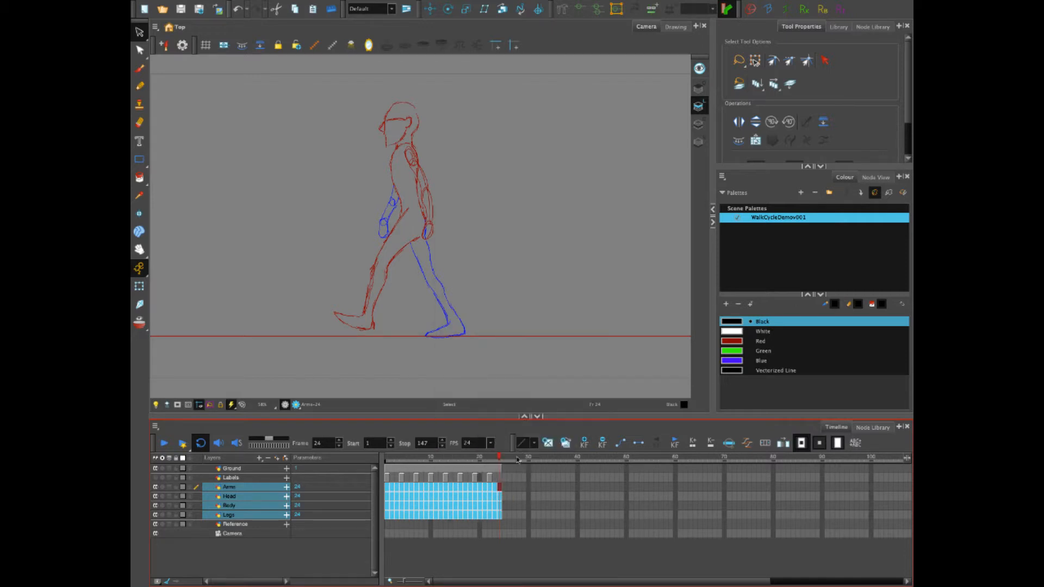
- Paste the copied cells as 10 Normal (forward) cycles from frame 25 on the Arms, Head, Body and Legs layers
left_click(504, 488)
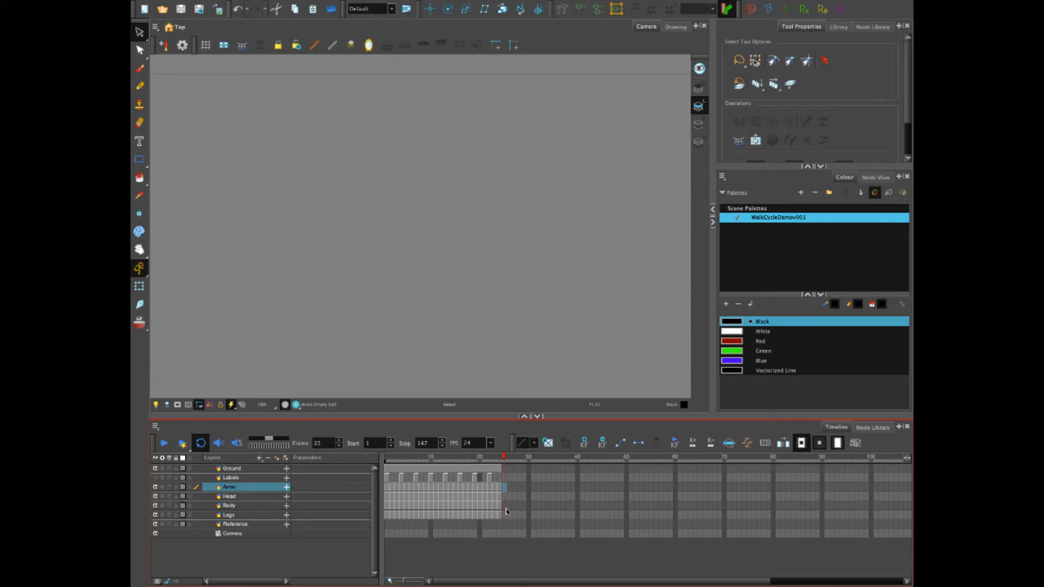
left_click(504, 515, "shift")
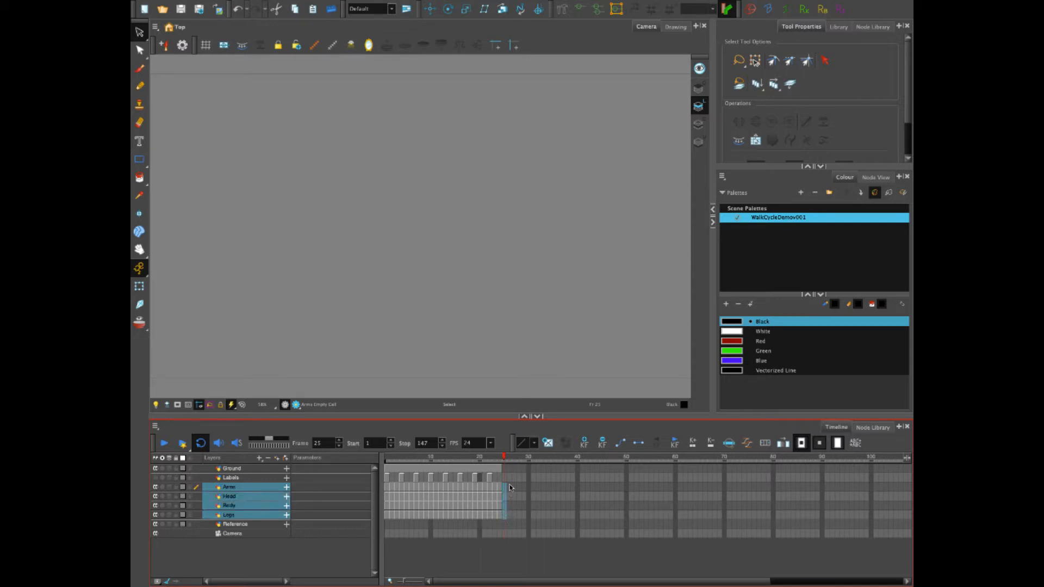
right_click(505, 499)
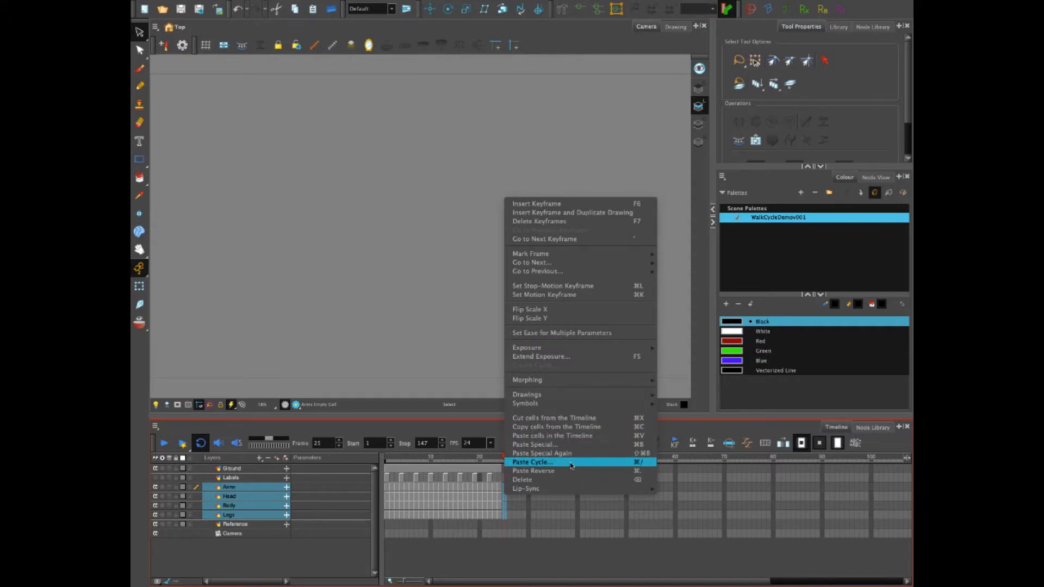
left_click(572, 466)
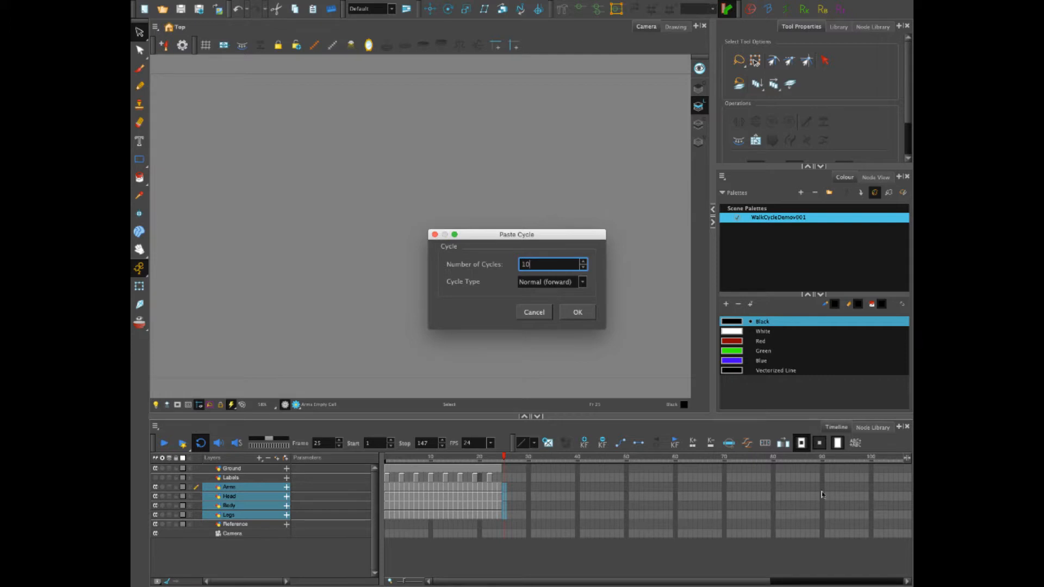
left_click(581, 282)
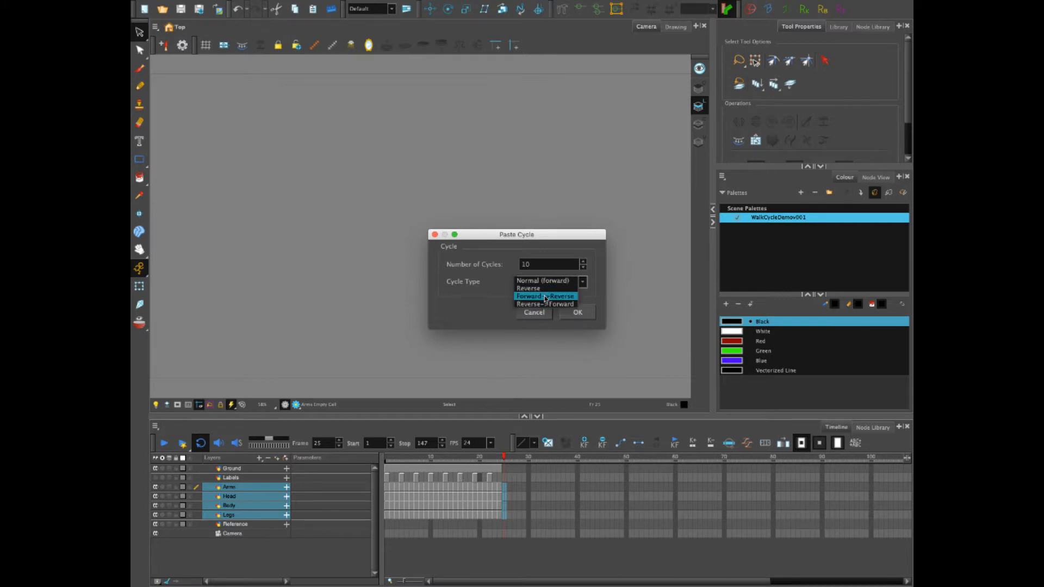
left_click(552, 280)
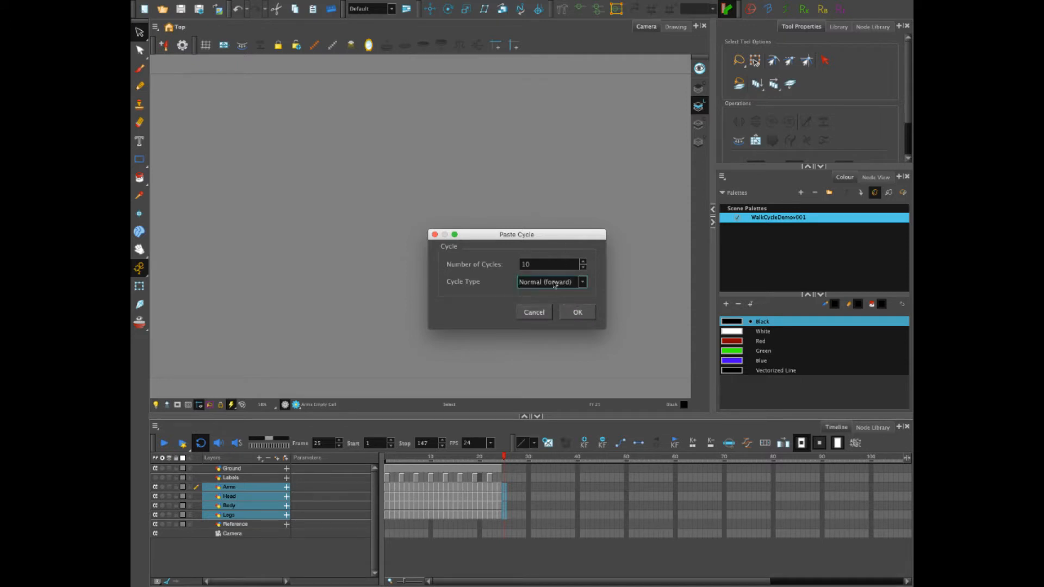
left_click(577, 313)
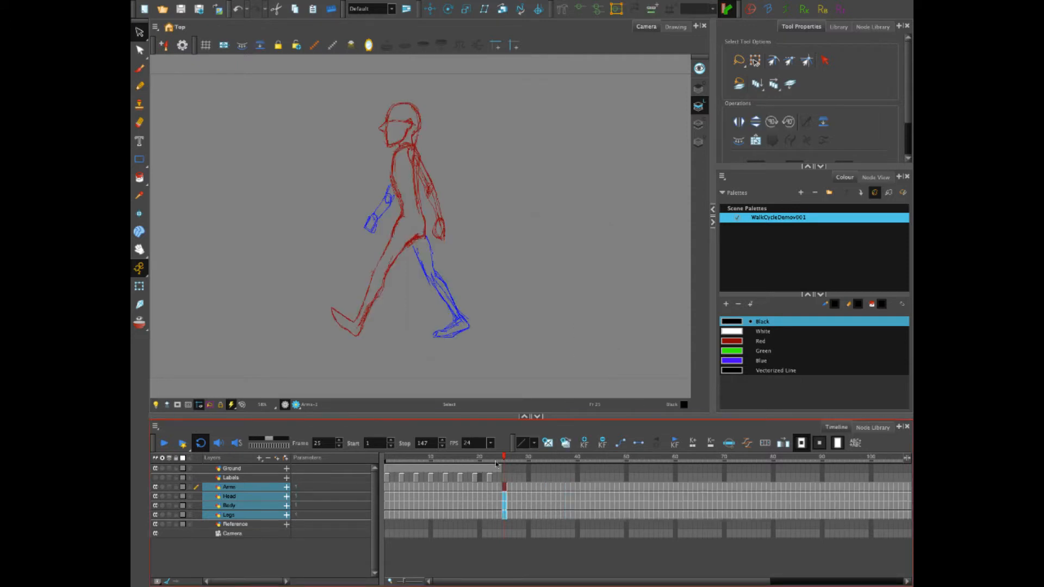
- Extend the Ground layer's exposure to frame 147
left_click(460, 459)
left_click_drag(450, 465, 379, 473)
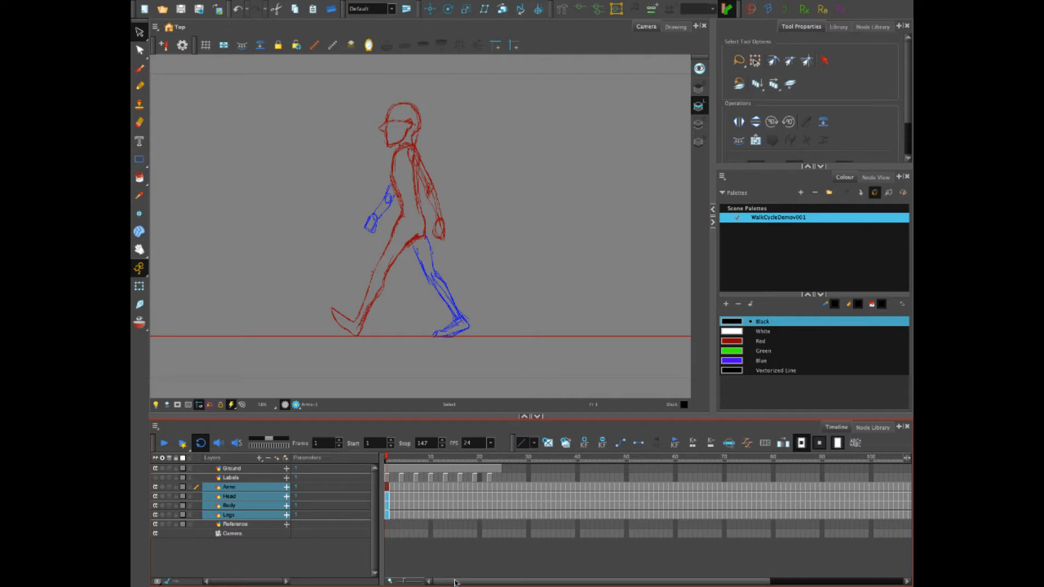
left_click_drag(457, 581, 626, 581)
left_click(895, 469)
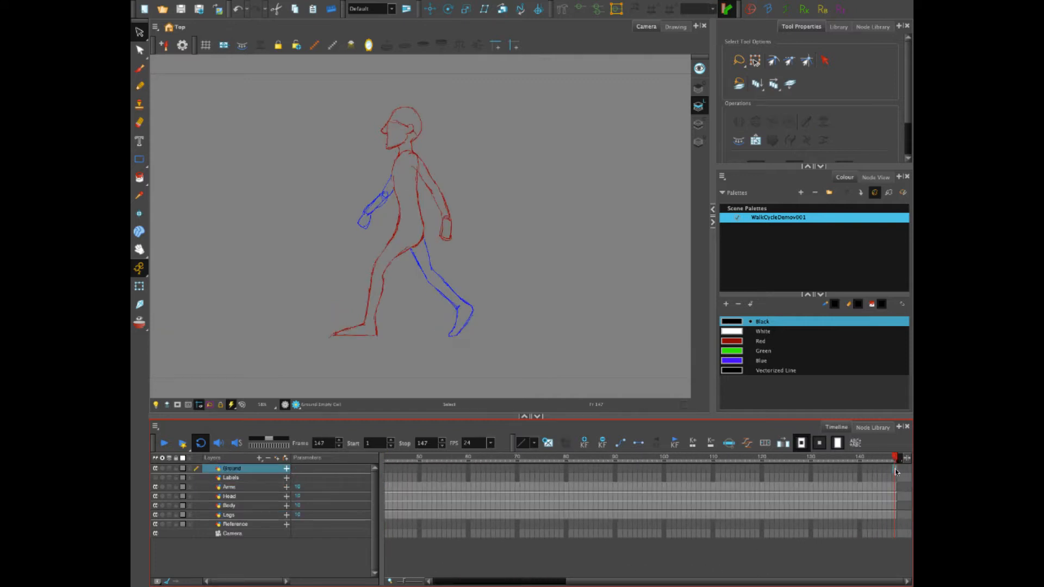
key("F5")
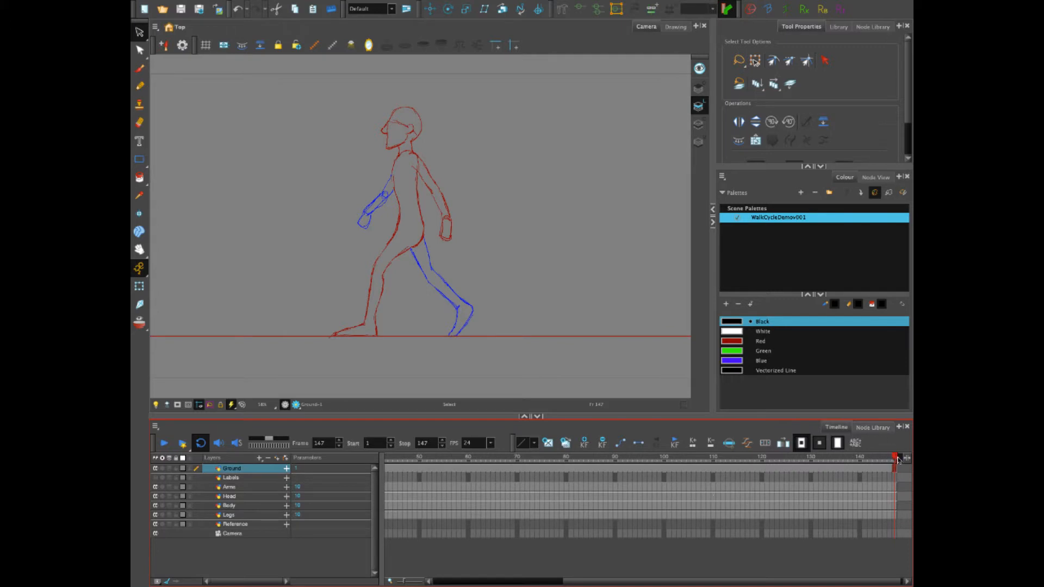
- Set the scene's end to frame 144 so it finishes on the last drawing of a complete walk cycle
left_click_drag(899, 458, 798, 459)
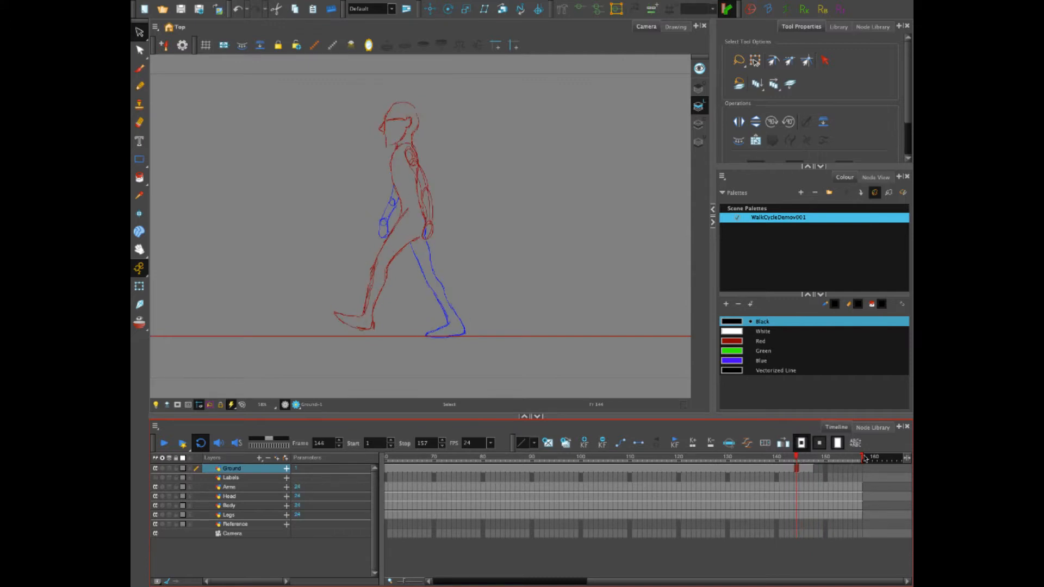
left_click_drag(862, 459, 798, 467)
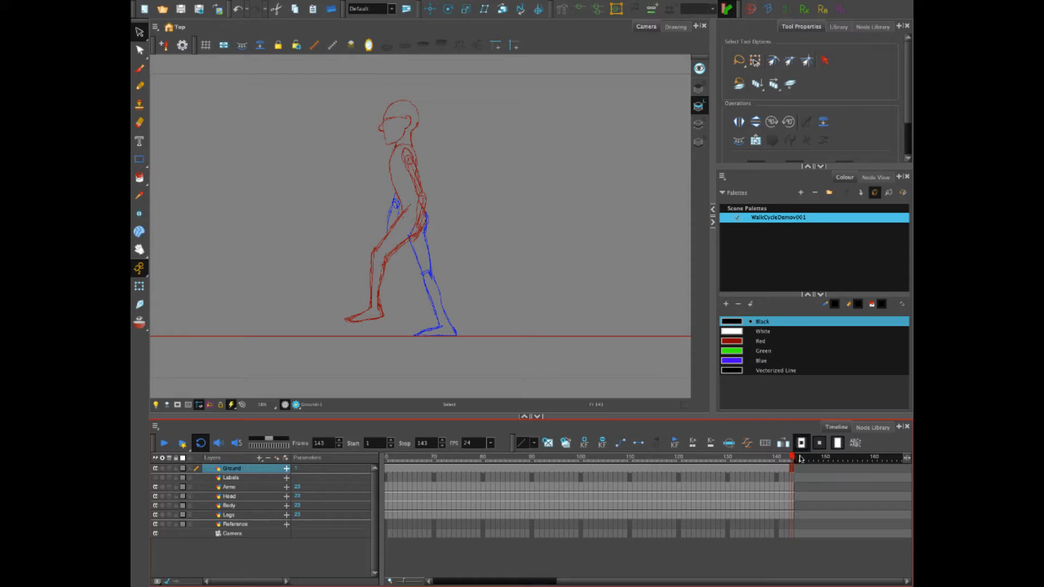
left_click(777, 458)
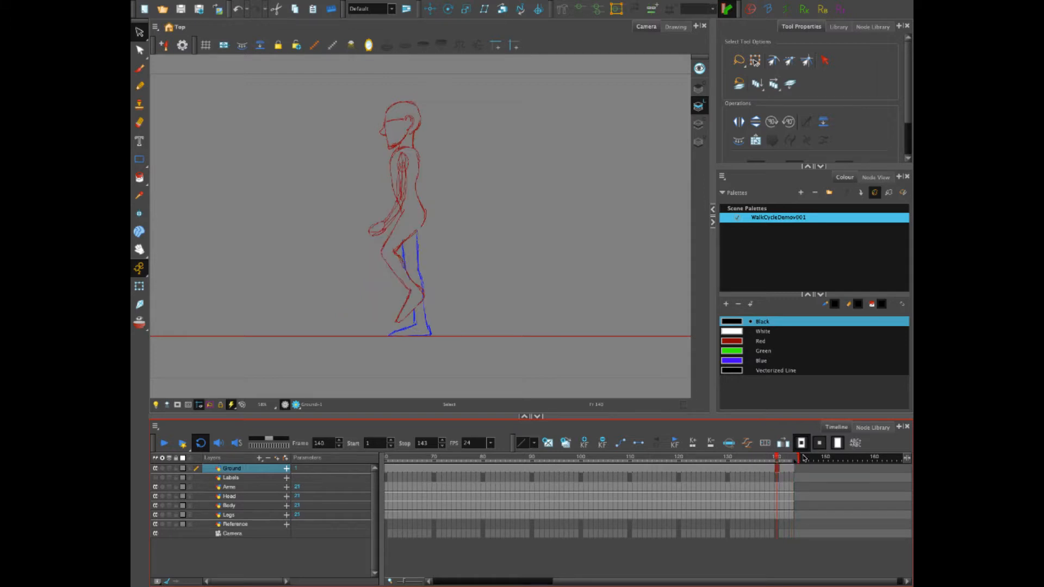
left_click(804, 460)
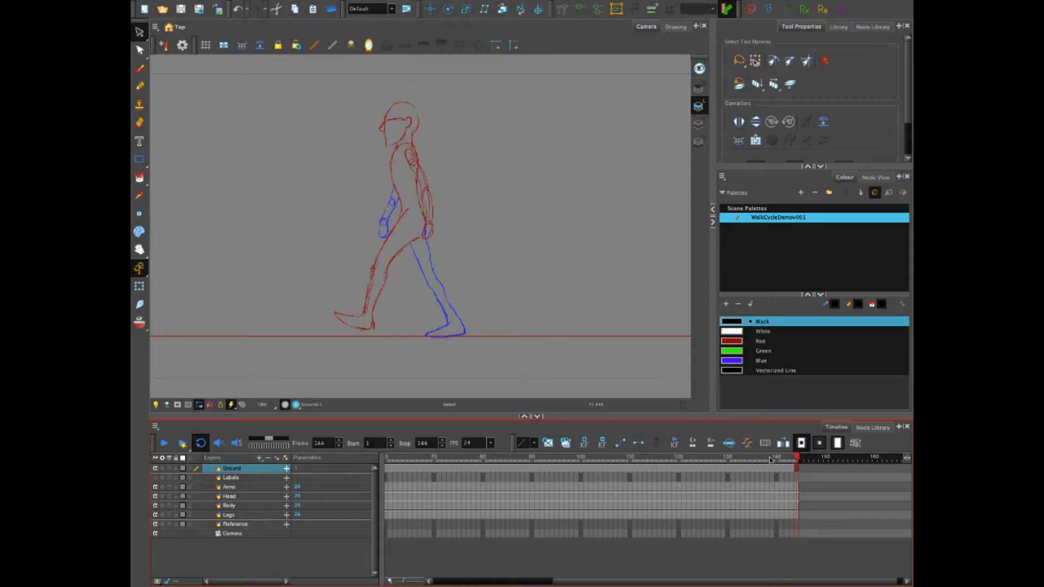
left_click_drag(761, 460, 797, 462)
mouse_move(797, 458)
left_mouse_down()
mouse_move(808, 458)
mouse_move(798, 461)
left_mouse_up()
- Play the extended walk from frame 1 to the scene's end with looping turned off, and return to frame 1
left_click_drag(609, 582, 548, 583)
left_click_drag(399, 459, 362, 461)
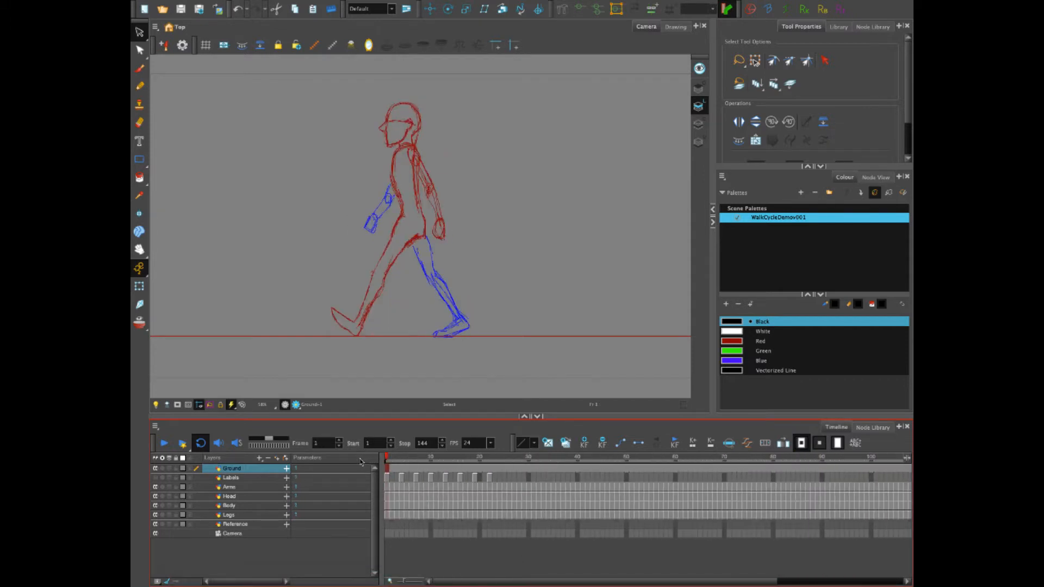
left_click(165, 443)
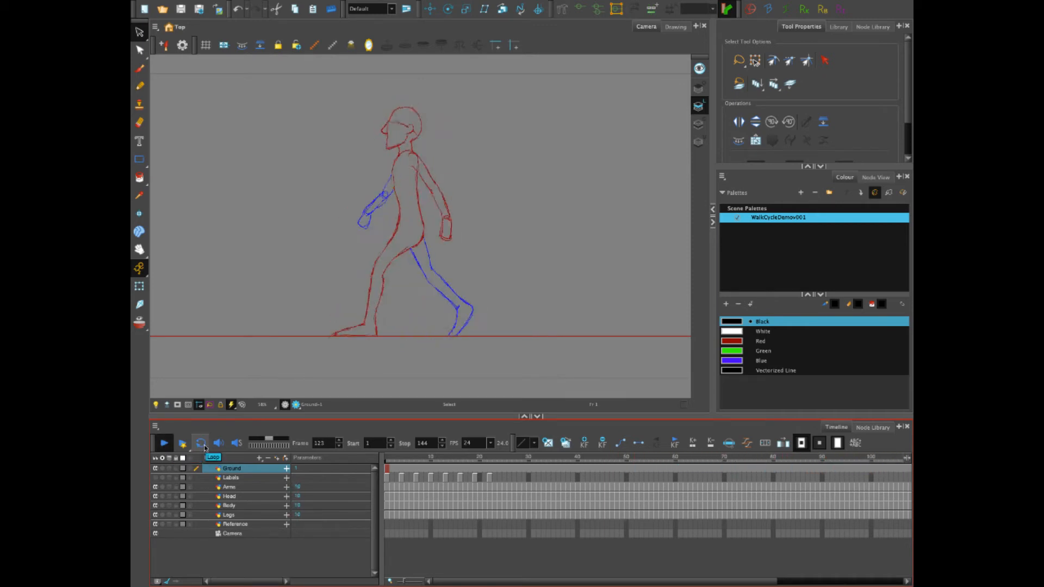
left_click(164, 443)
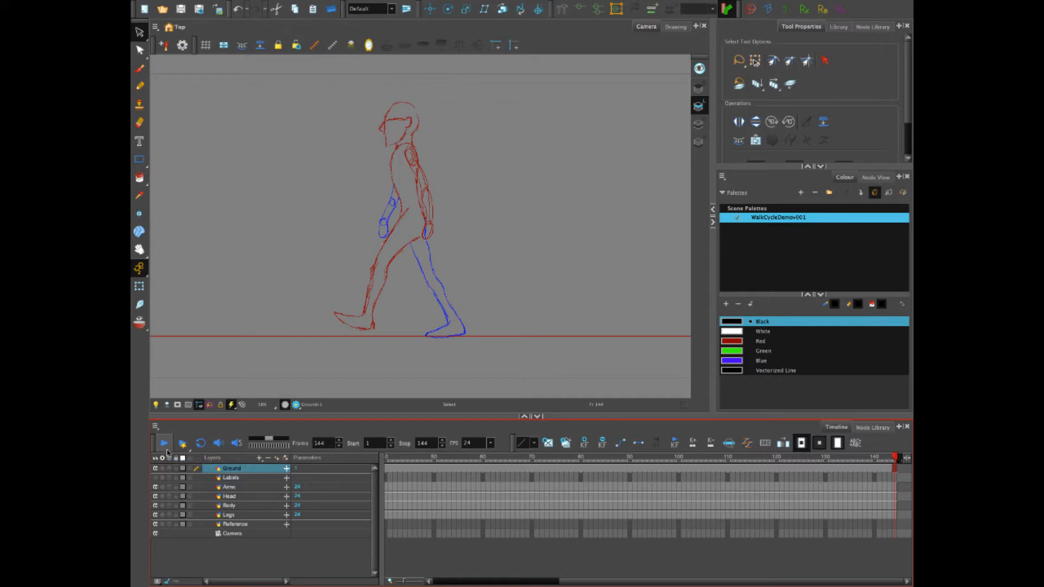
left_click_drag(580, 582, 420, 581)
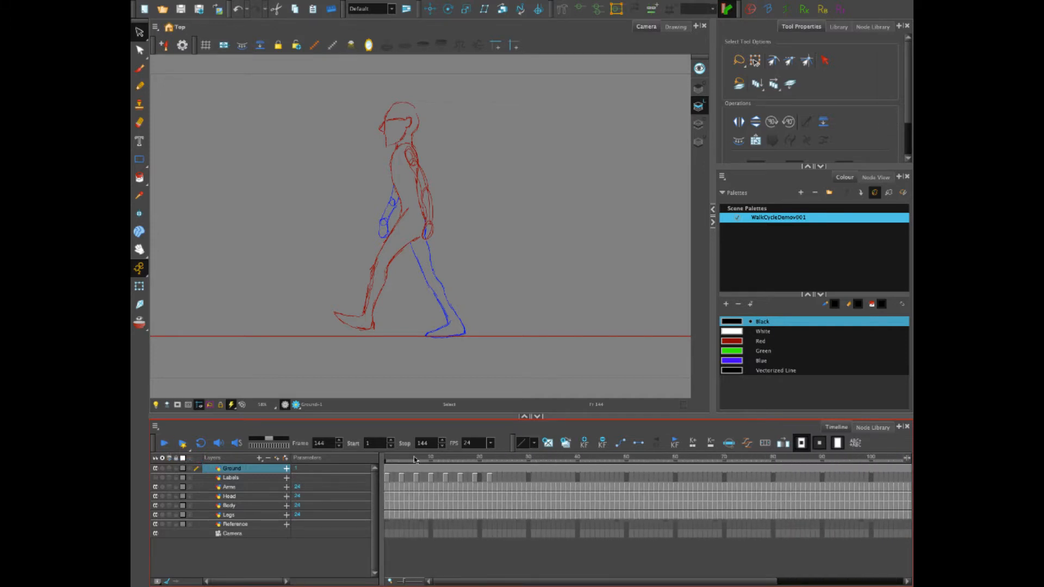
mouse_move(413, 459)
left_mouse_down()
mouse_move(516, 459)
mouse_move(387, 459)
left_mouse_up()
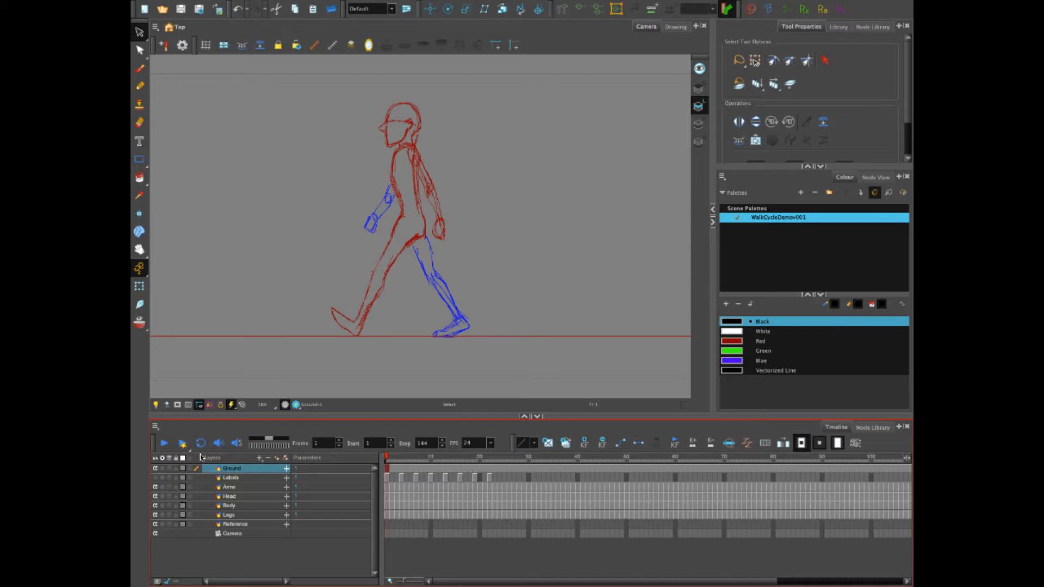
- Show the node network and widen its view, with the drawing zoomed out in the Camera view
scroll(492, 284, "down", 2)
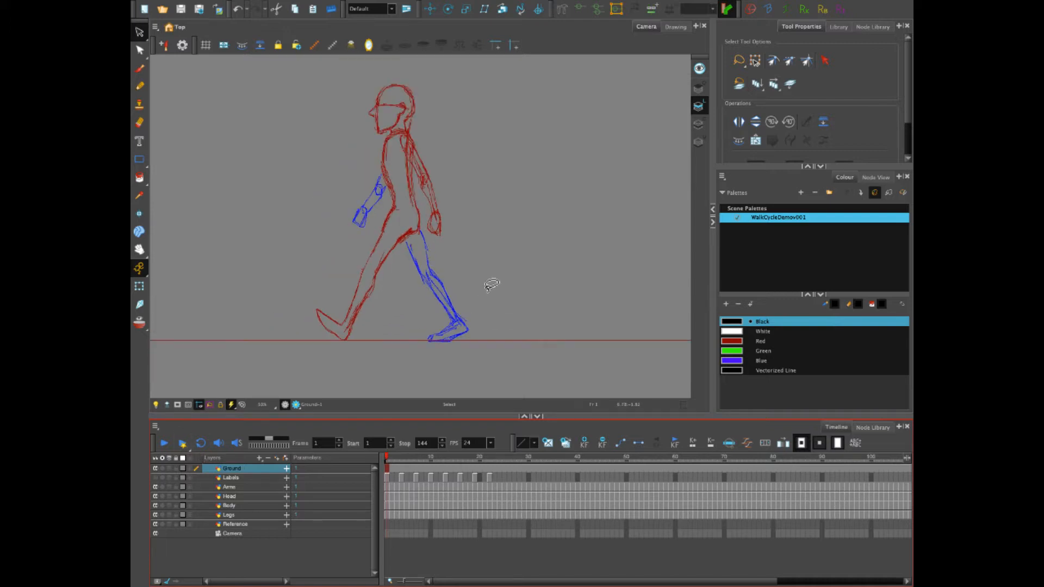
scroll(492, 284, "down", 2)
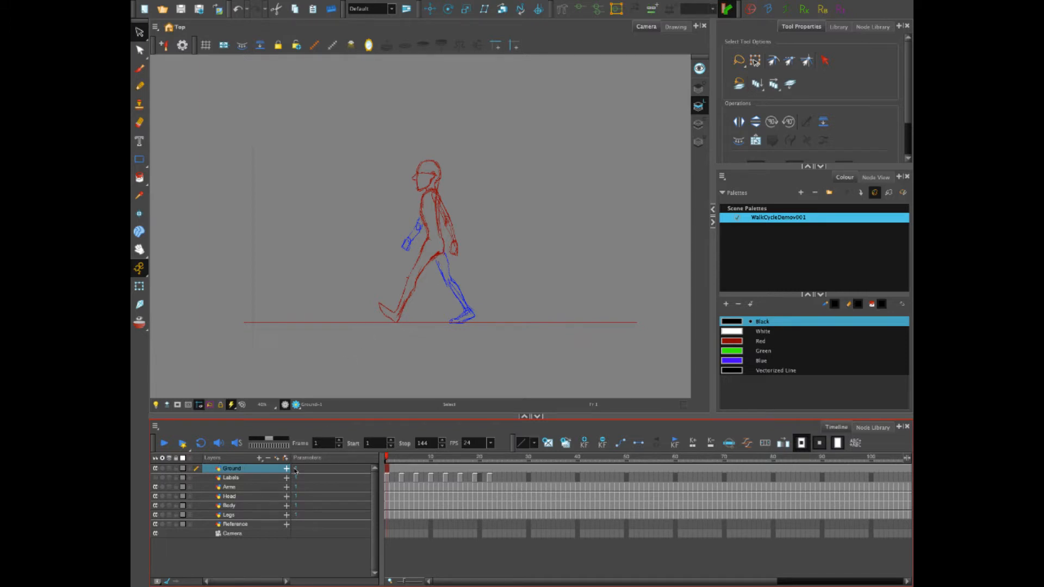
left_click(868, 181)
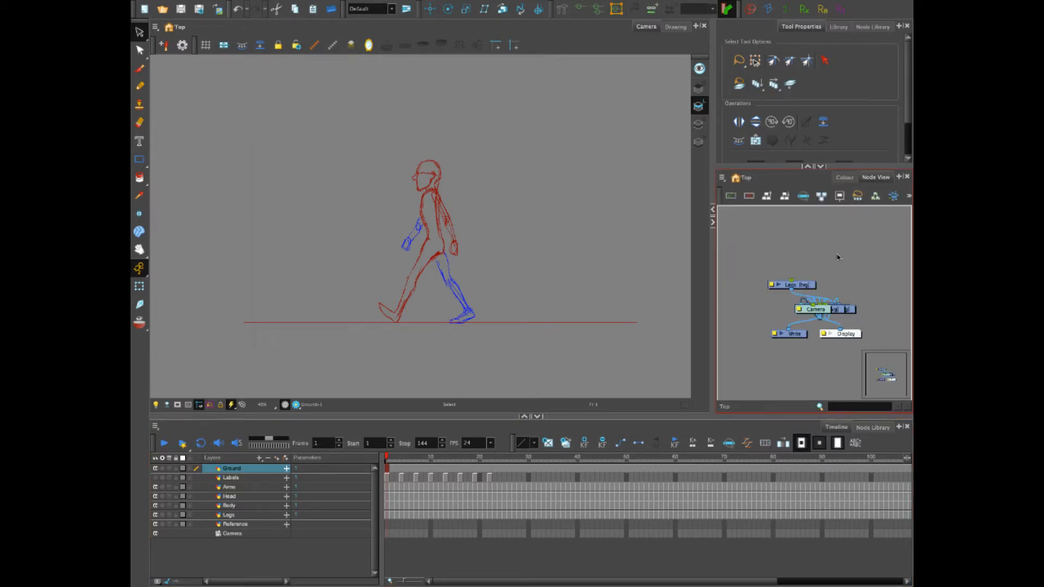
scroll(839, 258, "down", 1)
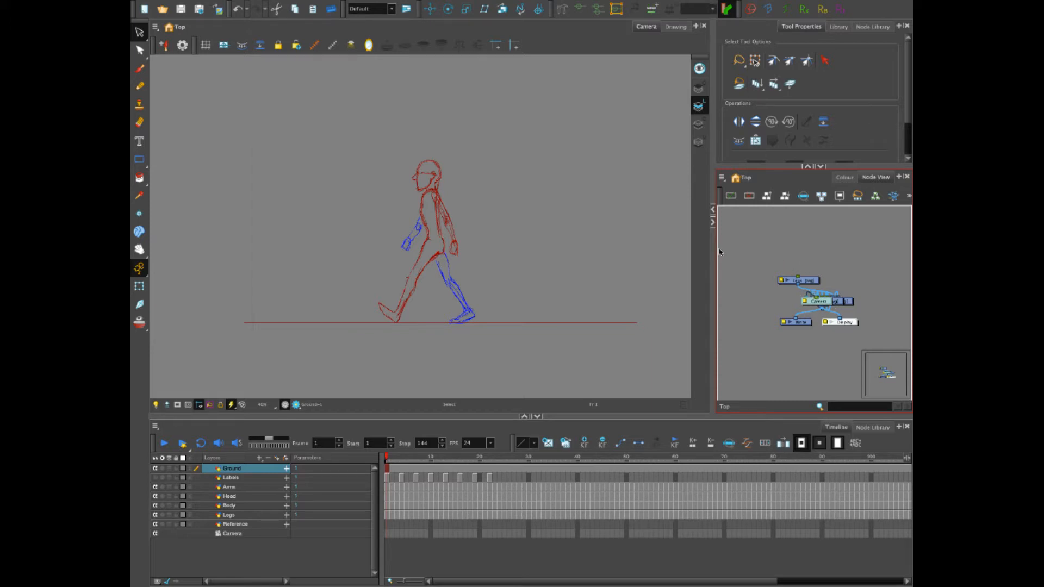
left_click_drag(710, 263, 621, 261)
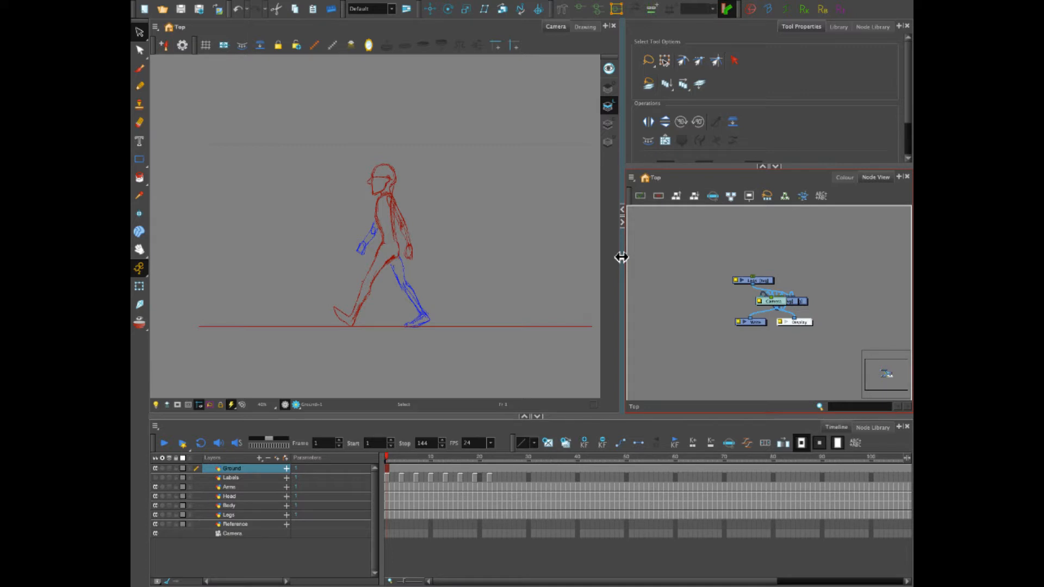
left_click_drag(621, 257, 586, 256)
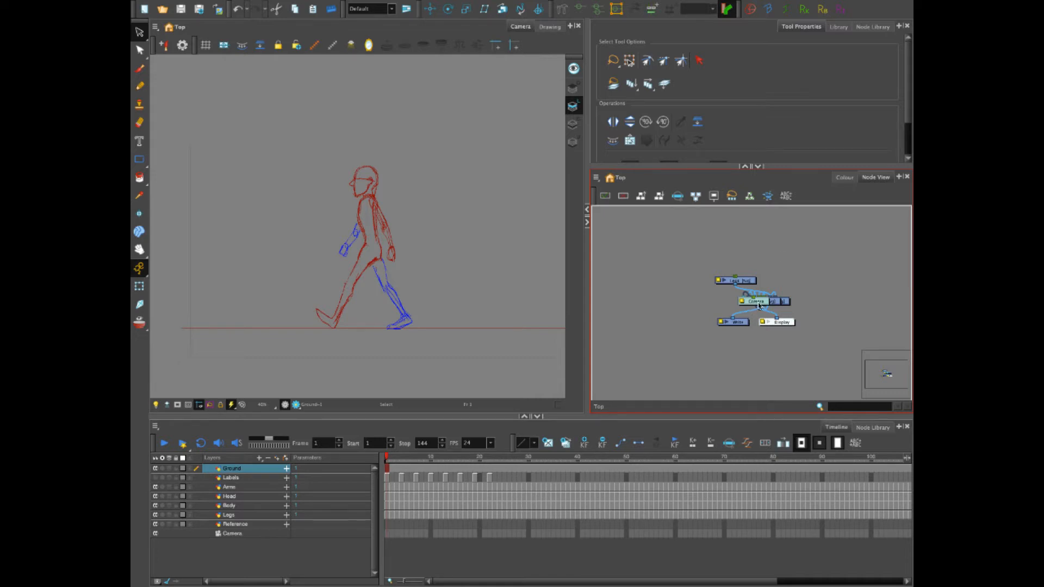
- Spread the overlapping nodes apart, moving the Labels, Camera and Write nodes clear of the Ground node
left_click_drag(757, 302, 847, 316)
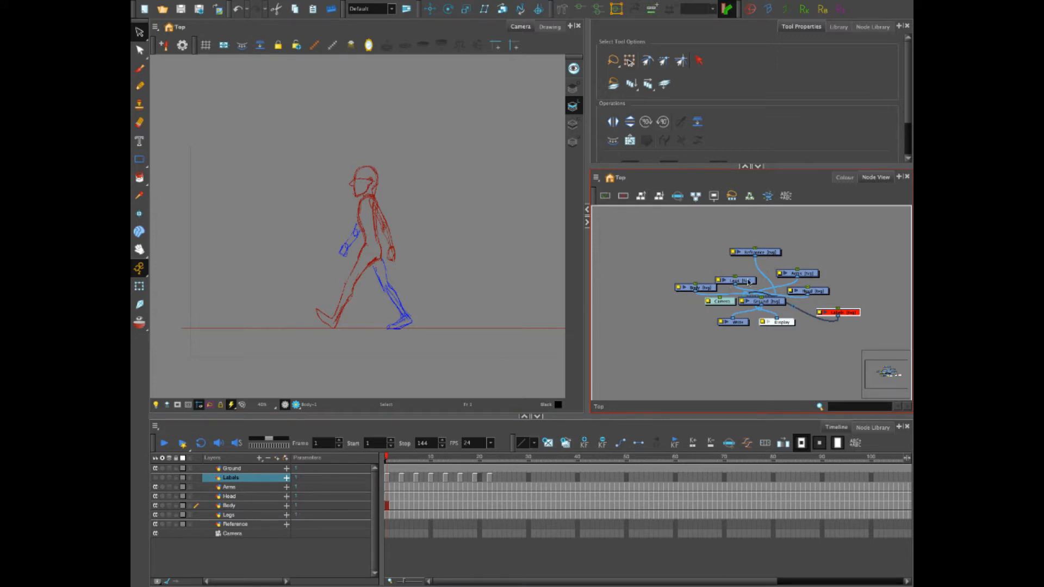
left_click_drag(728, 306, 743, 328)
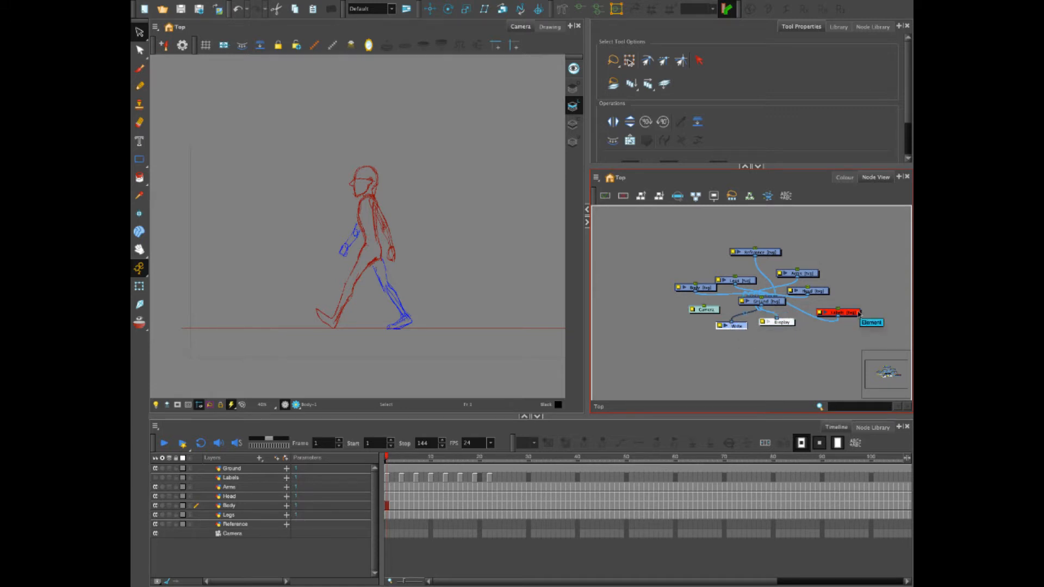
left_click_drag(858, 317, 844, 313)
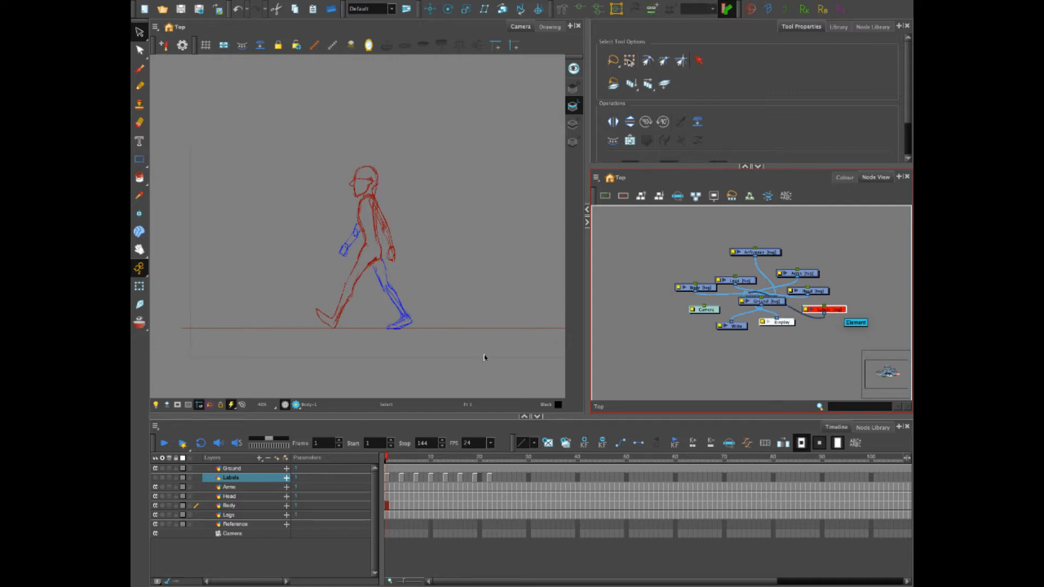
- Toggle the Labels layer's visibility on and off, leaving the layer hidden
left_click(155, 478)
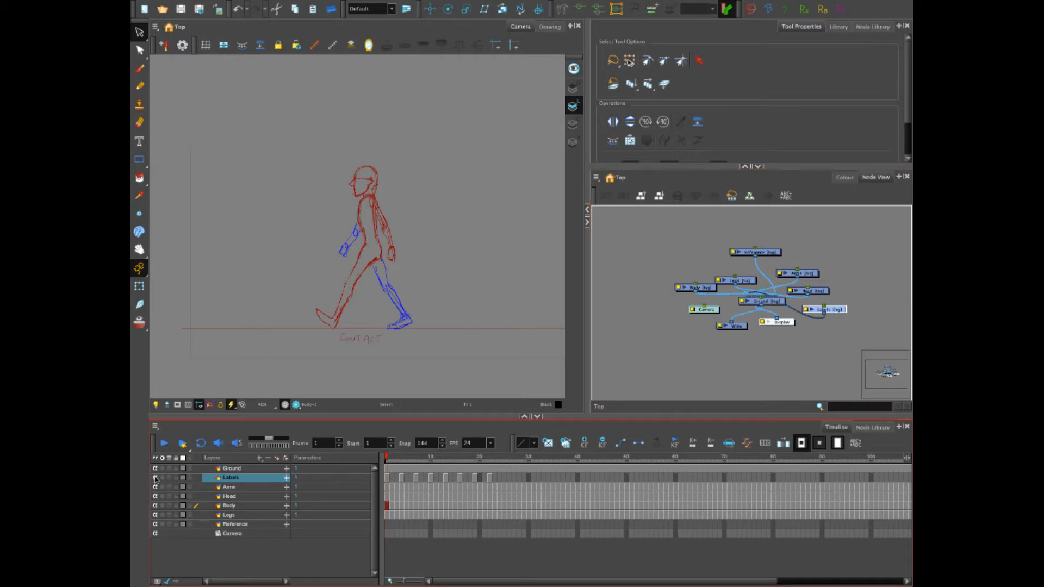
left_click(155, 477)
left_click(155, 477)
left_click(155, 477)
- Move the Ground node off the Composite node and reposition the Camera and Composite nodes in the network
left_click_drag(781, 303, 741, 275)
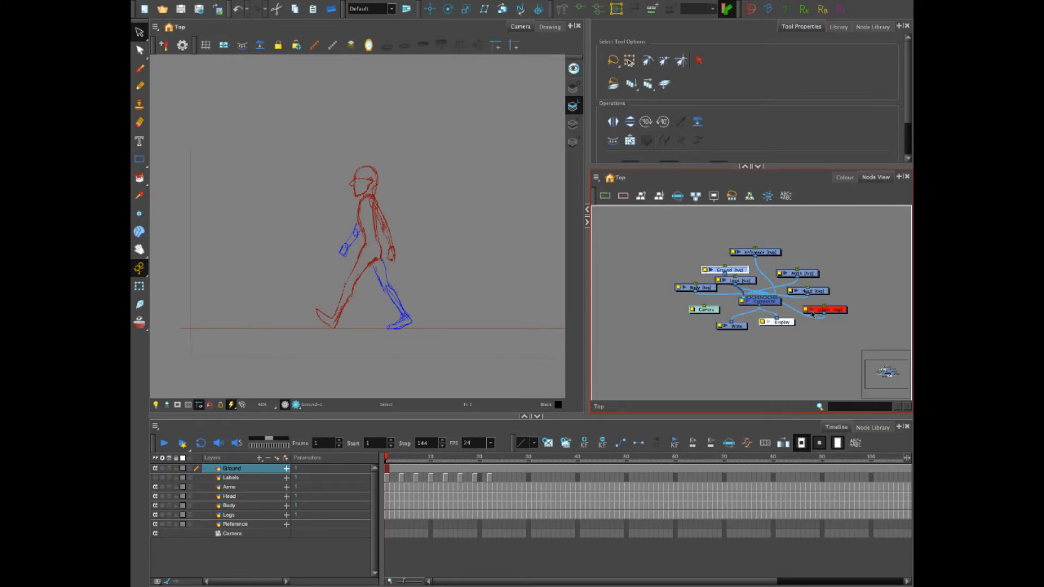
left_click(713, 310)
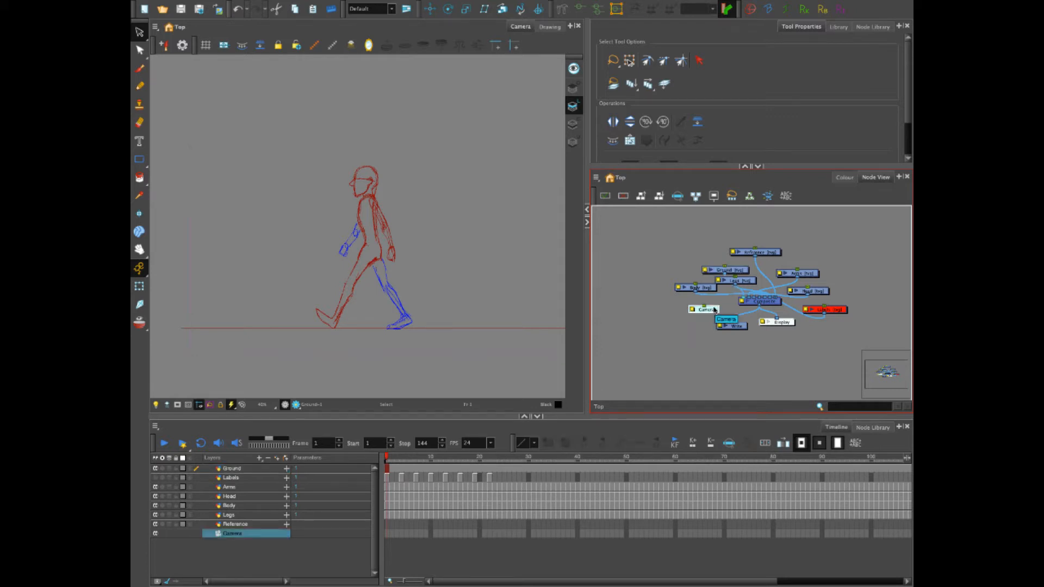
left_click_drag(714, 310, 702, 314)
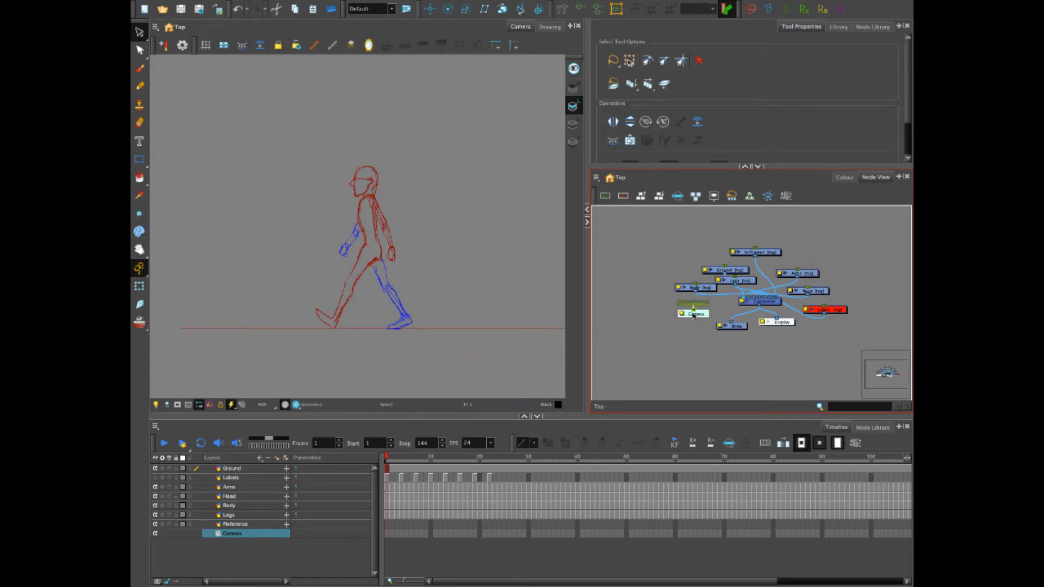
left_click_drag(773, 299, 768, 305)
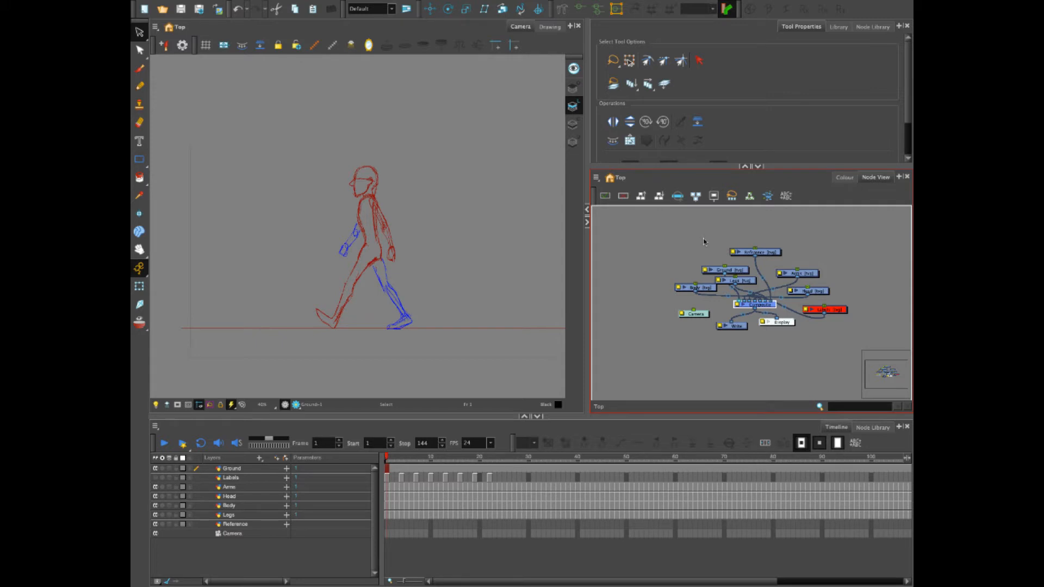
- Order the whole node network automatically with X overlap 25%, layer spacing 60 and vertical spacing 5
left_click_drag(676, 233, 810, 321)
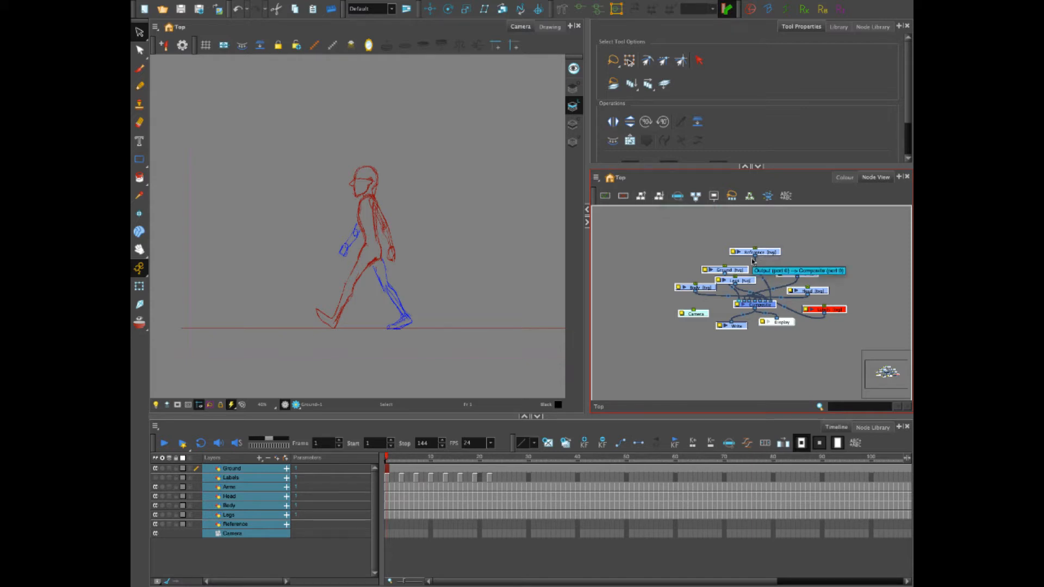
left_click(660, 197)
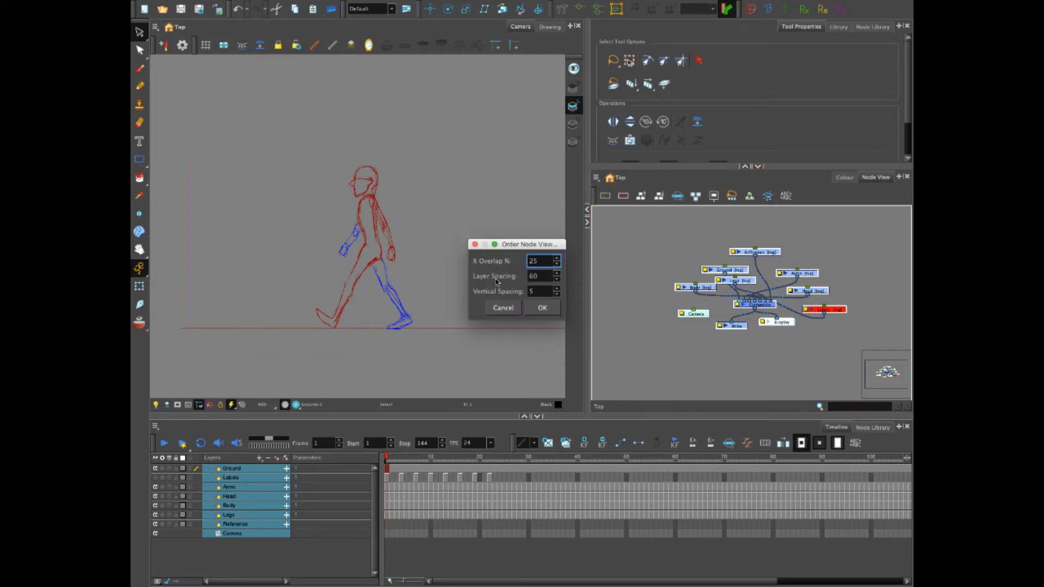
left_click(541, 308)
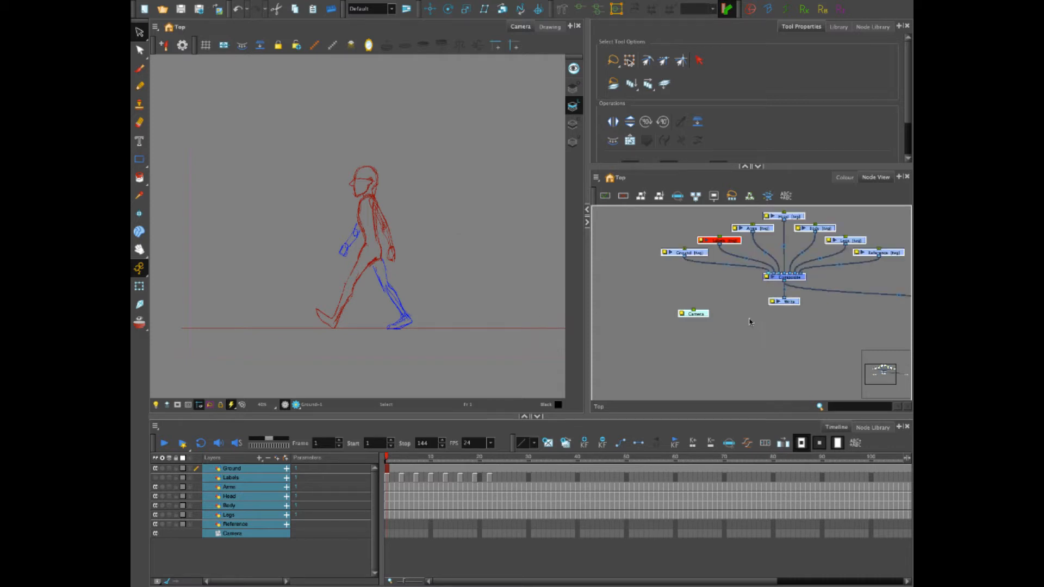
left_click_drag(750, 318, 706, 324)
scroll(726, 326, "down", 1)
scroll(707, 324, "down", 1)
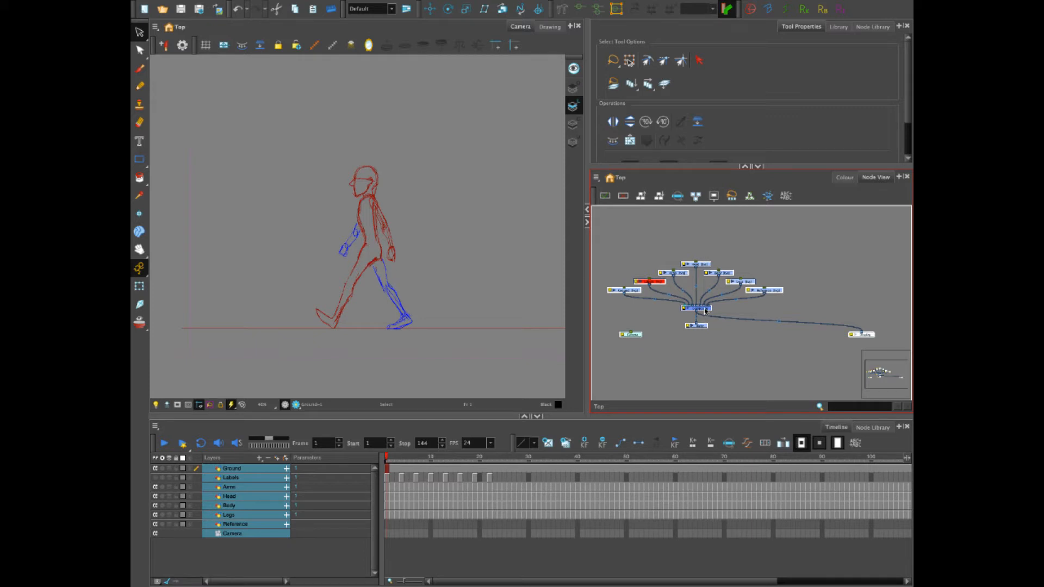
- Reposition the Composite node slightly lower in the network, closer to the Write node
left_click(705, 310)
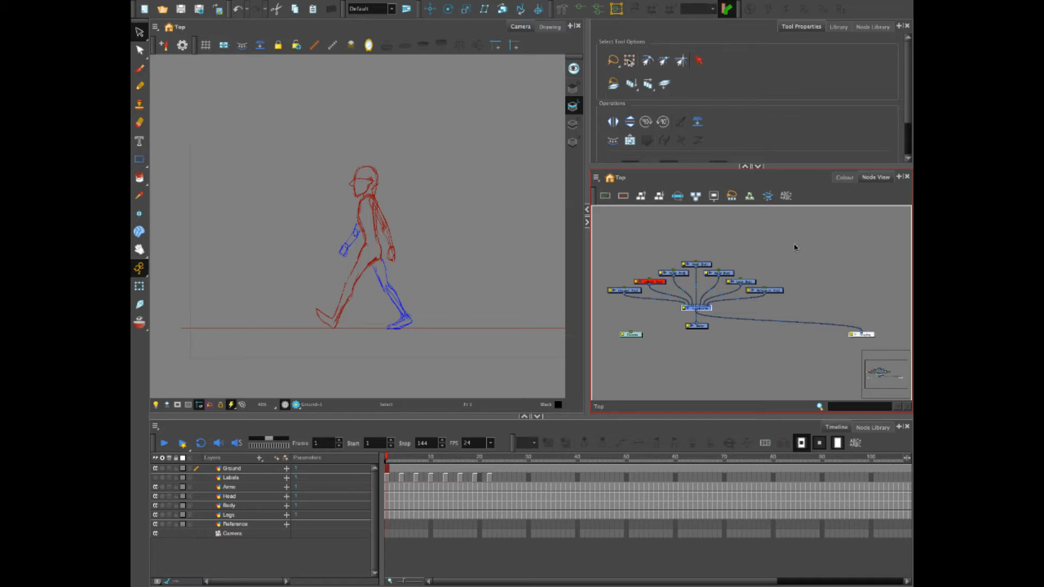
left_click_drag(710, 312, 710, 313)
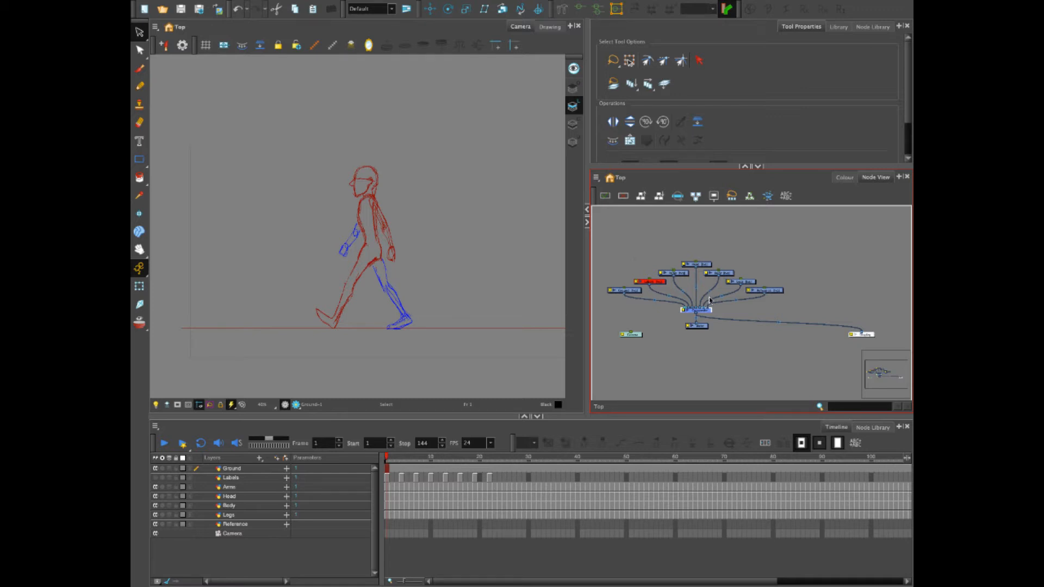
left_click_drag(701, 311, 703, 305)
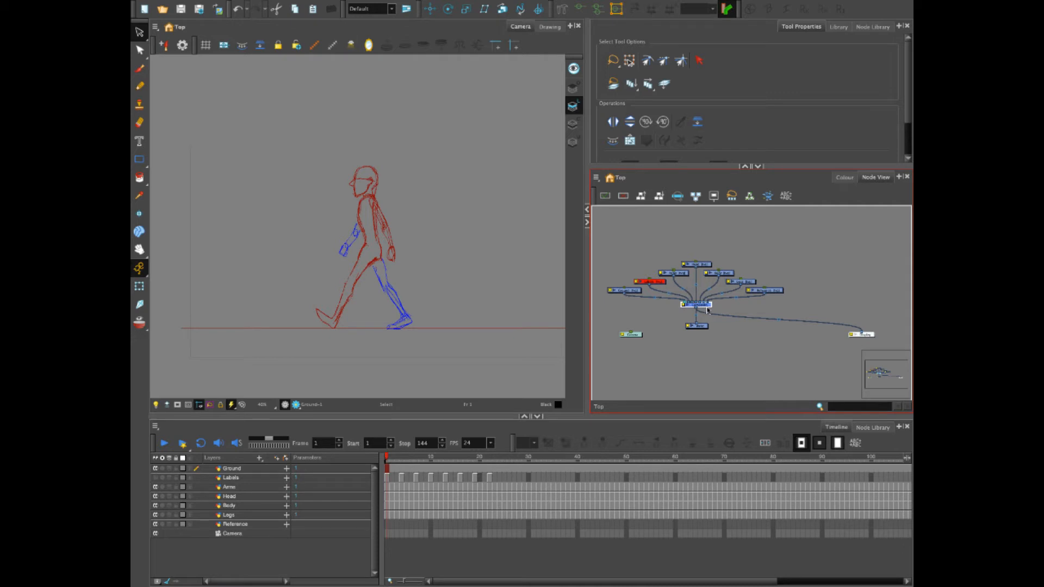
left_click_drag(707, 307, 706, 315)
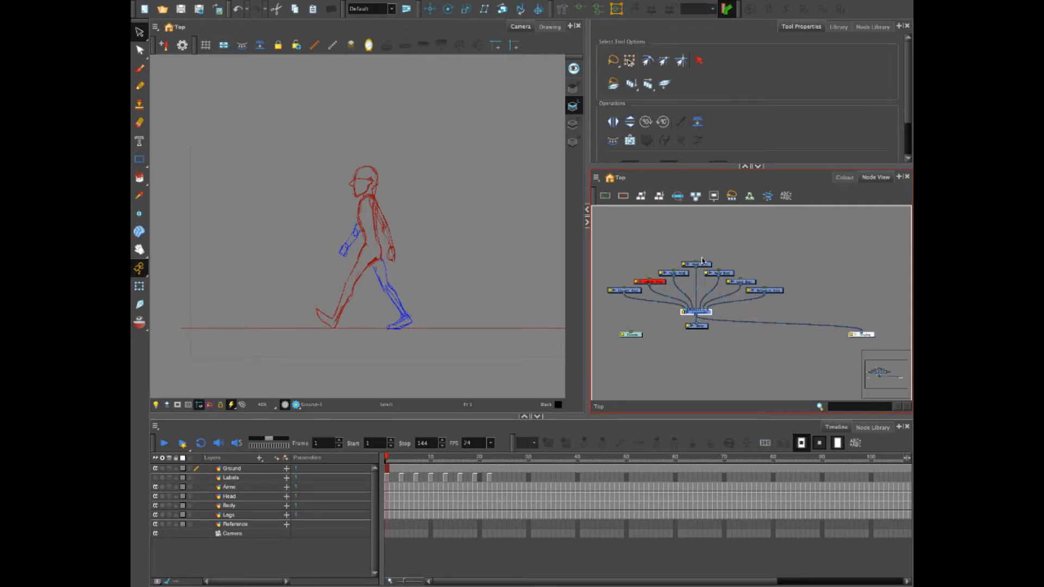
- Move the Arms, Body and Legs nodes up beside the Head node, apart from the Ground and Reference nodes
left_click_drag(747, 282, 671, 268)
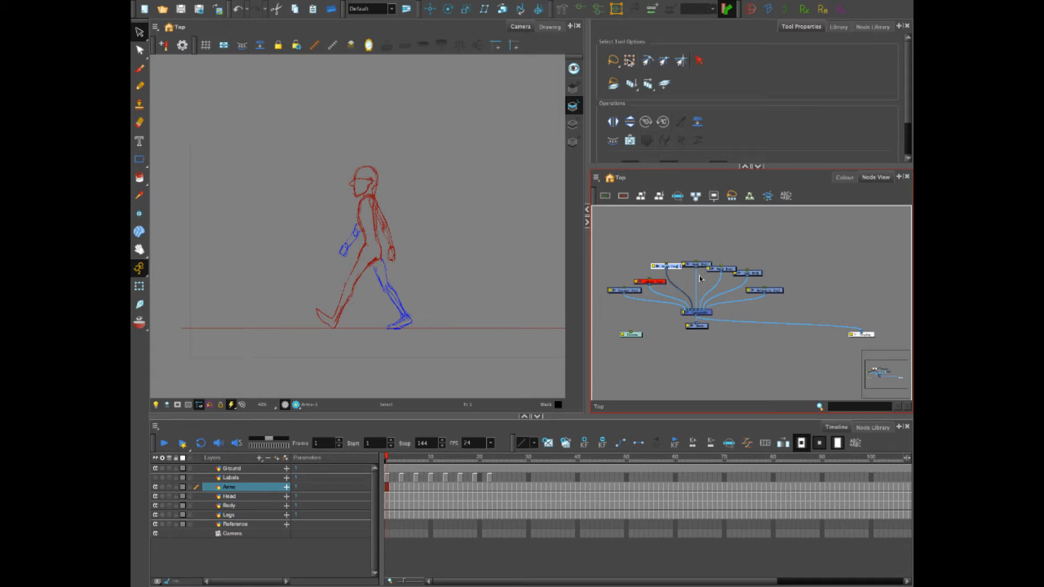
left_click(638, 292)
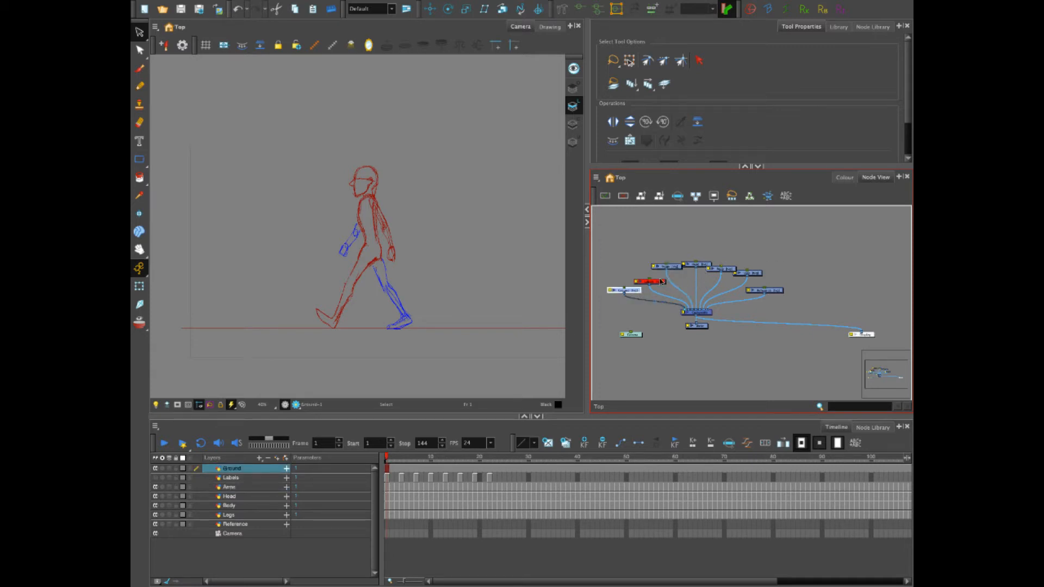
left_click(781, 293)
- Select the Arms, Head, Body and Legs nodes together and add a shared parent peg above them
left_click(676, 251)
left_click_drag(750, 275, 755, 275)
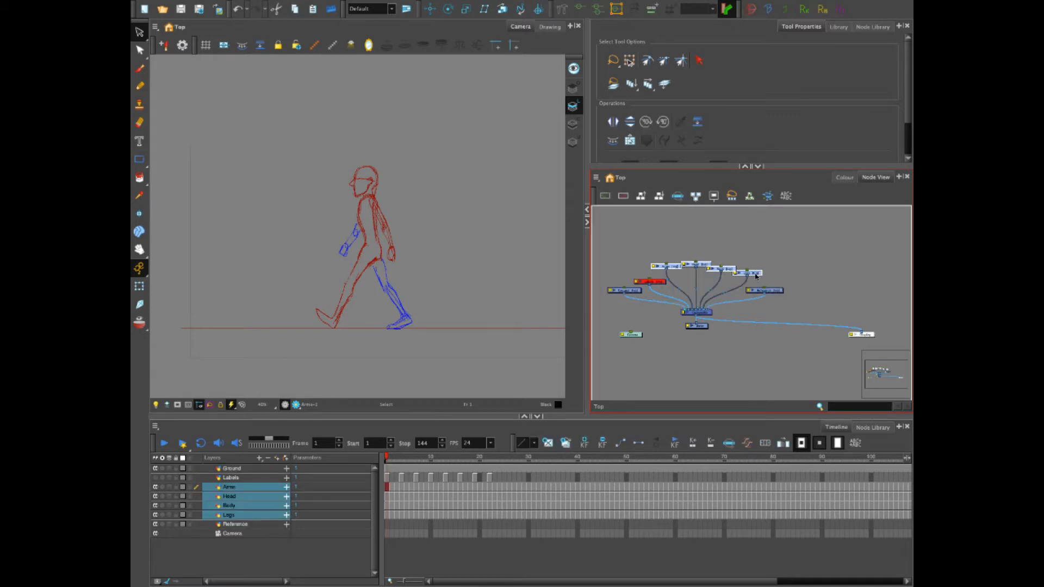
left_click(750, 256)
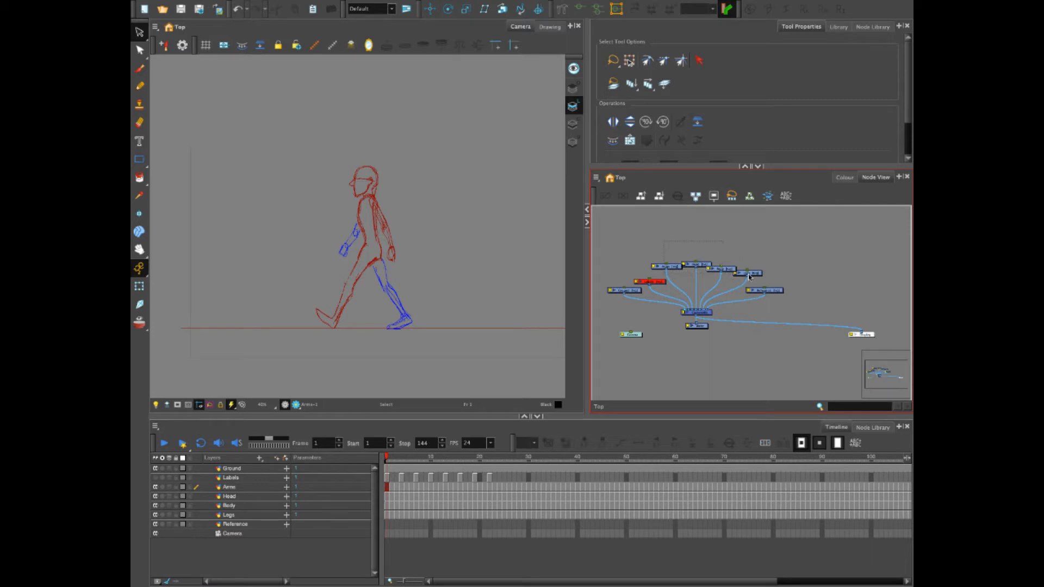
left_click_drag(748, 276, 751, 277)
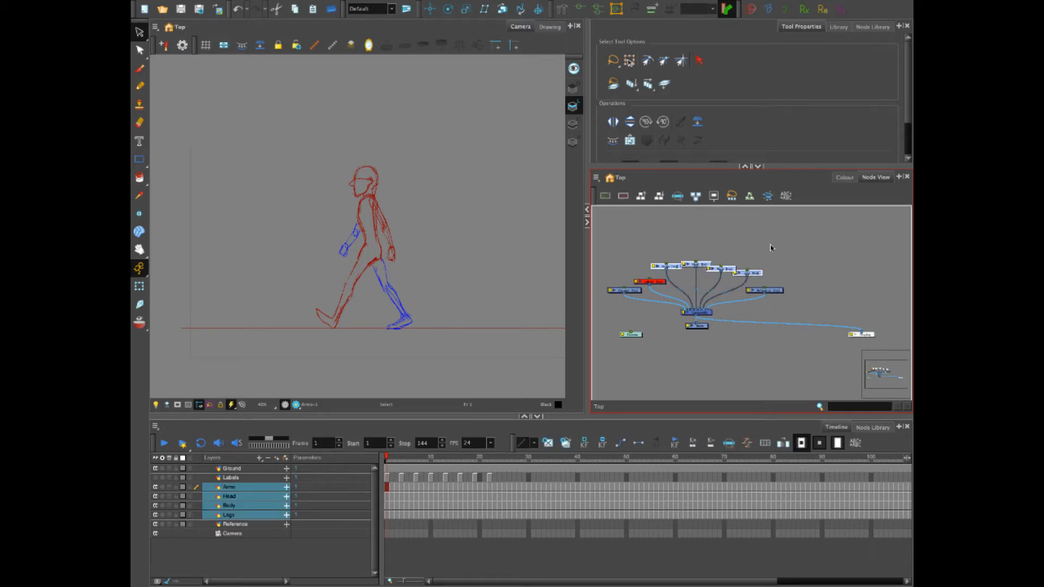
key("shift+p")
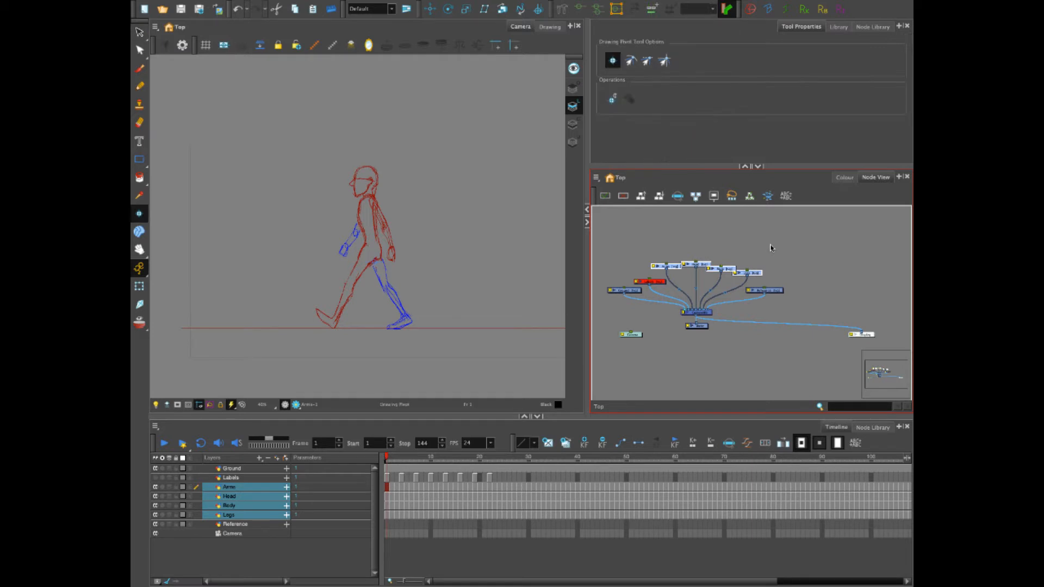
key("ctrl+p")
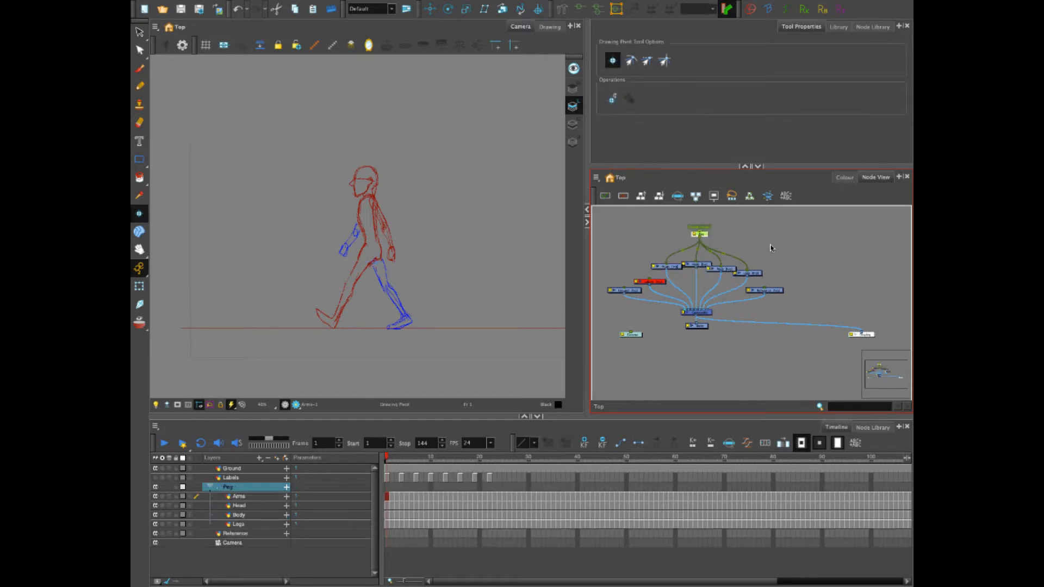
- Reposition the new peg node slightly to the side above the four character nodes
left_click(768, 244)
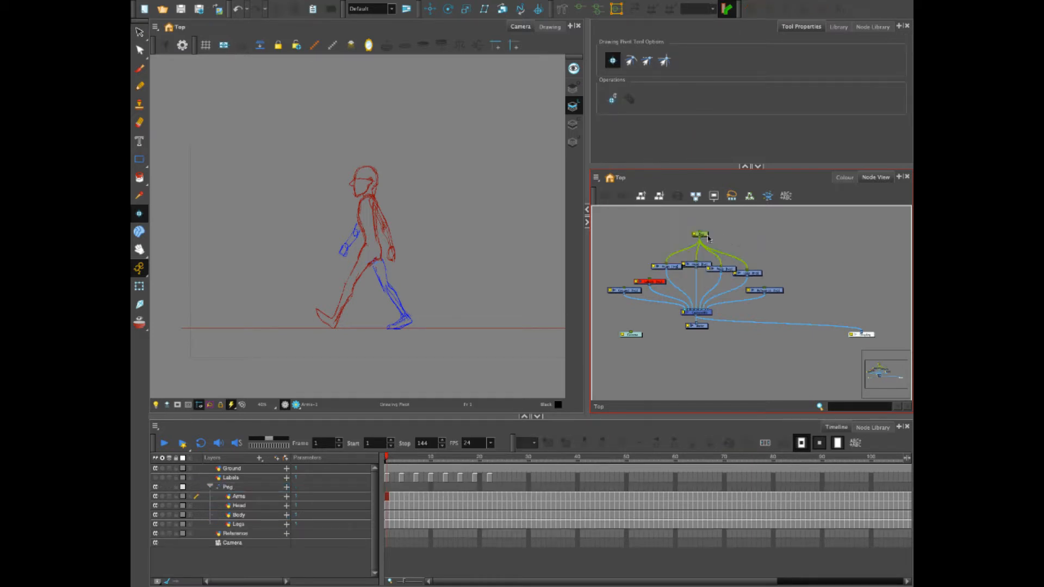
left_click_drag(706, 233, 714, 235)
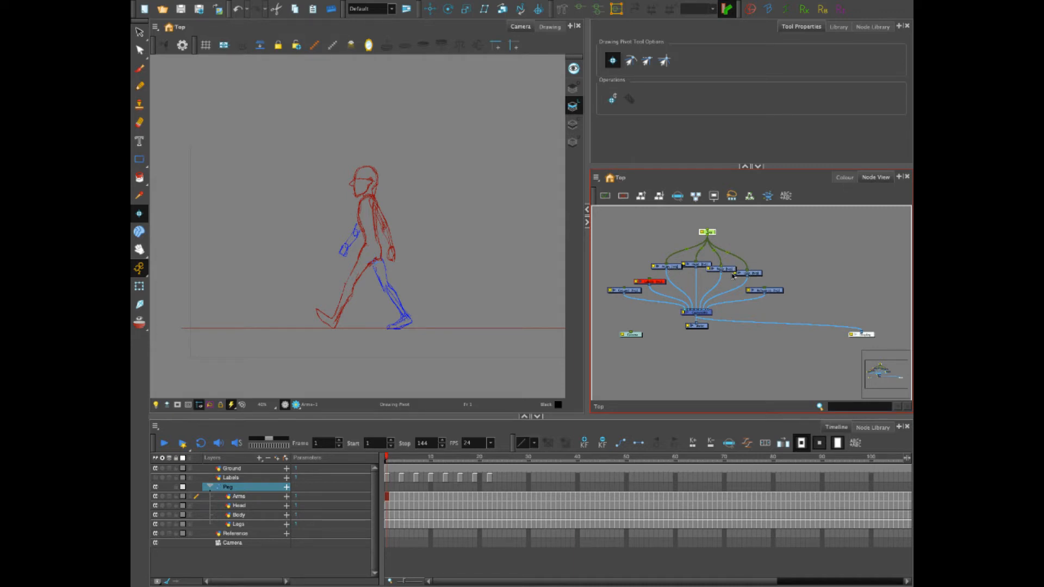
left_click_drag(714, 233, 714, 234)
- Rename the peg Character_WalkCycle and centre its node above the character's drawing nodes
right_click(231, 491)
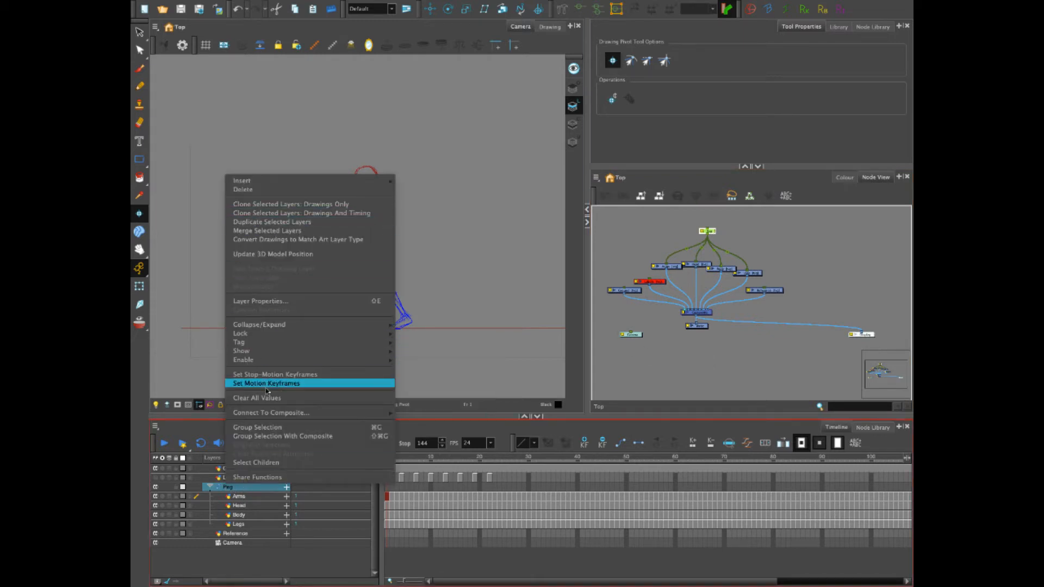
left_click(243, 507)
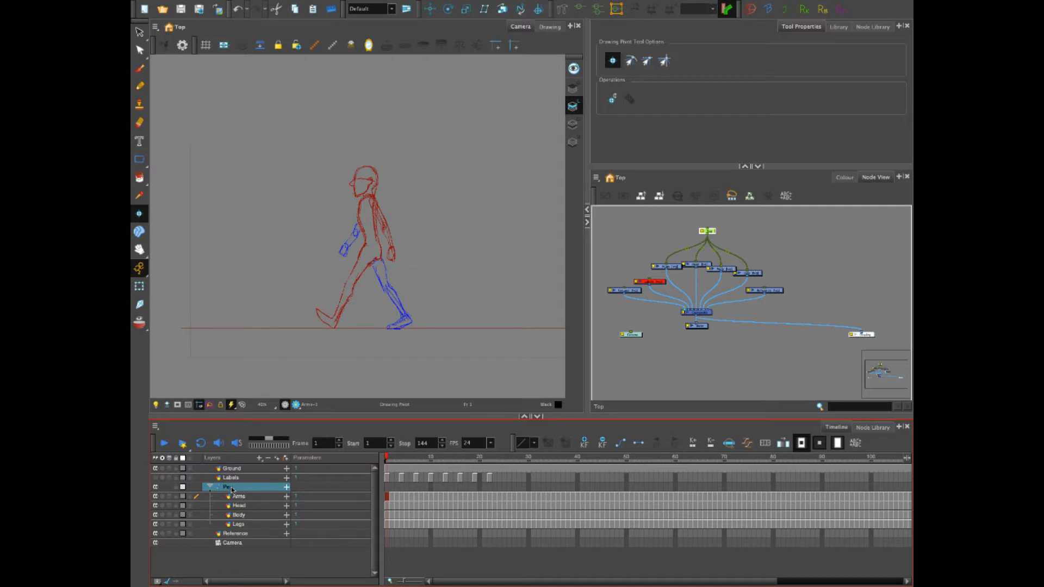
double_click(229, 487)
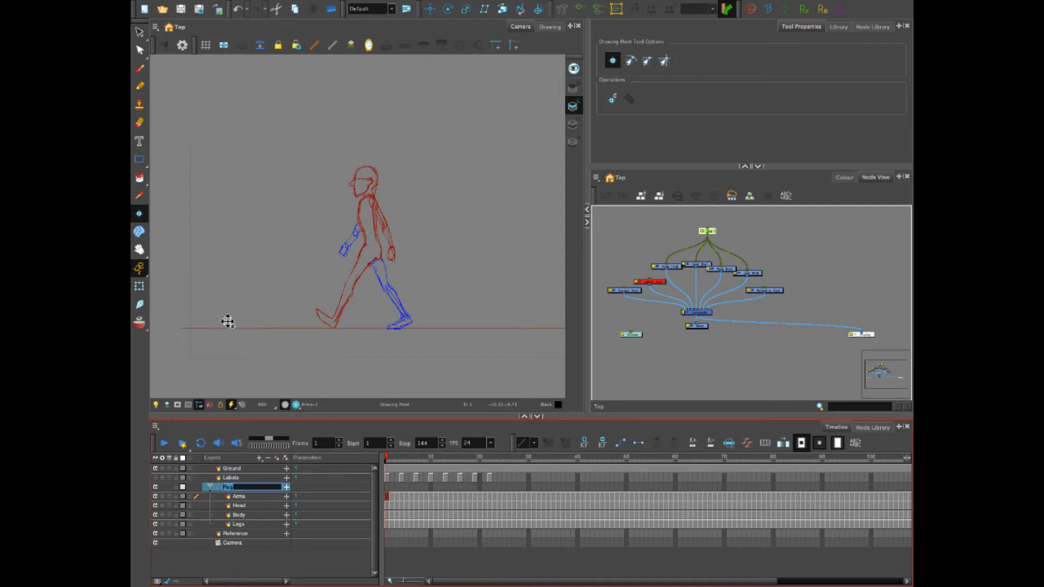
type("Character WalkC")
key("Return")
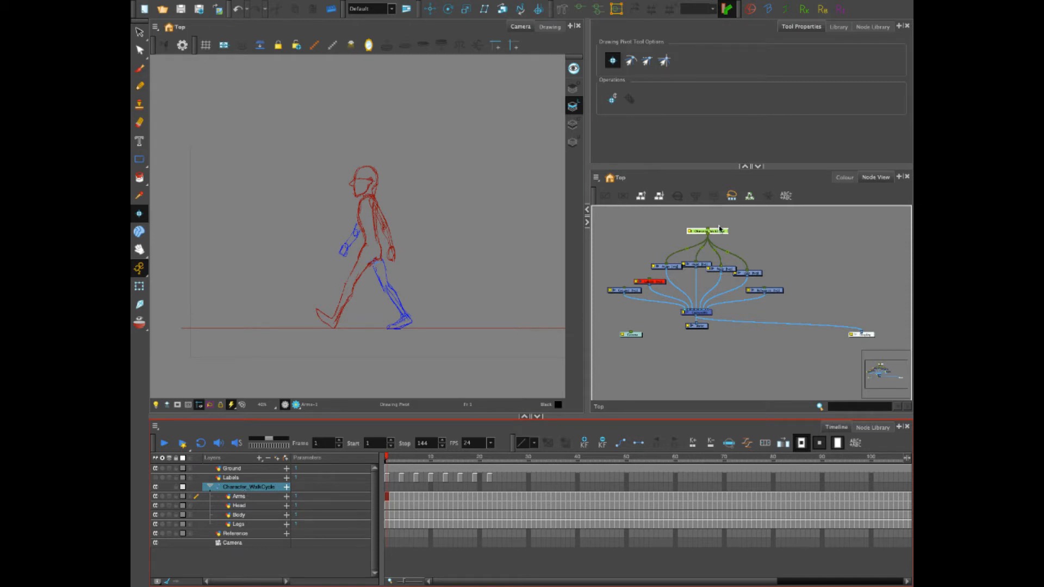
left_click_drag(719, 229, 715, 231)
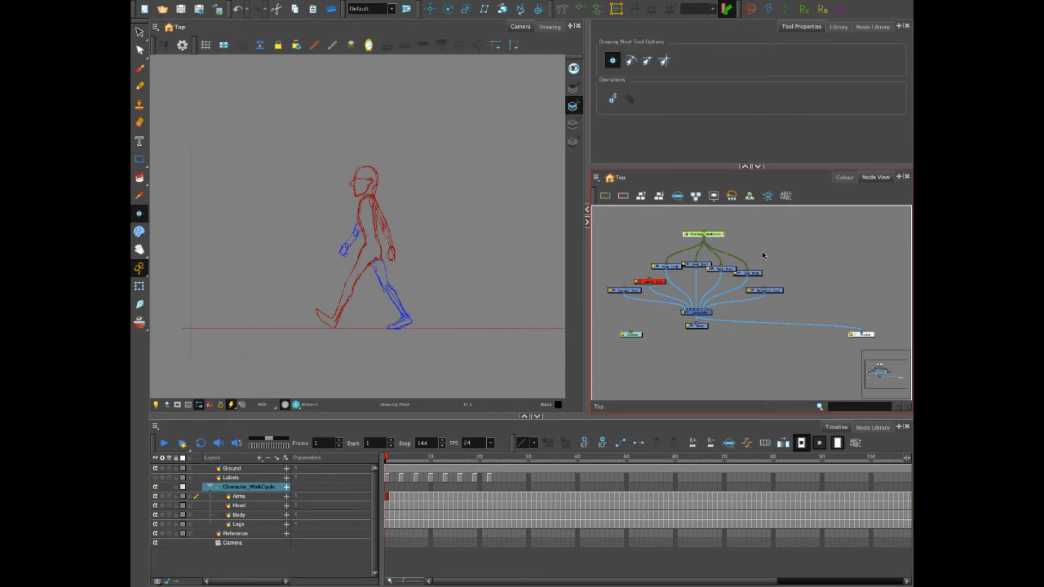
- With the Translate tool, move the Character_WalkCycle peg's pivot to the ground line between the character's feet
left_click(263, 487)
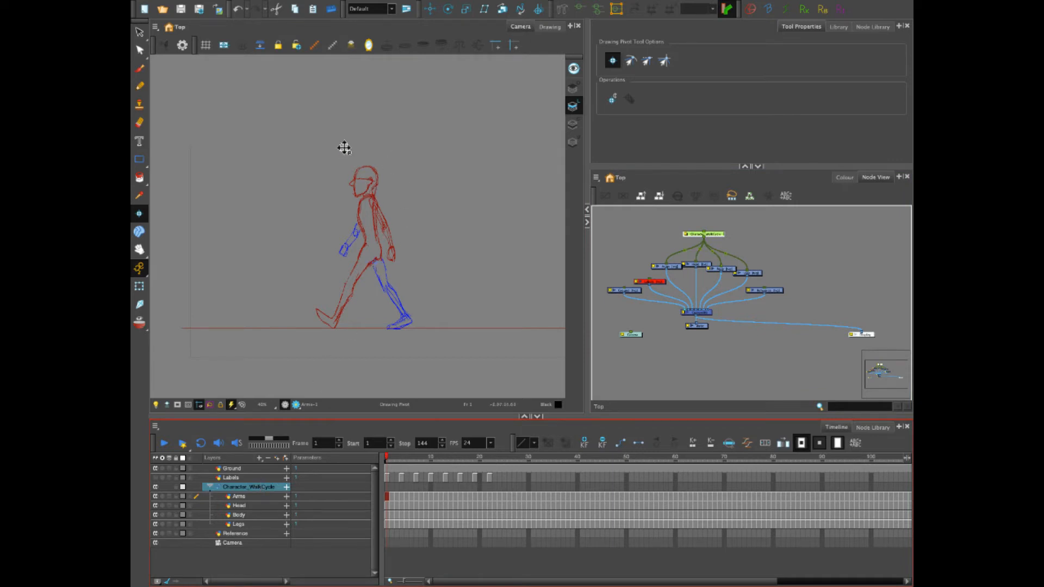
left_click(430, 9)
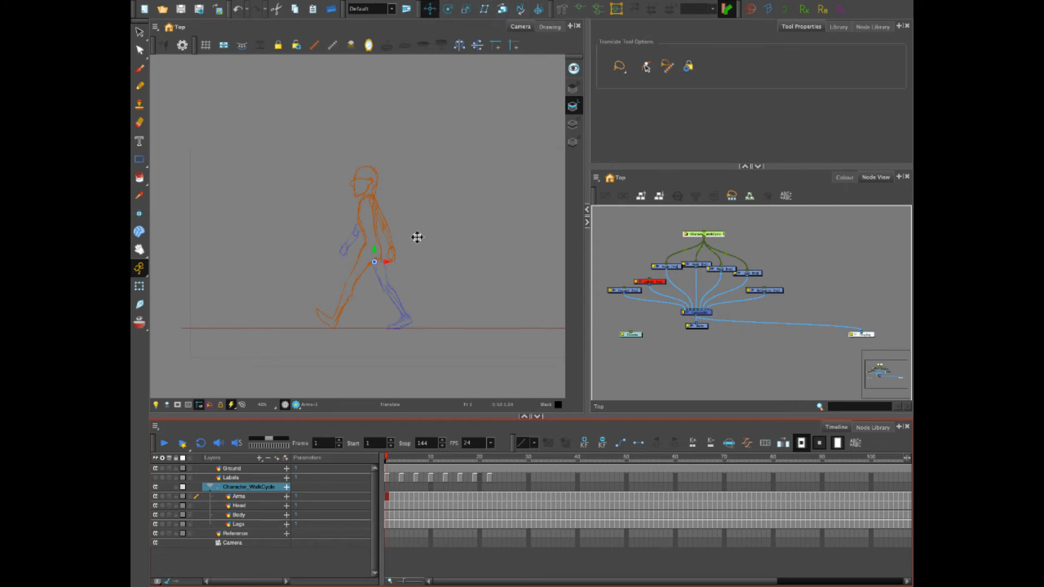
left_click(373, 260)
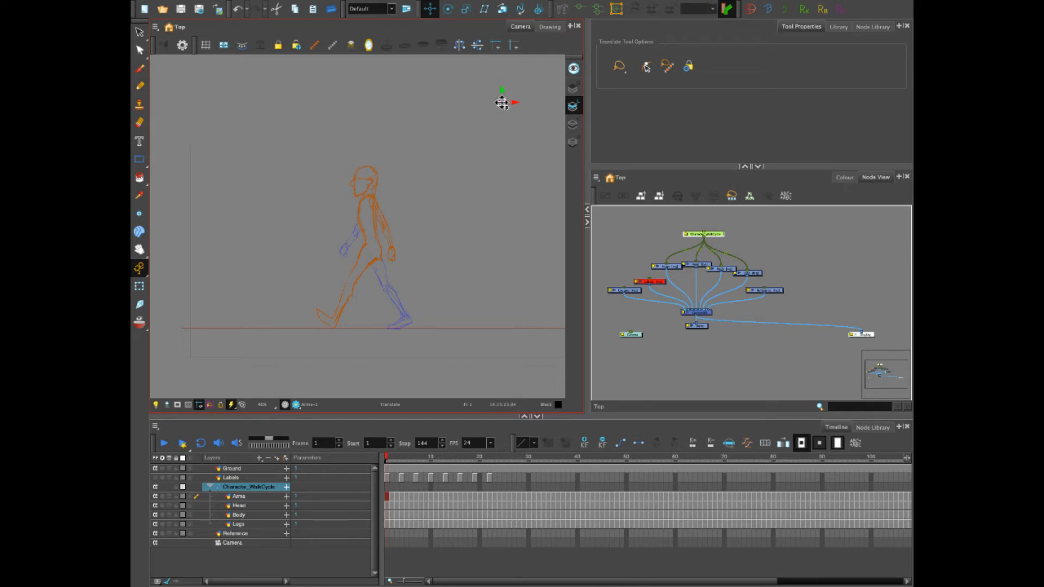
left_click_drag(502, 102, 461, 128)
mouse_move(461, 127)
left_mouse_down()
mouse_move(384, 240)
mouse_move(367, 328)
left_mouse_up()
- Try rotating the whole character forward about its pivot on the ground line, and undo the rotation
left_click(447, 9)
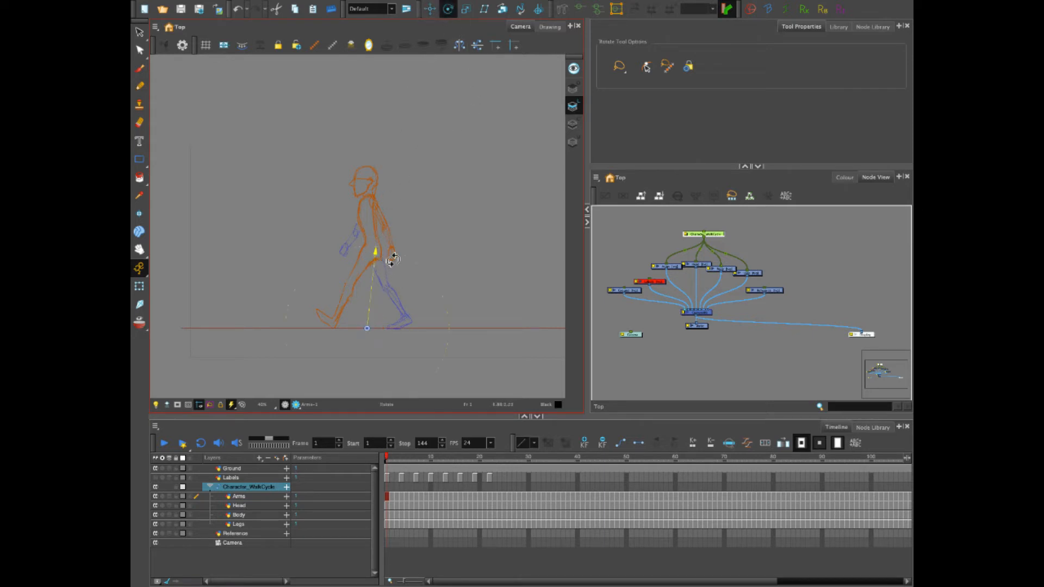
mouse_move(399, 249)
left_mouse_down()
mouse_move(408, 261)
mouse_move(361, 240)
mouse_move(370, 239)
left_mouse_up()
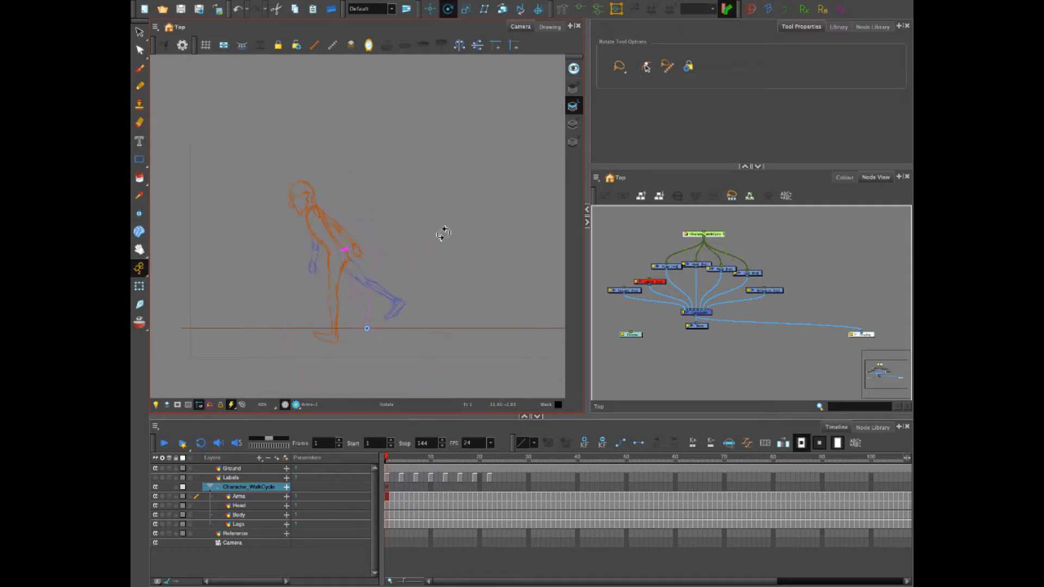
key("ctrl+z")
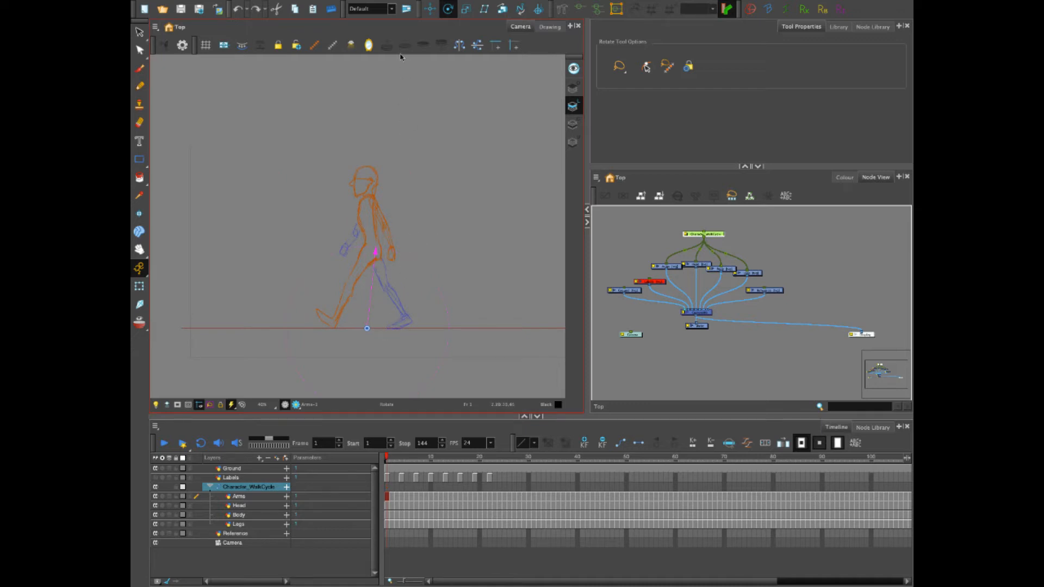
- Move the peg's pivot up to the character's chest, and undo a trial horizontal shift of the character
left_click(429, 9)
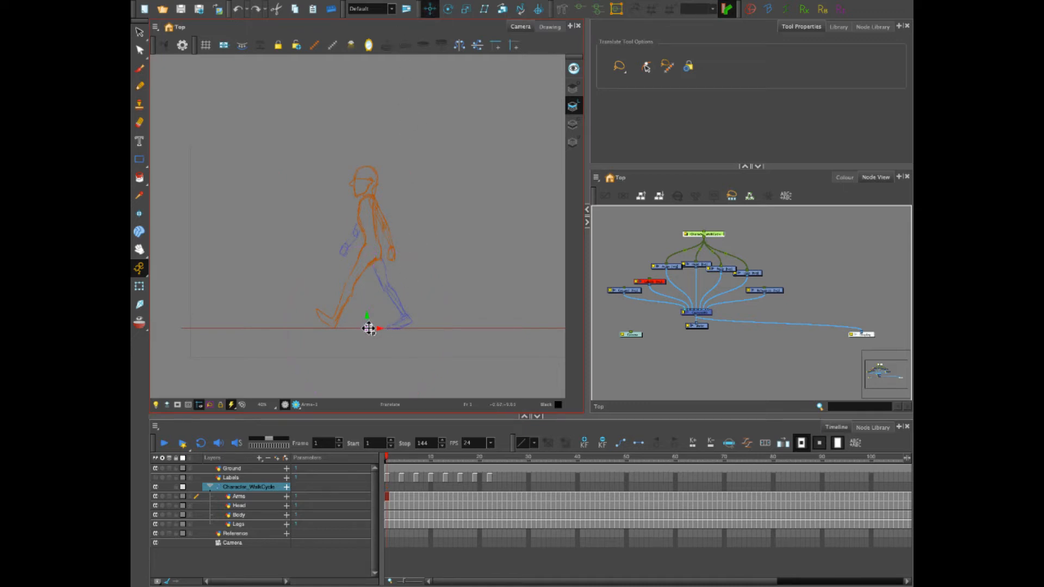
left_click_drag(367, 327, 366, 216)
left_click_drag(379, 218, 388, 218)
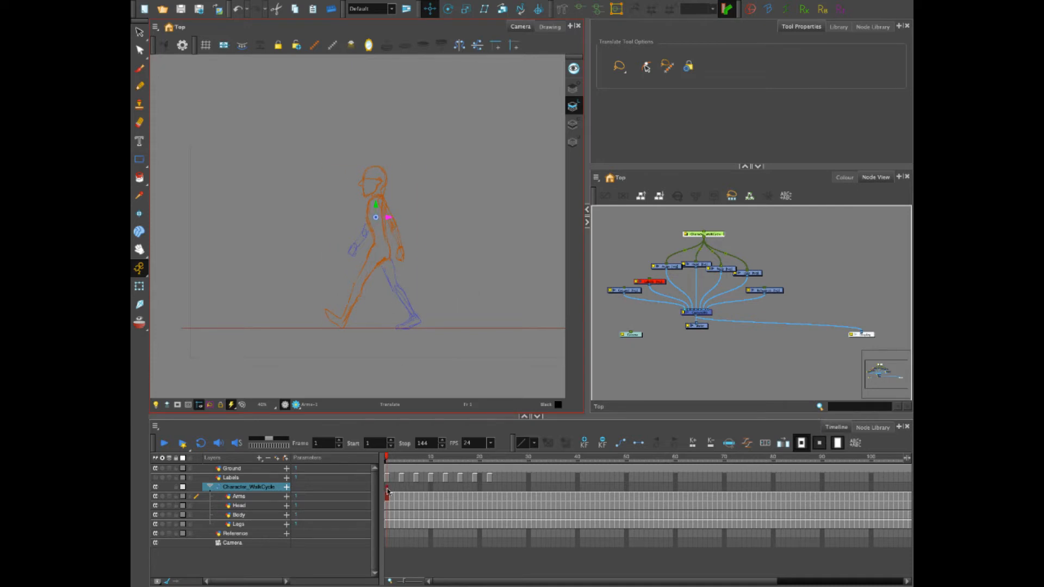
key("ctrl+z")
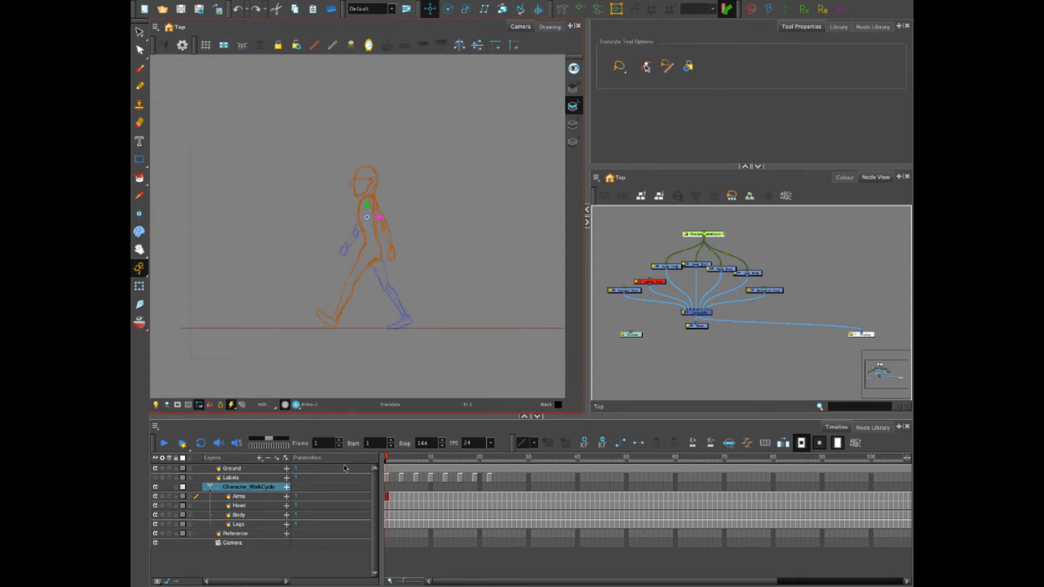
- Examine the Arms, Head, Legs and Body layers individually, and reselect the Character_WalkCycle peg
left_click(250, 496)
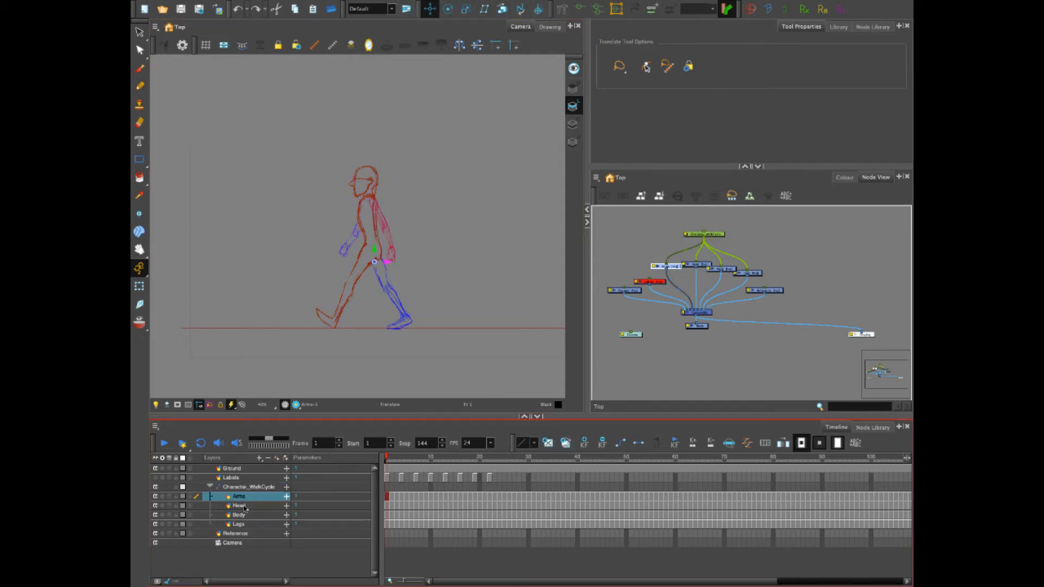
left_click(246, 506)
left_click(245, 524)
left_click(243, 517)
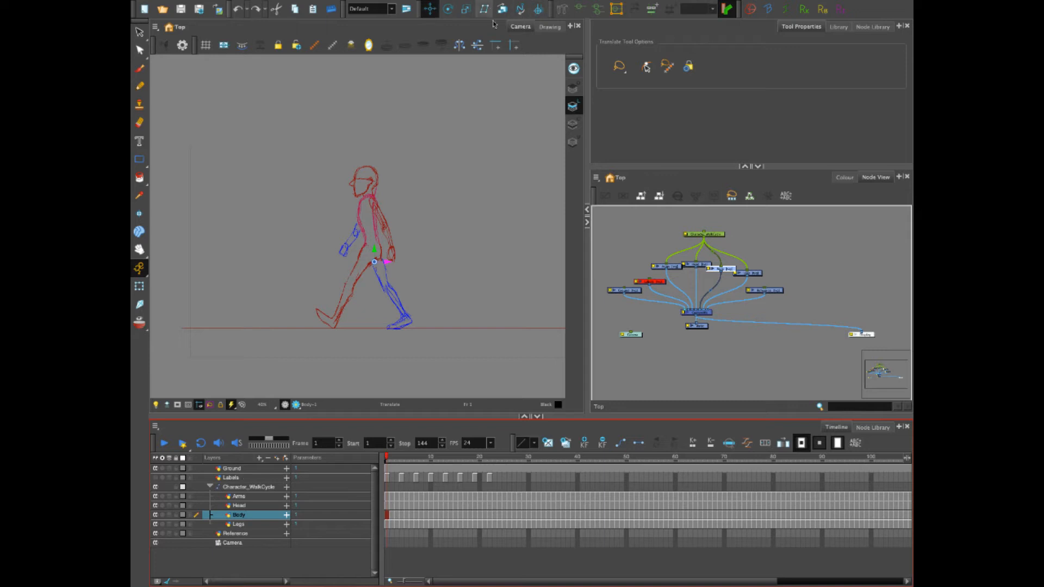
left_click(236, 489)
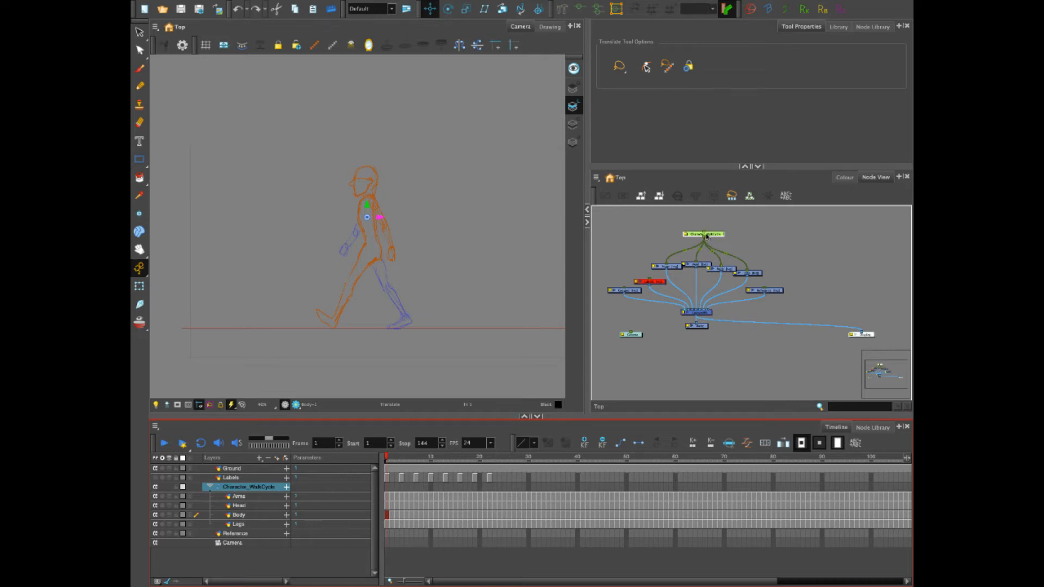
- Move the Character_WalkCycle peg node higher above the character nodes, and select the Arms node
left_click_drag(706, 237, 717, 233)
left_click(674, 267)
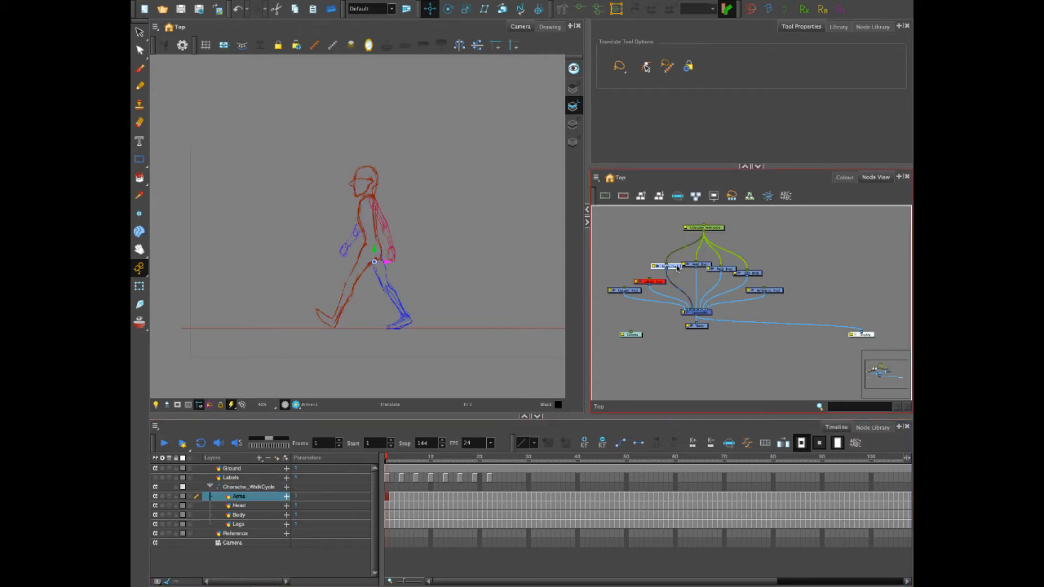
- Select the Head, Body and Legs nodes one by one, and shift the Character_WalkCycle peg node slightly so it sits centred above them
left_click(697, 264)
left_click(726, 269)
left_click(760, 273)
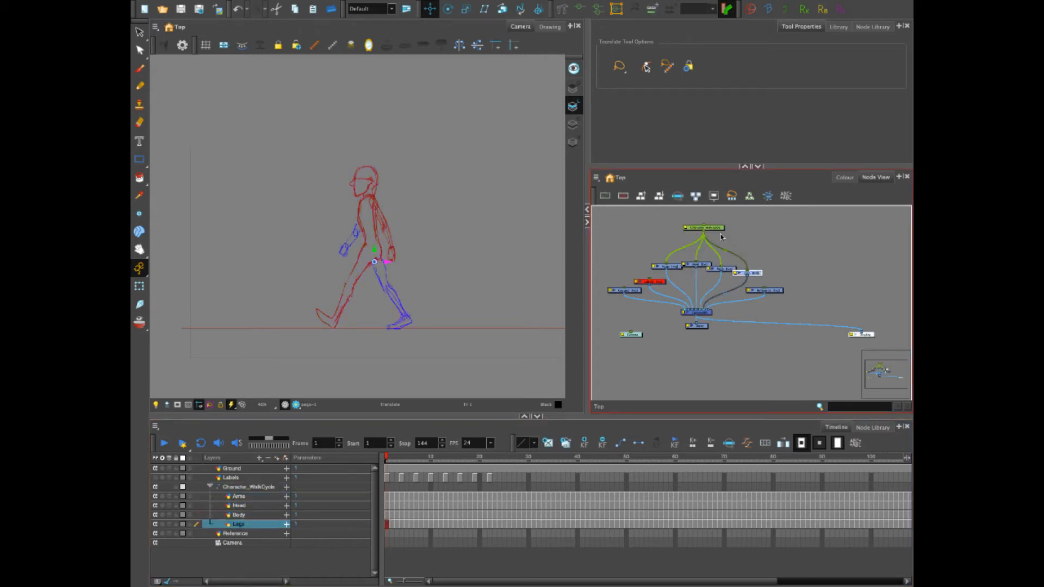
left_click(721, 228)
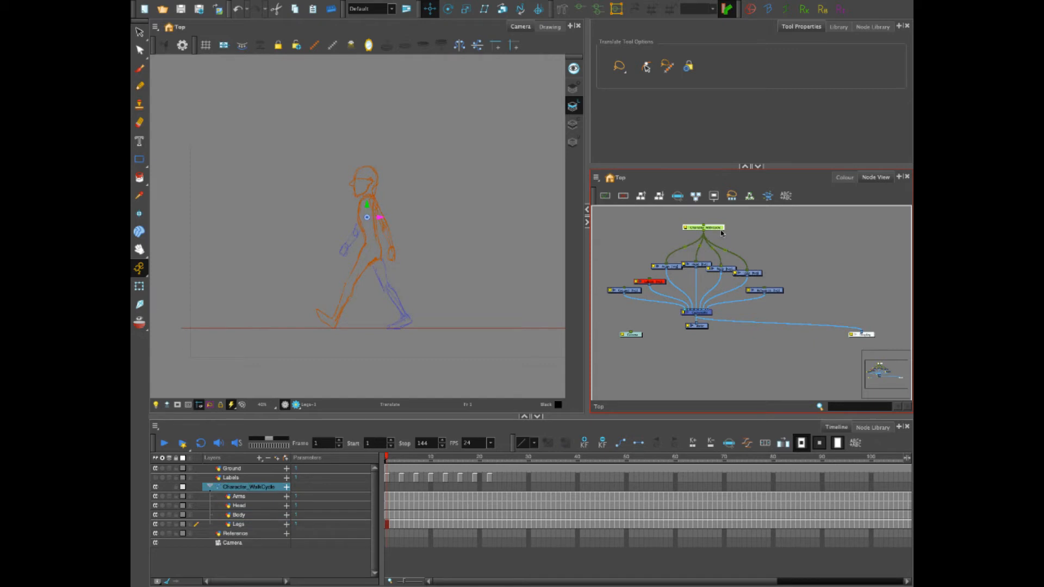
left_click_drag(720, 230, 723, 232)
left_click_drag(719, 230, 723, 229)
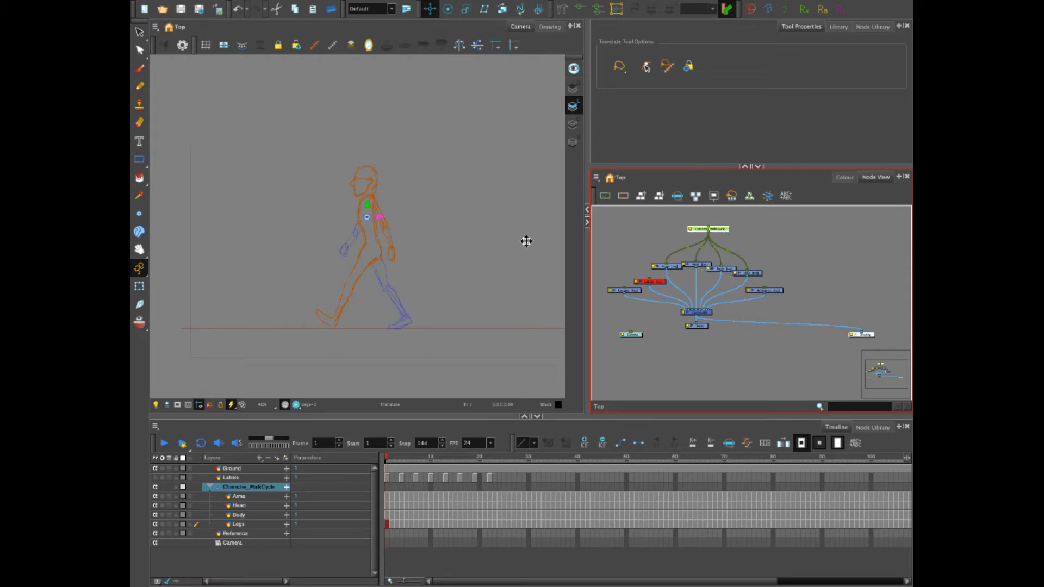
- Slide the whole character to the right along the ground line at frame 1, and inspect the Character_WalkCycle peg's keyframe parameters
left_click_drag(380, 216, 457, 215)
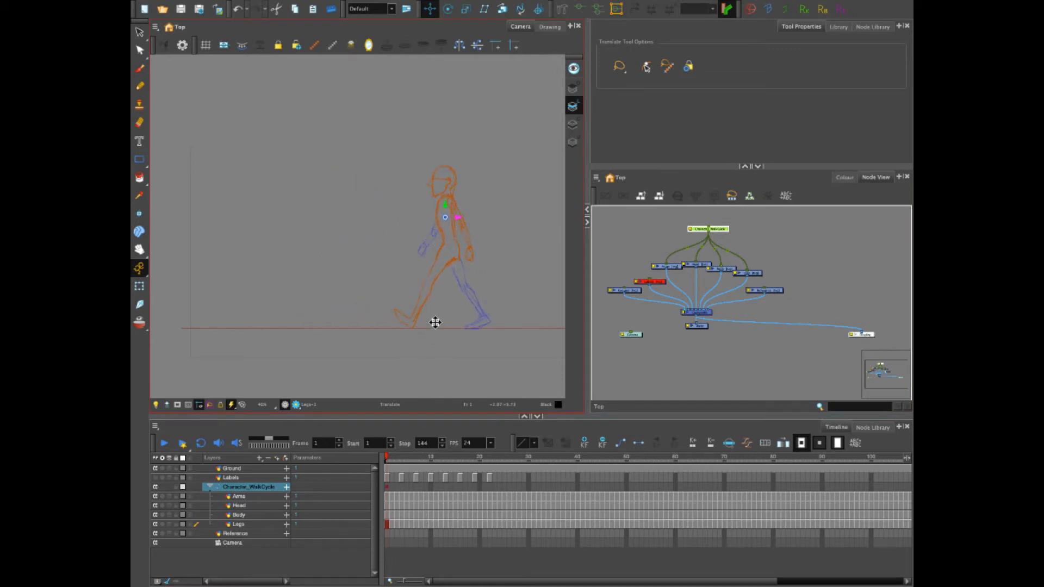
scroll(380, 312, "down", 2)
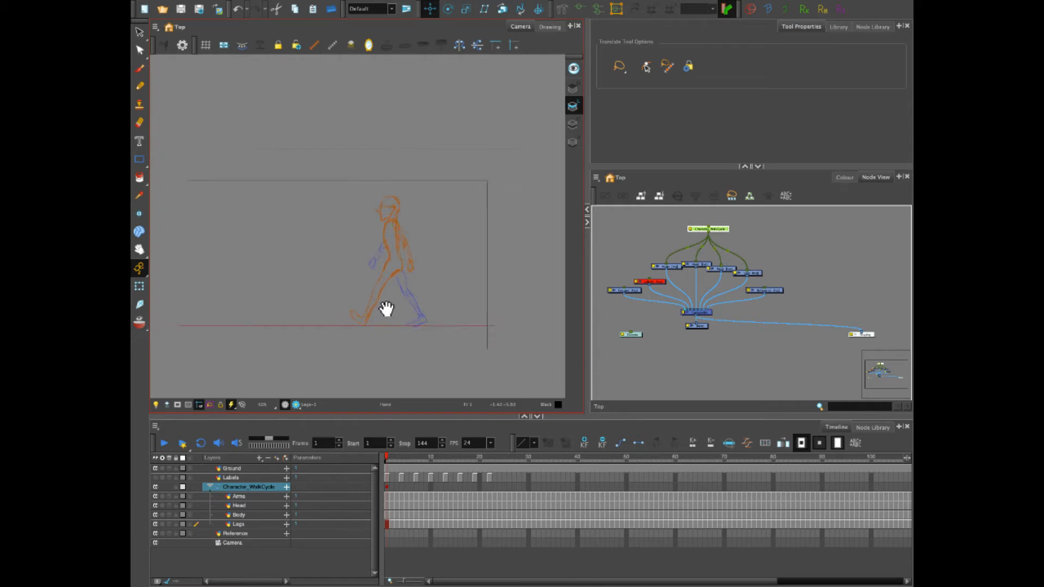
left_click_drag(390, 308, 415, 315)
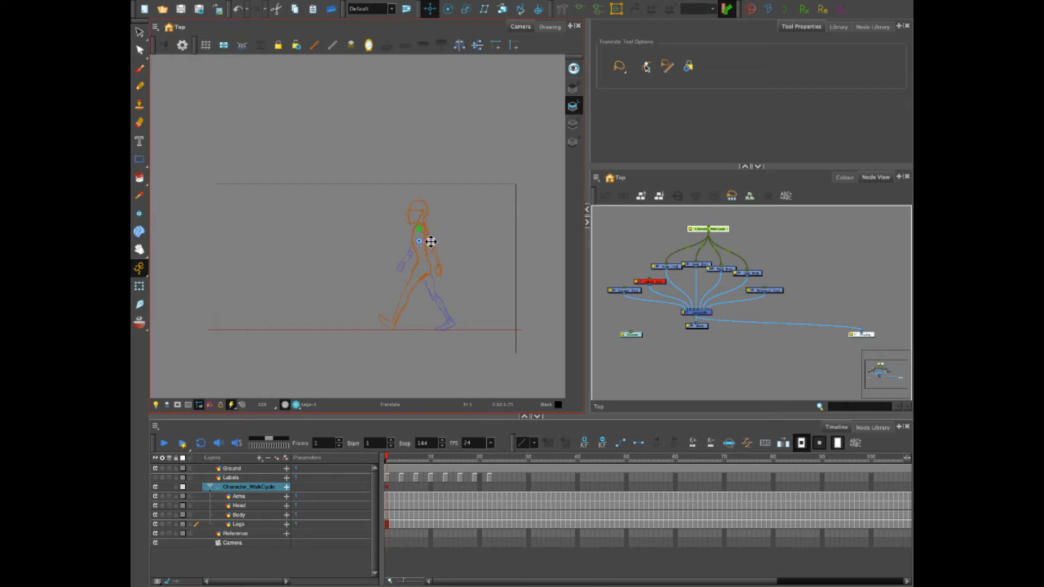
left_click(388, 488)
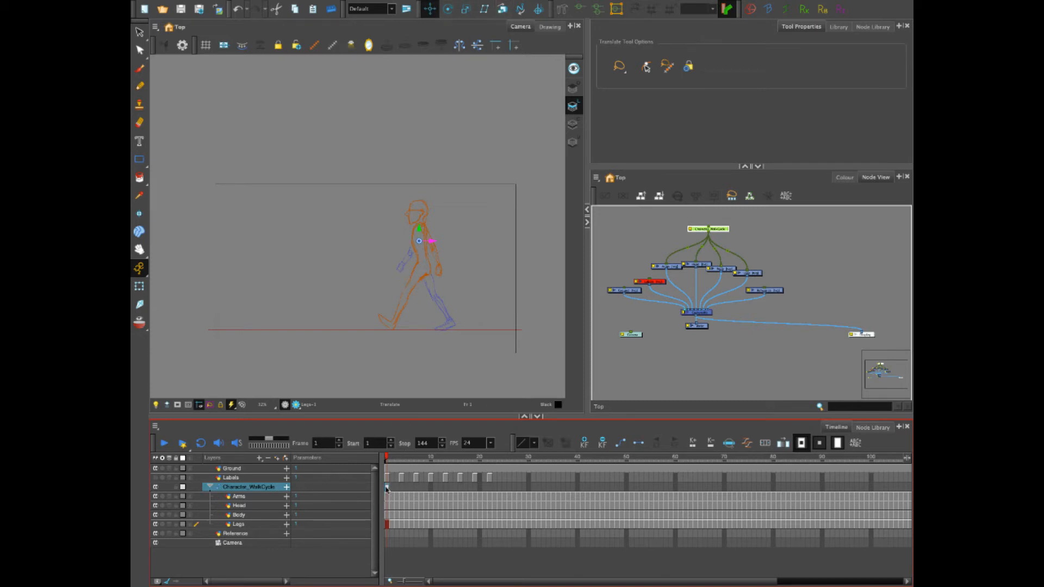
left_click(286, 488)
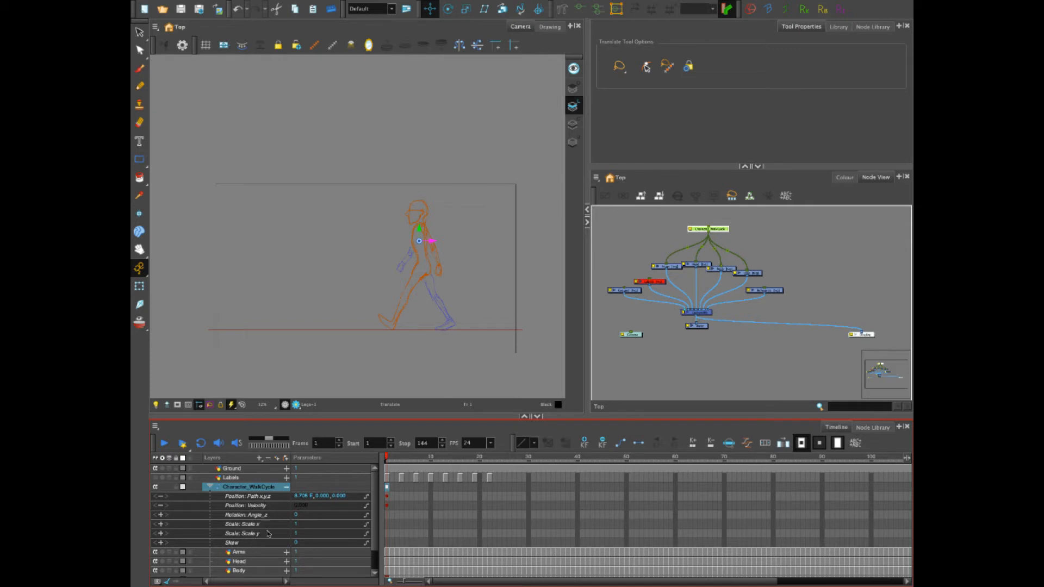
left_click(285, 487)
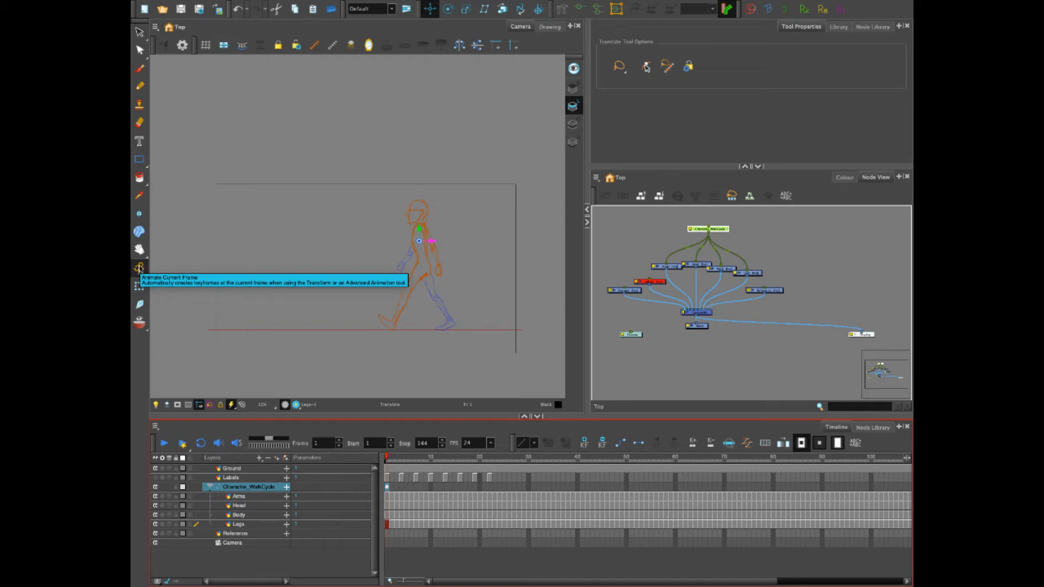
- Review the animate mode options and choose Animate Current Frame
left_click(140, 267)
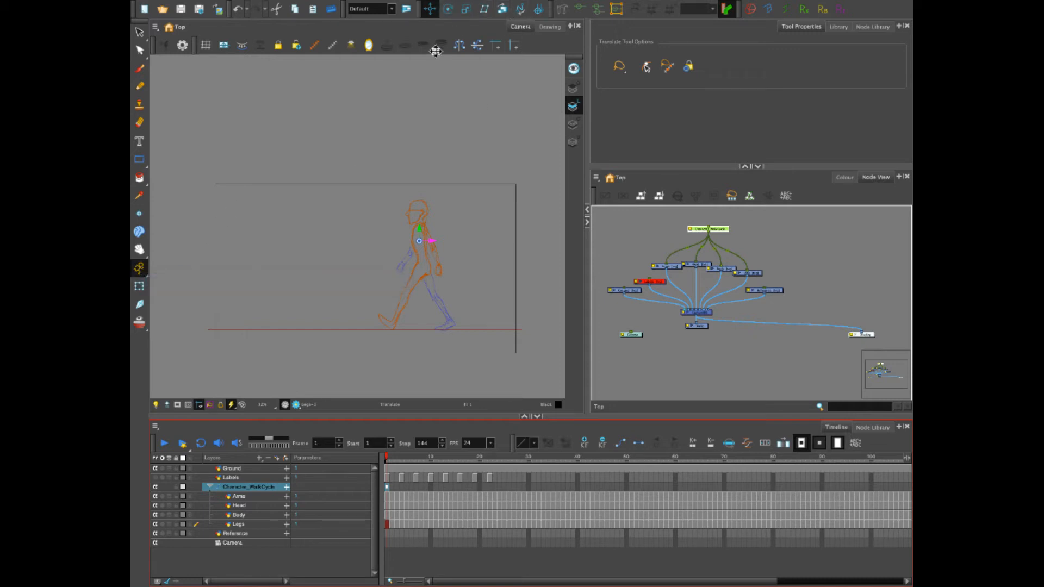
left_click(139, 267)
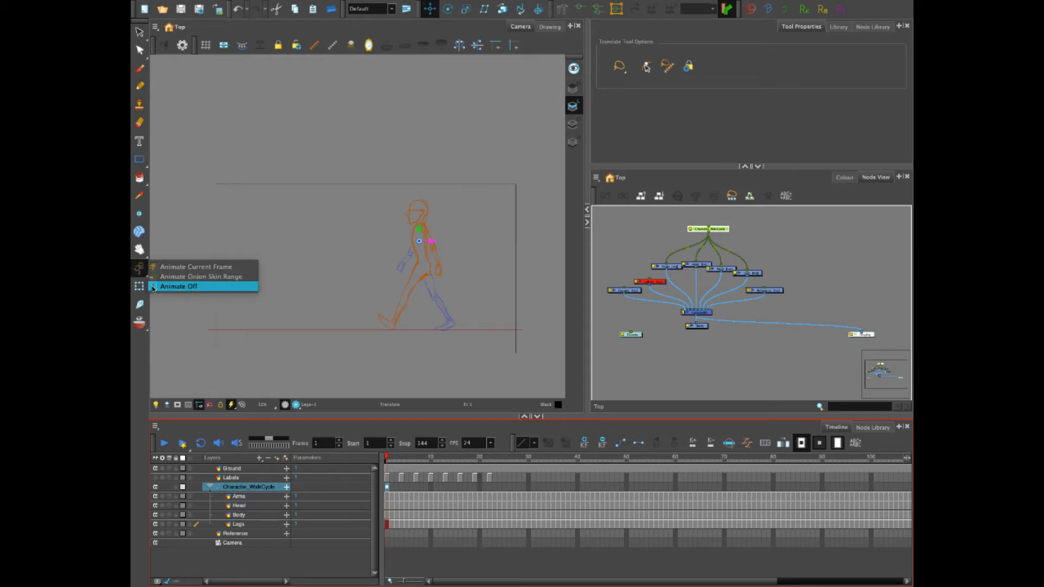
left_click(139, 267)
left_click(138, 267)
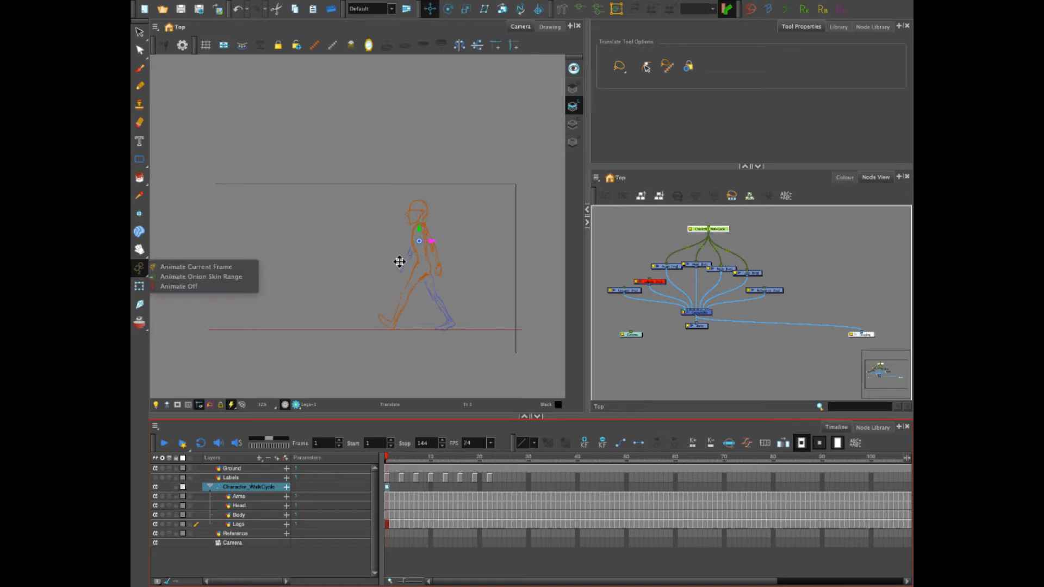
left_click(158, 266)
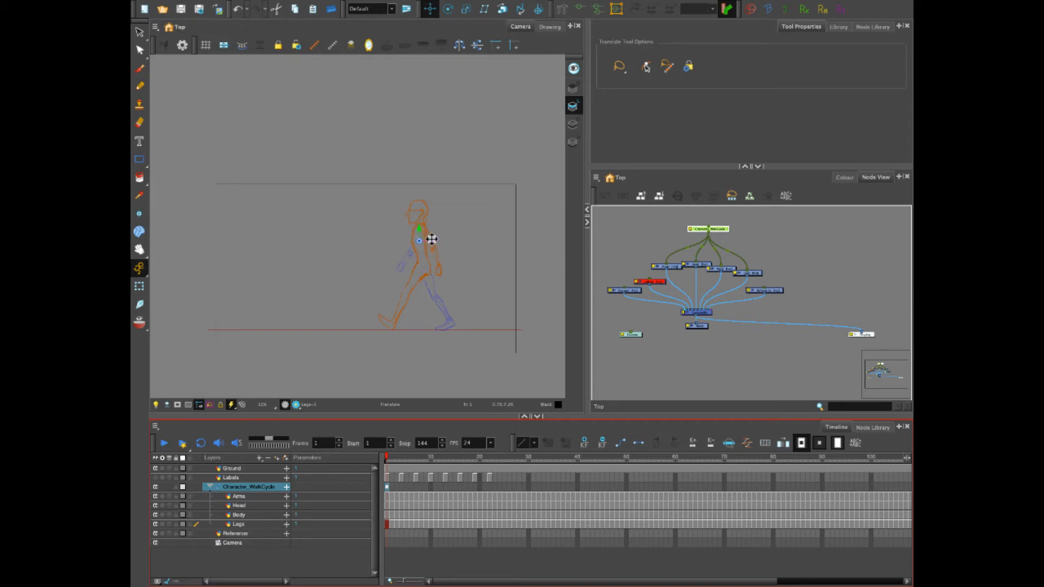
- Slide the character horizontally past the right edge of the camera frame as its starting position at frame 1
left_click(432, 241)
left_click_drag(432, 241, 572, 258)
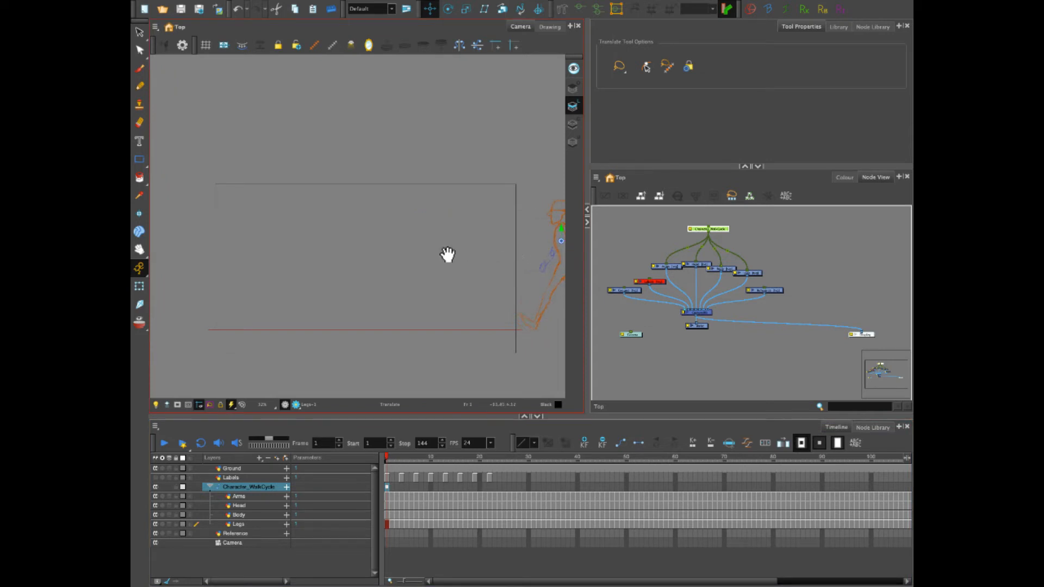
mouse_move(427, 260)
left_mouse_down()
mouse_move(383, 261)
mouse_move(407, 258)
left_mouse_up()
key("1")
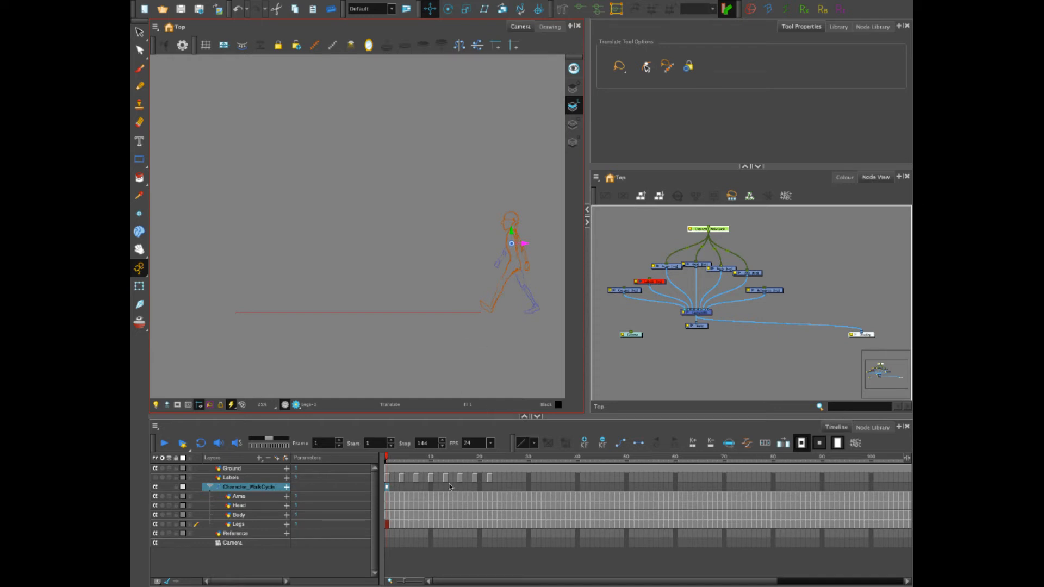
- At frame 80, slide the character horizontally past the left end of the ground line to keyframe its exit position
left_click_drag(390, 458, 772, 487)
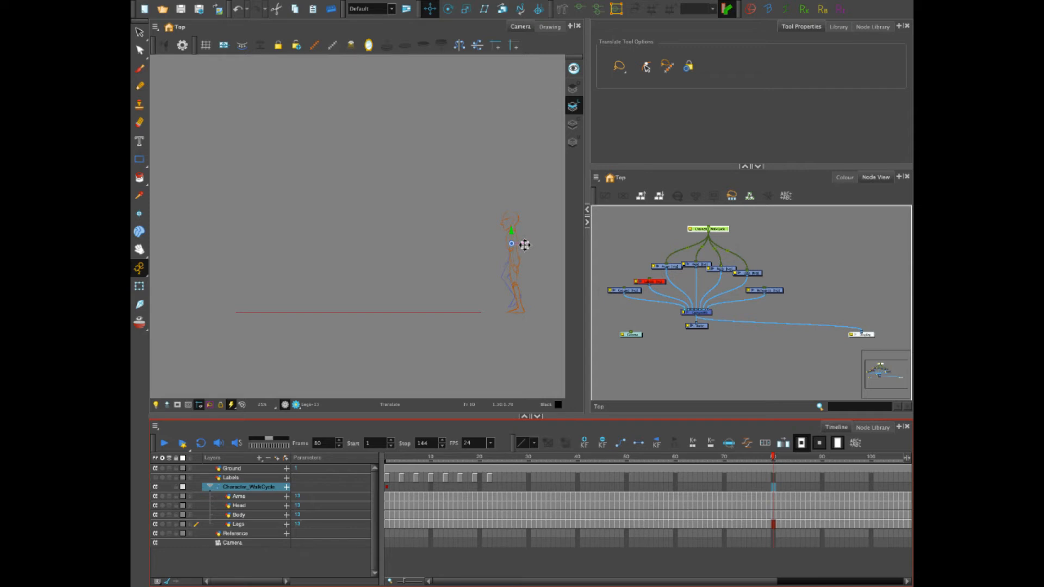
left_click_drag(524, 245, 212, 252)
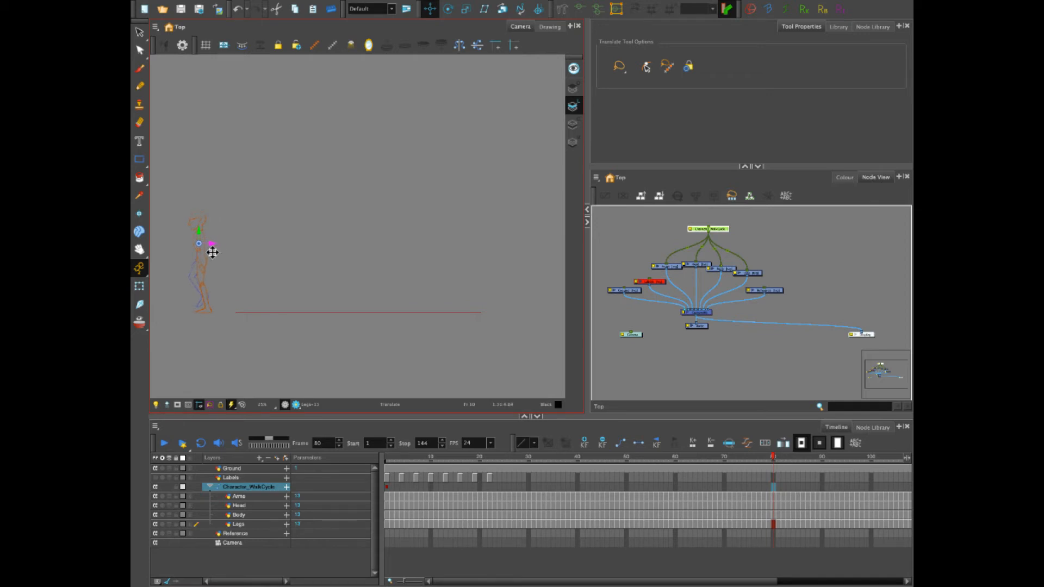
left_click_drag(212, 252, 212, 251)
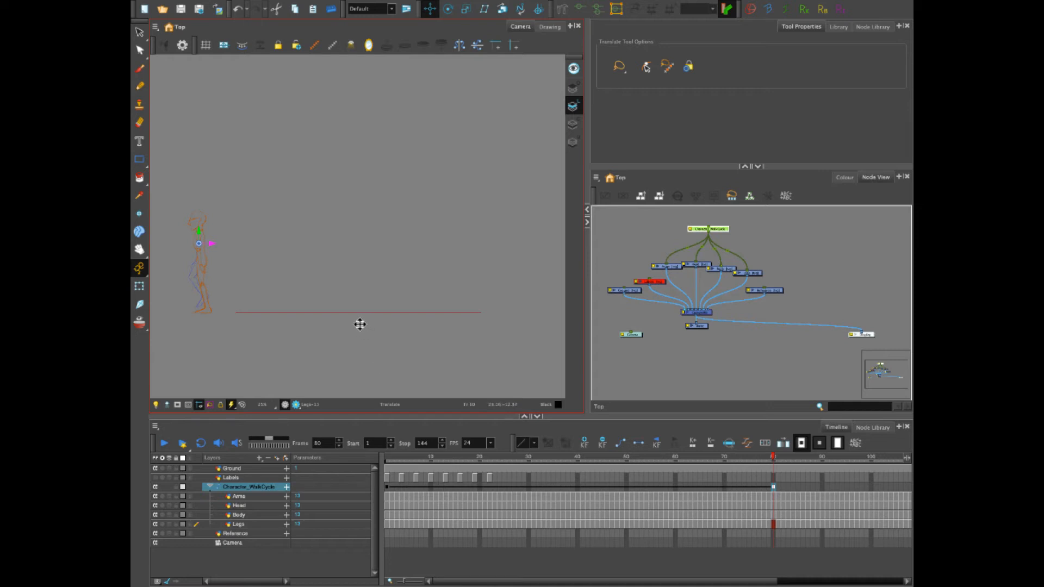
- Play the walk across the scene twice from frame 1 to check the character's speed along the ground
left_click(386, 460)
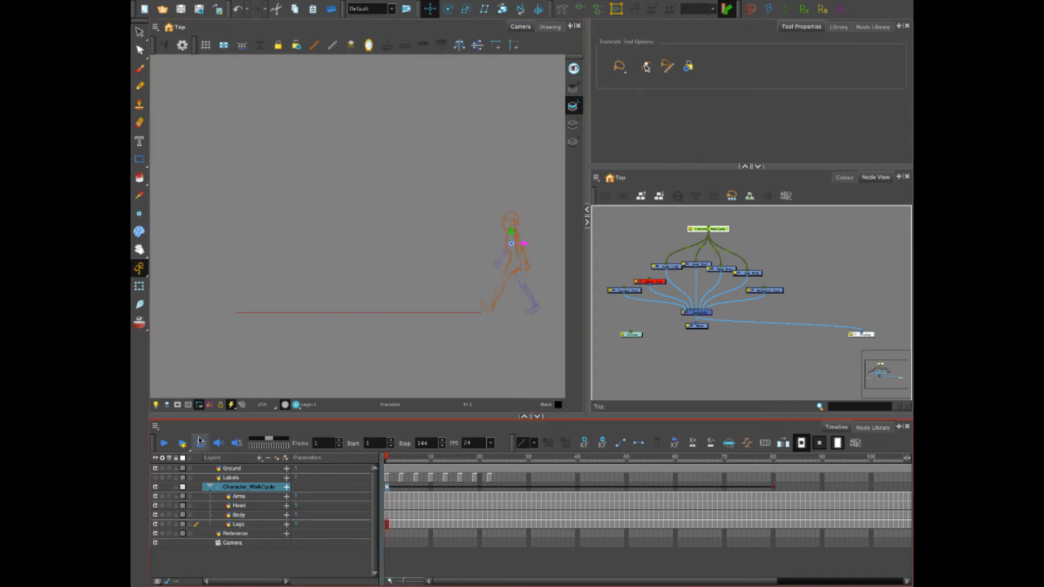
left_click(162, 447)
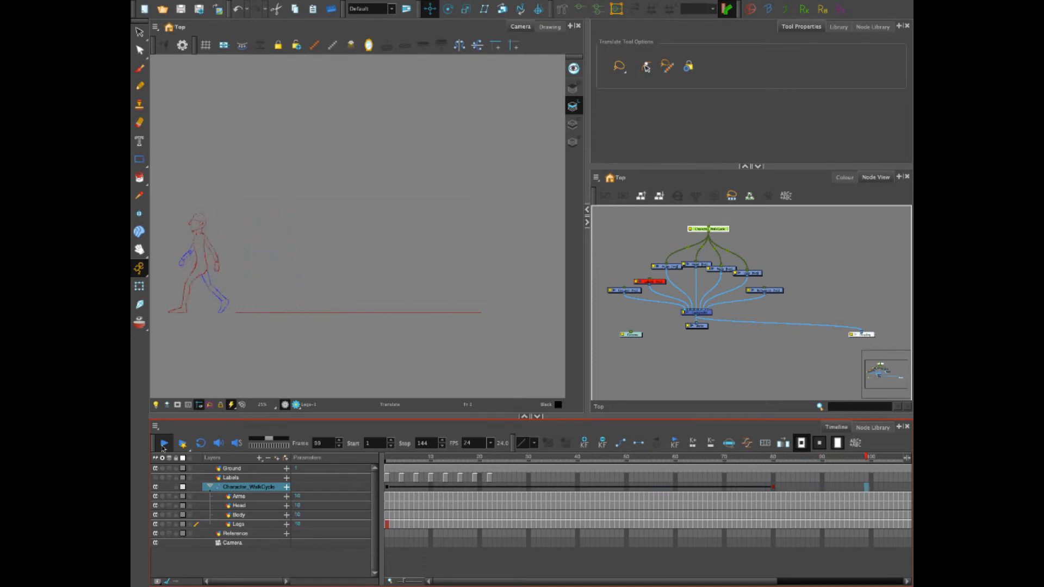
left_click_drag(409, 459, 324, 453)
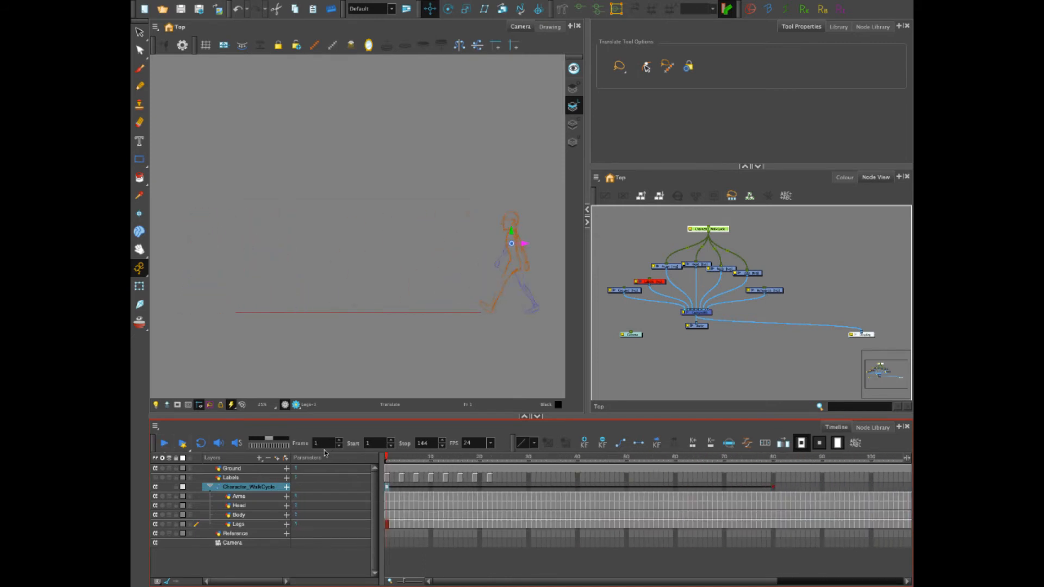
left_click(166, 445)
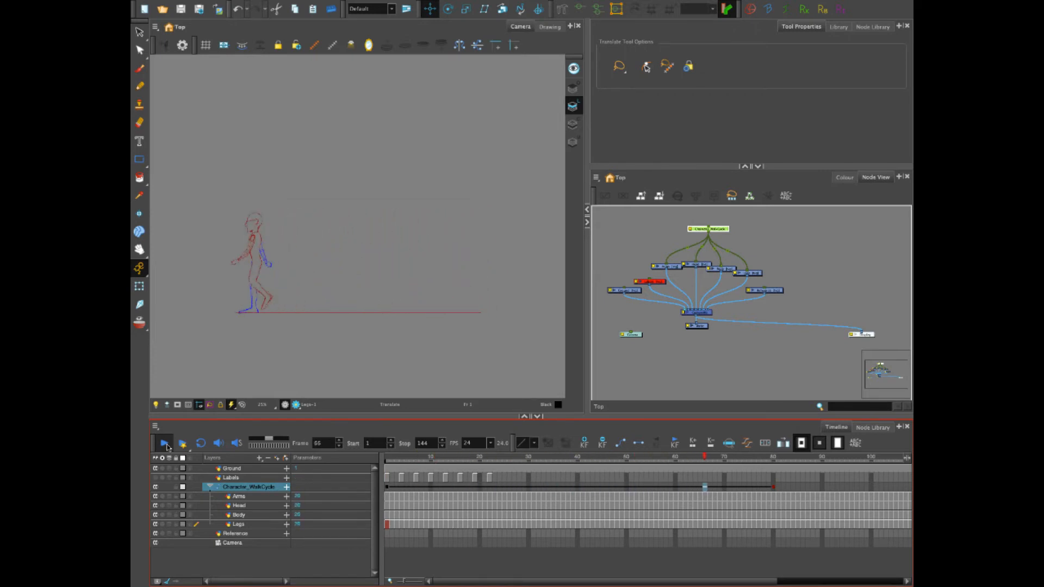
left_click(166, 446)
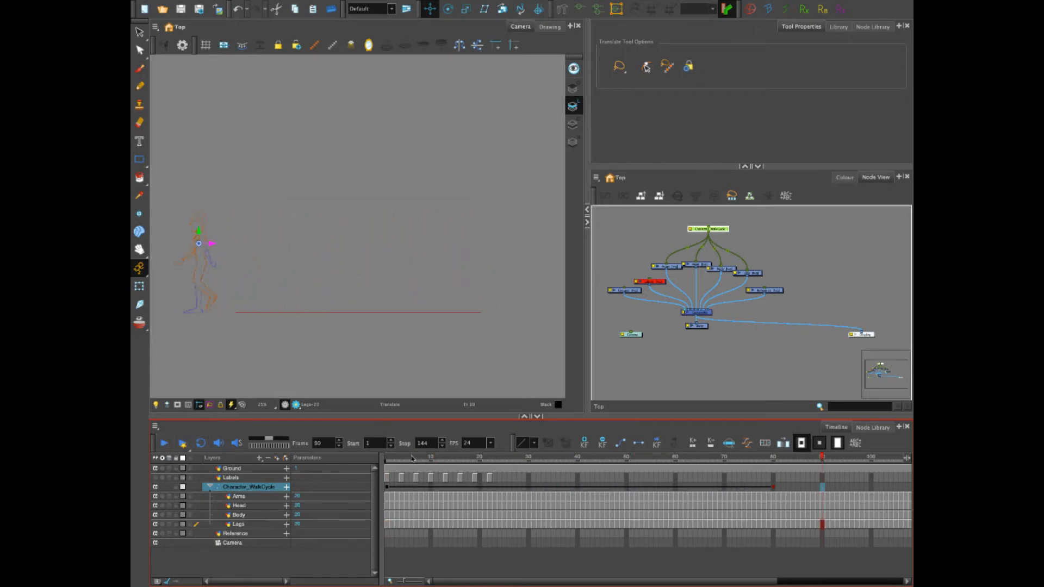
- Try the Character_WalkCycle peg's end keyframe at frame 75, and play the walk from frame 1 to check the foot sliding
left_click_drag(405, 456, 439, 467)
left_click(773, 489)
left_click(387, 456)
left_click(166, 444)
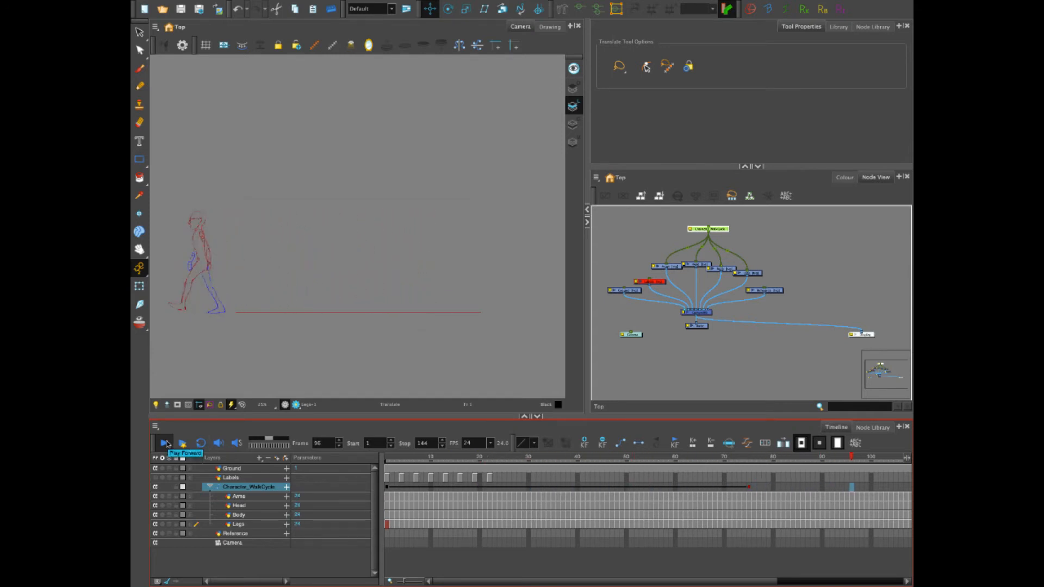
left_click(166, 444)
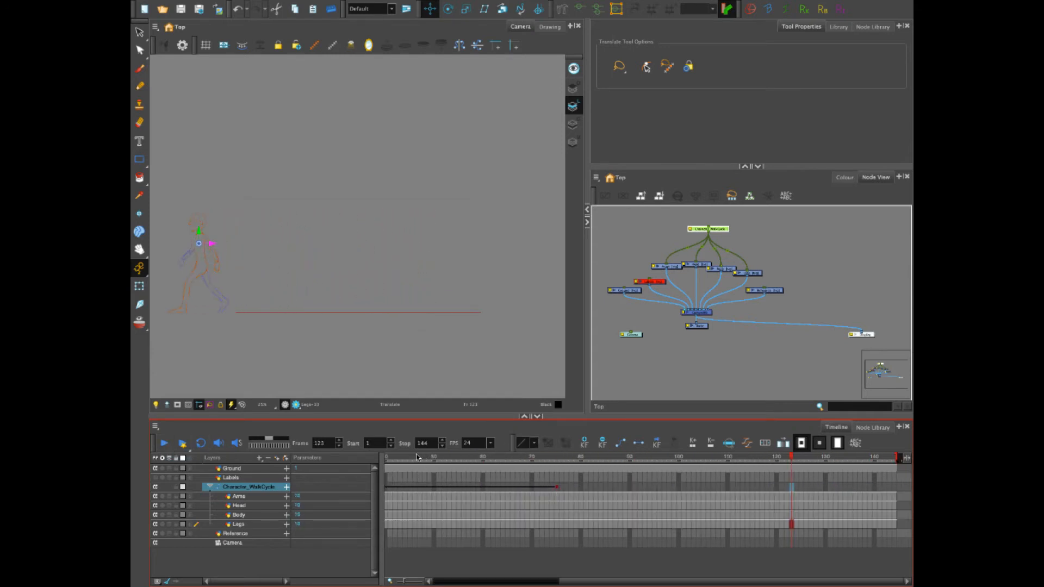
left_click_drag(417, 456, 312, 450)
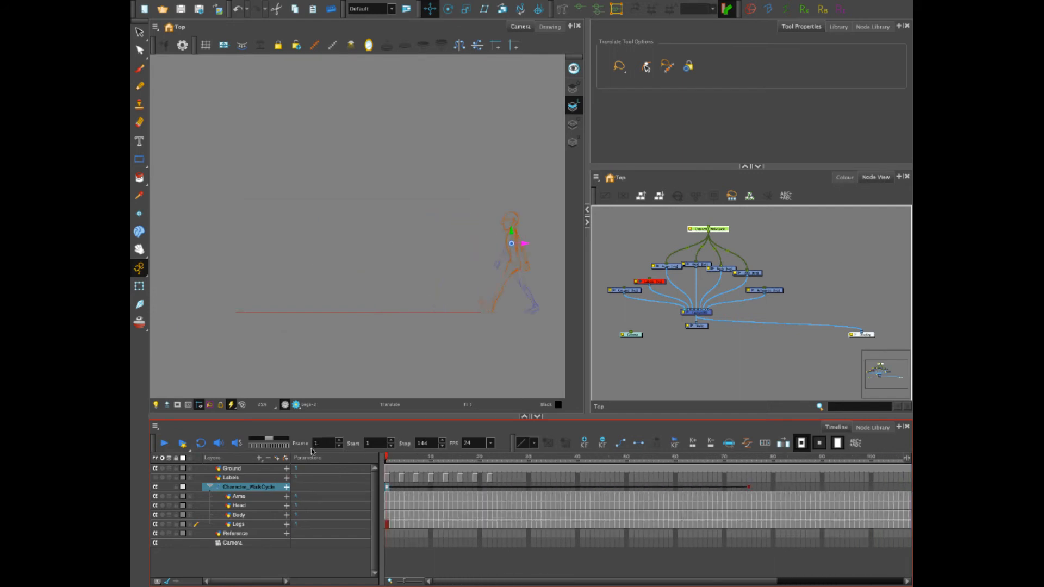
left_click(163, 444)
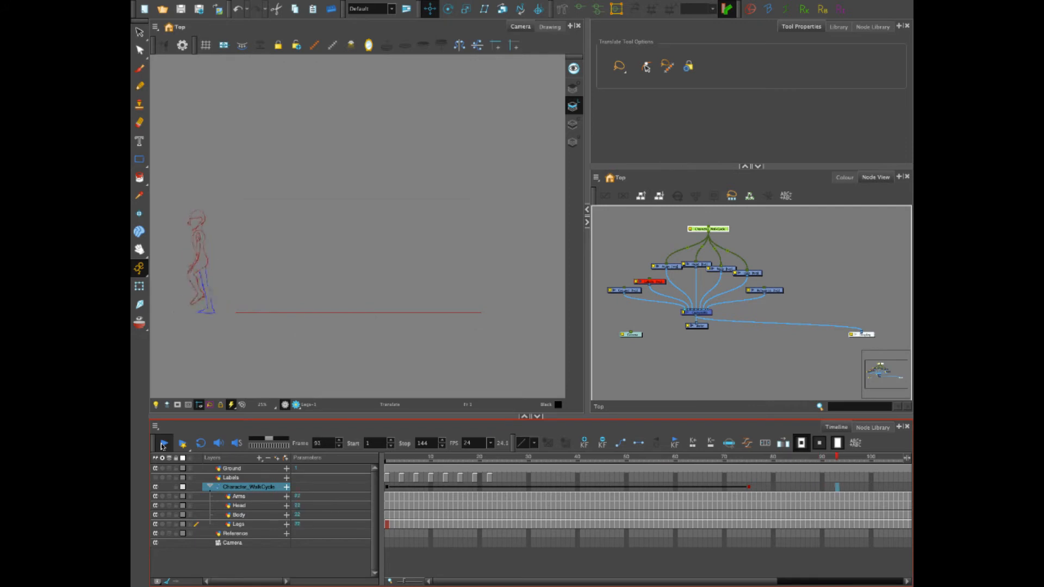
left_click(163, 444)
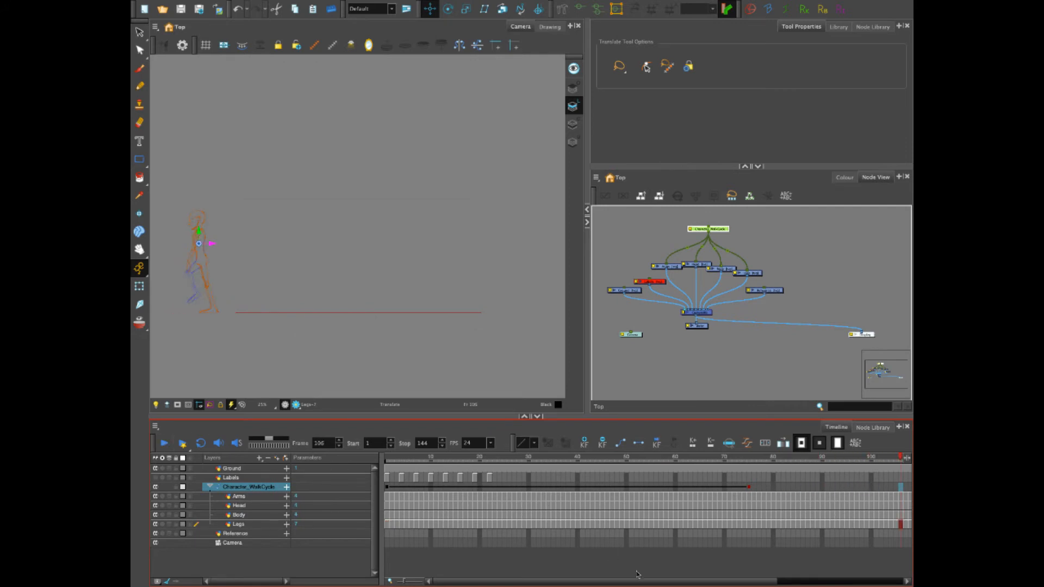
- Shorten the scene to end at frame 80, and move the Character_WalkCycle peg's end keyframe to frame 80
left_click_drag(637, 577, 765, 577)
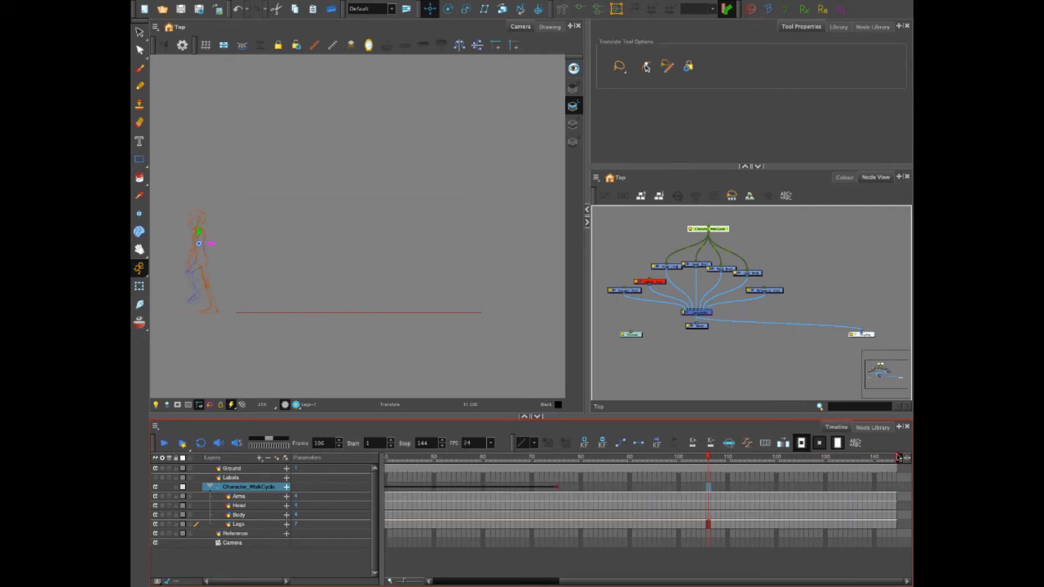
left_click_drag(898, 458, 584, 466)
left_click(556, 487)
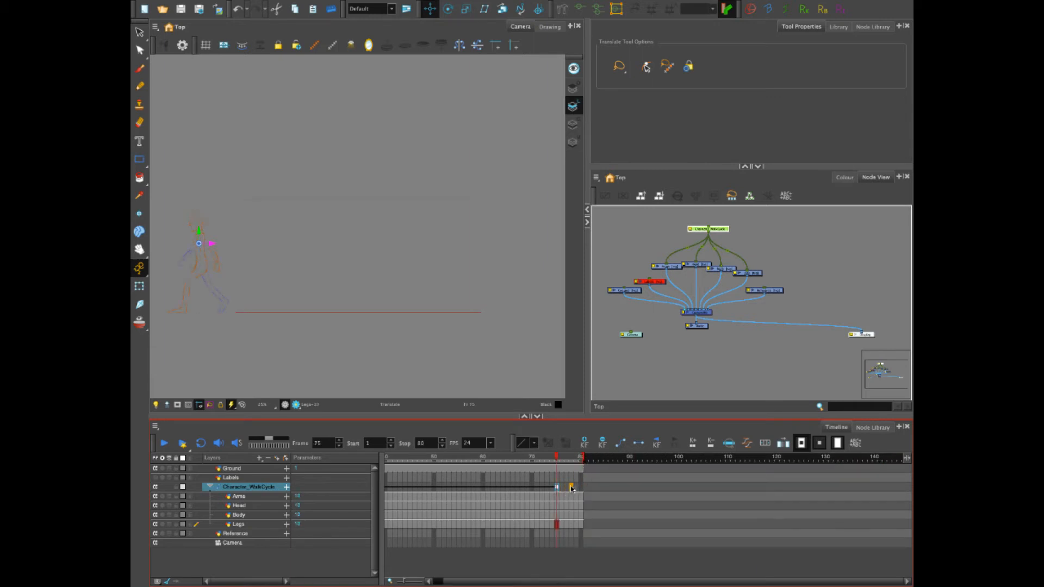
left_click(577, 487)
left_click(159, 444)
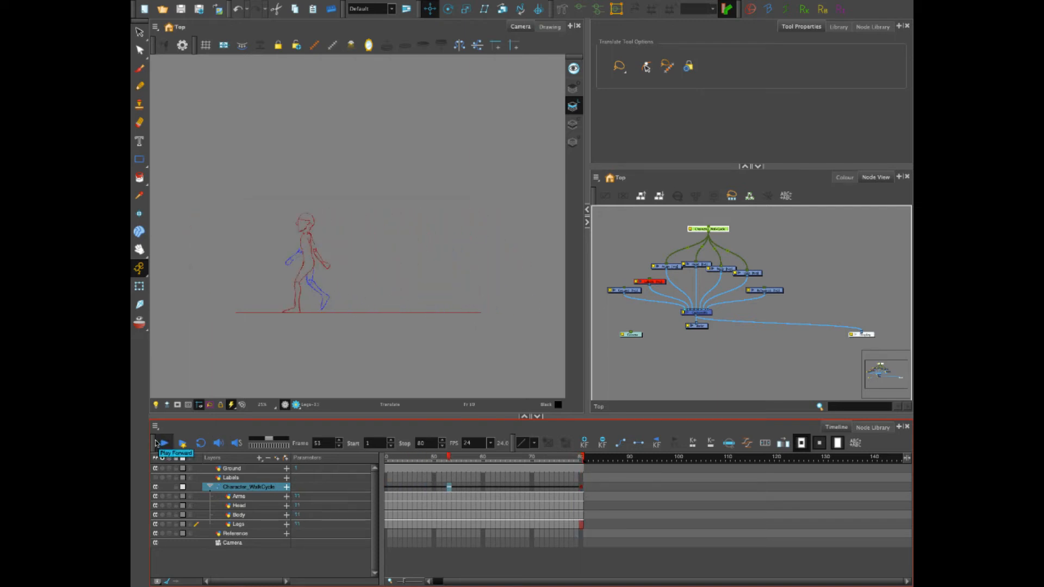
left_click(157, 442)
- Move the Character_WalkCycle peg's end keyframe to frame 78 and play back the walk to check its timing
left_click(581, 488)
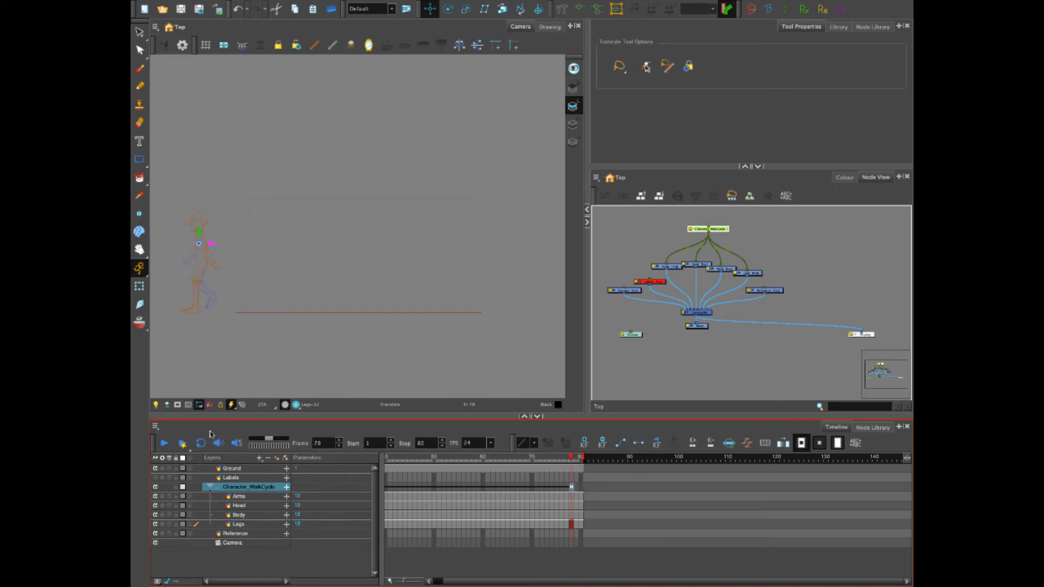
left_click(166, 443)
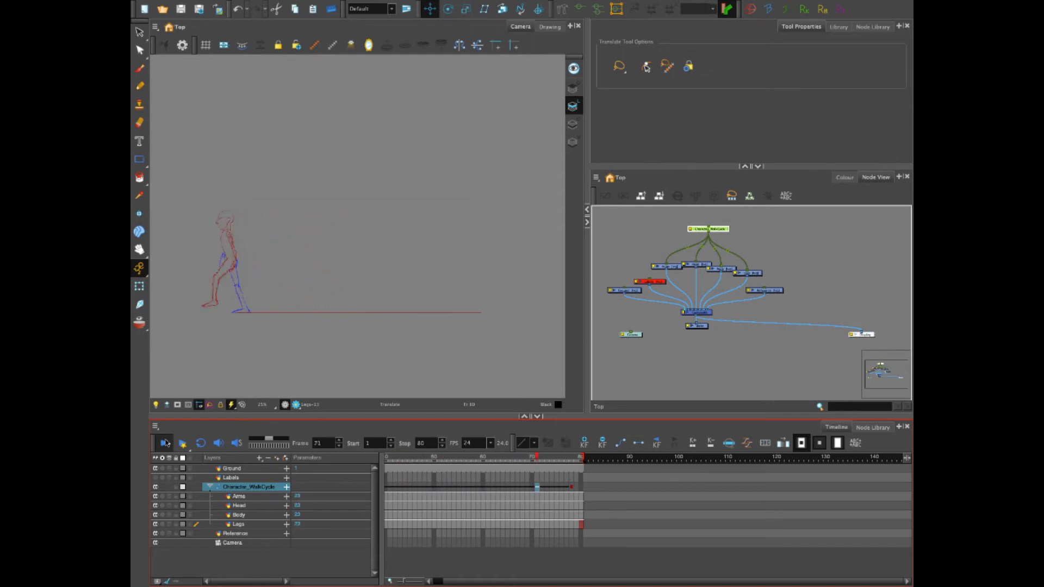
left_click(166, 443)
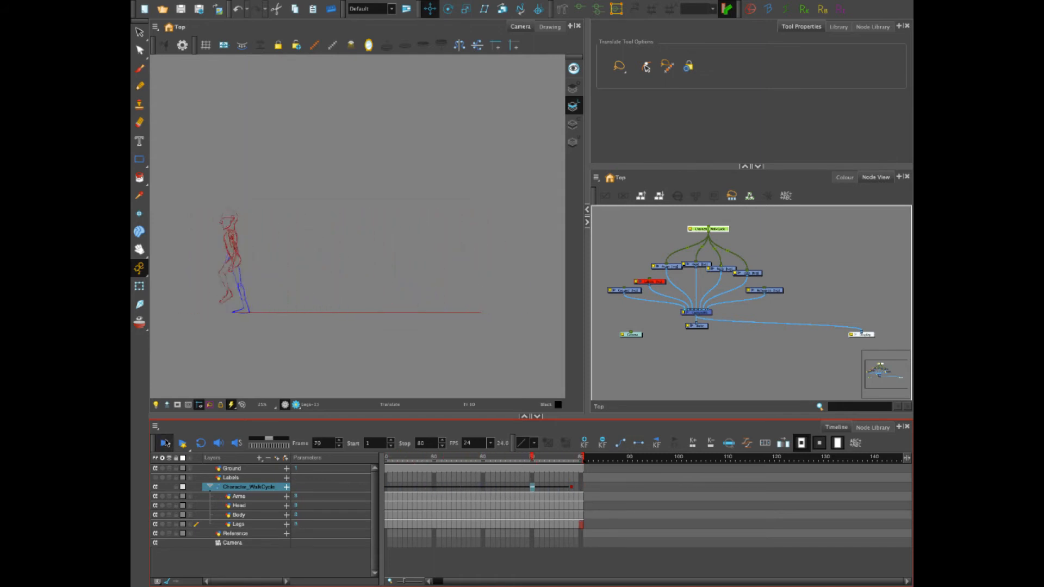
left_click(166, 443)
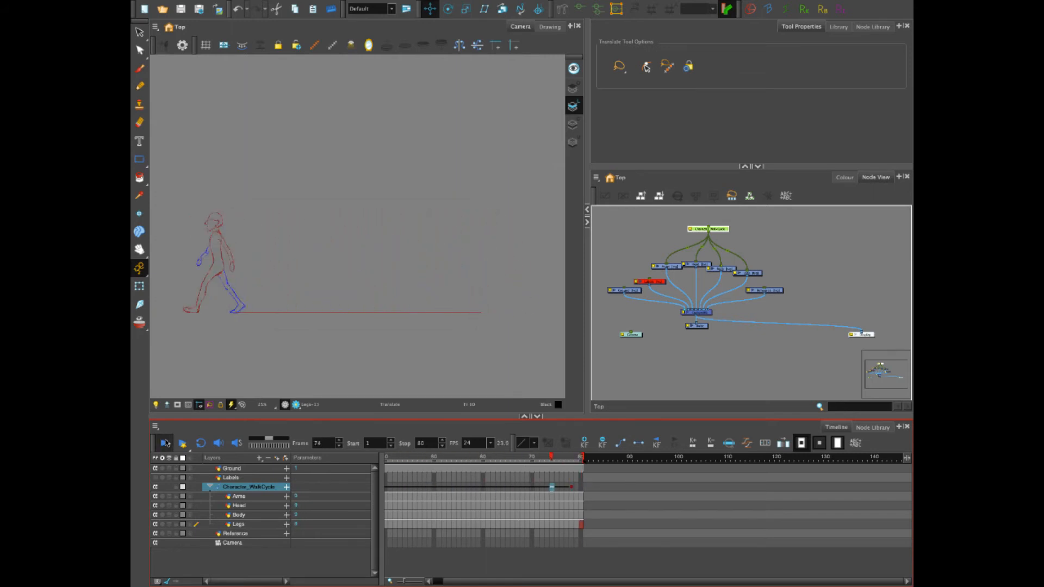
- Try the Character_WalkCycle peg's end keyframe at frame 77 and play the walk to check the foot sliding
left_click(166, 443)
left_click(166, 443)
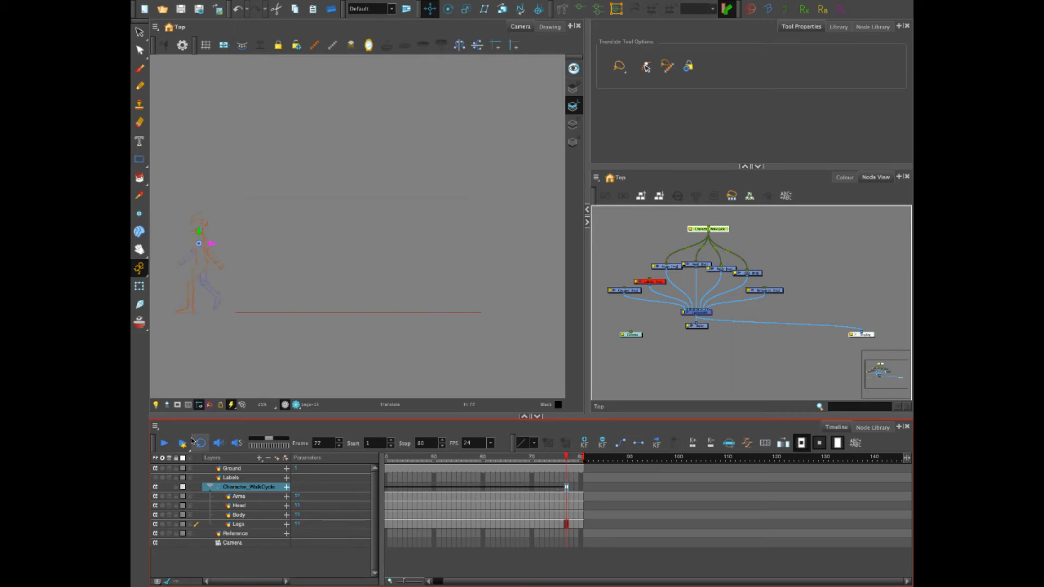
left_click(164, 443)
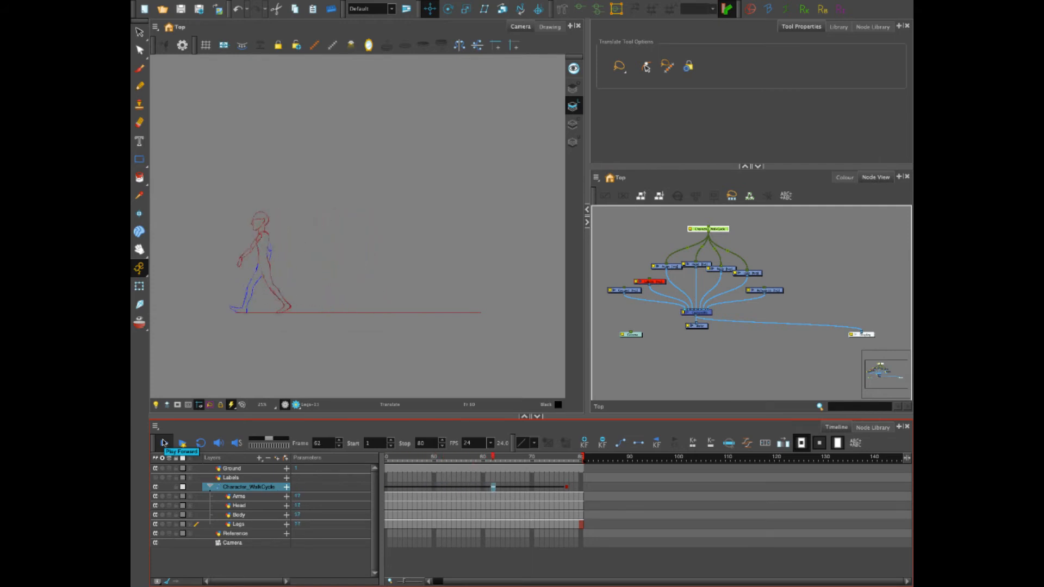
- Try the Character_WalkCycle peg's end keyframe at frame 74 and play back the walk across the scene
left_click(567, 489)
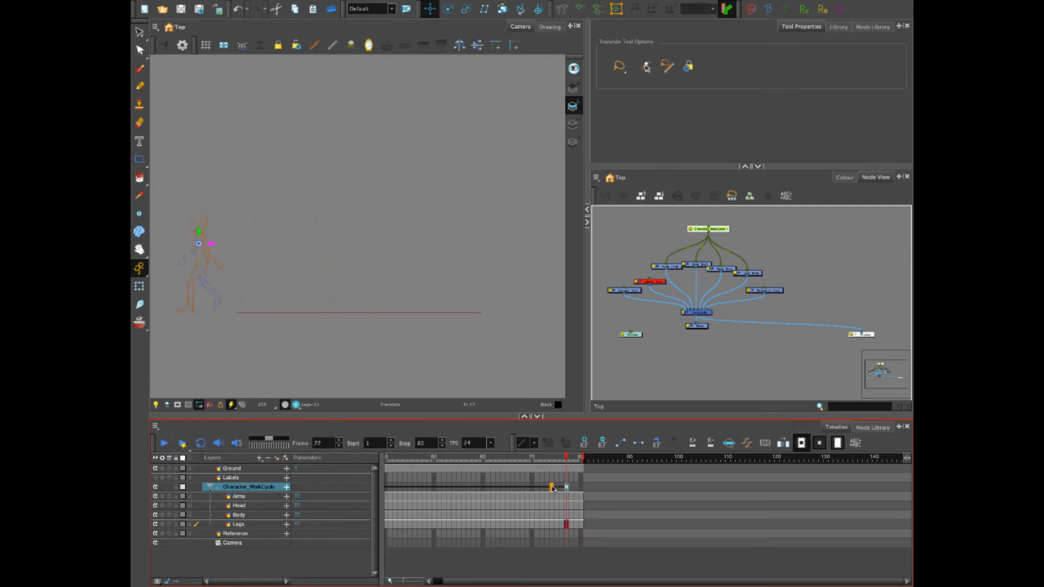
left_click(552, 487)
left_click_drag(566, 454, 586, 456)
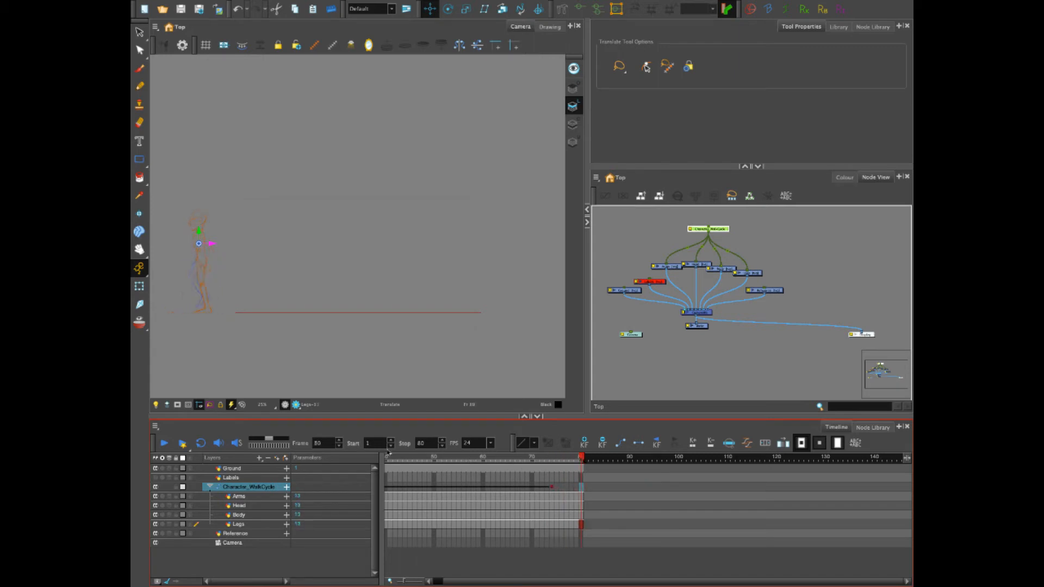
left_click(167, 444)
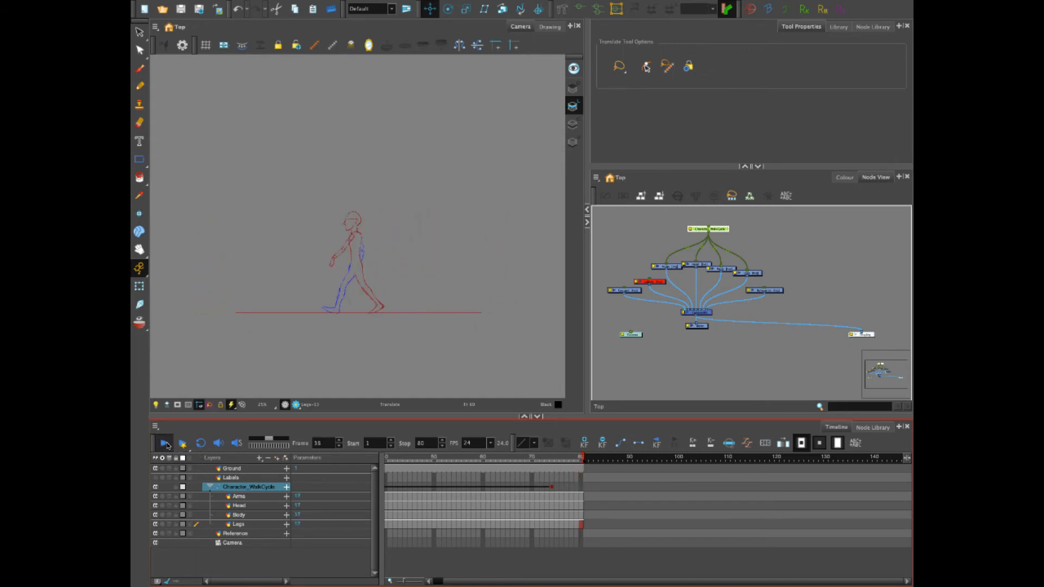
left_click(168, 445)
- Try the Character_WalkCycle peg's end keyframe at frame 71, then play and scrub the walk to check its speed
left_click(551, 489)
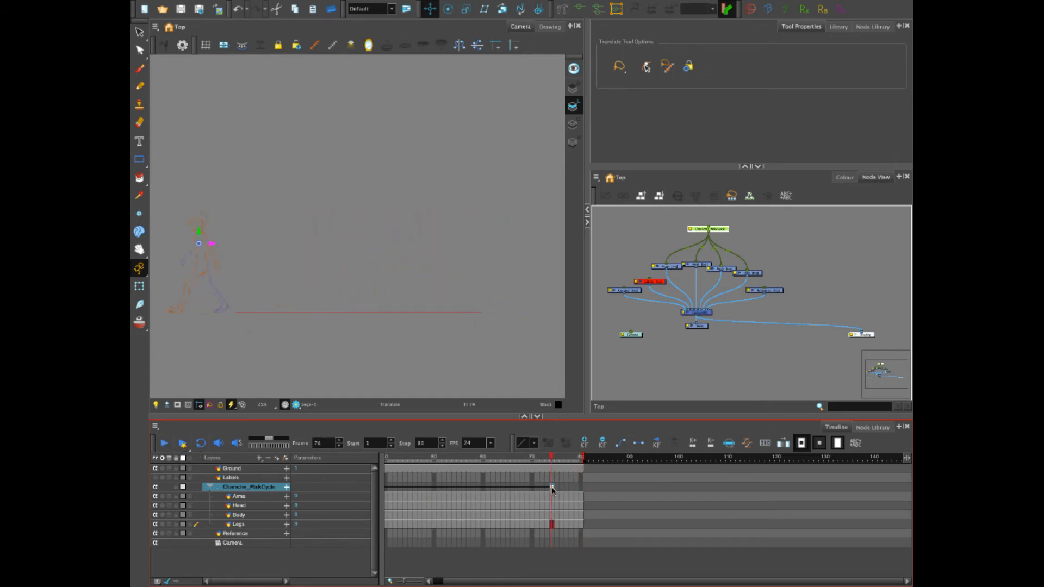
left_click(162, 445)
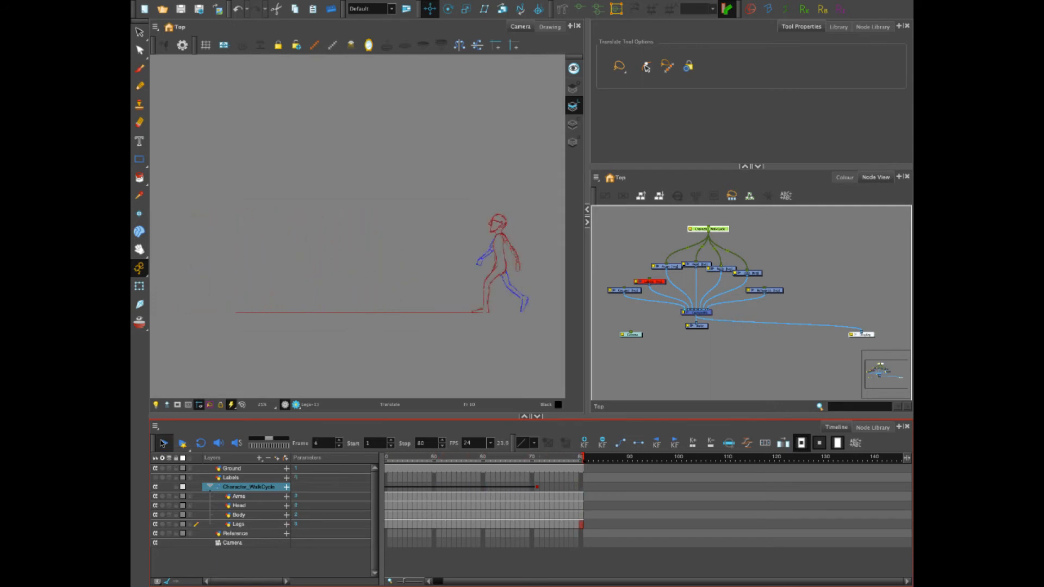
left_click(163, 443)
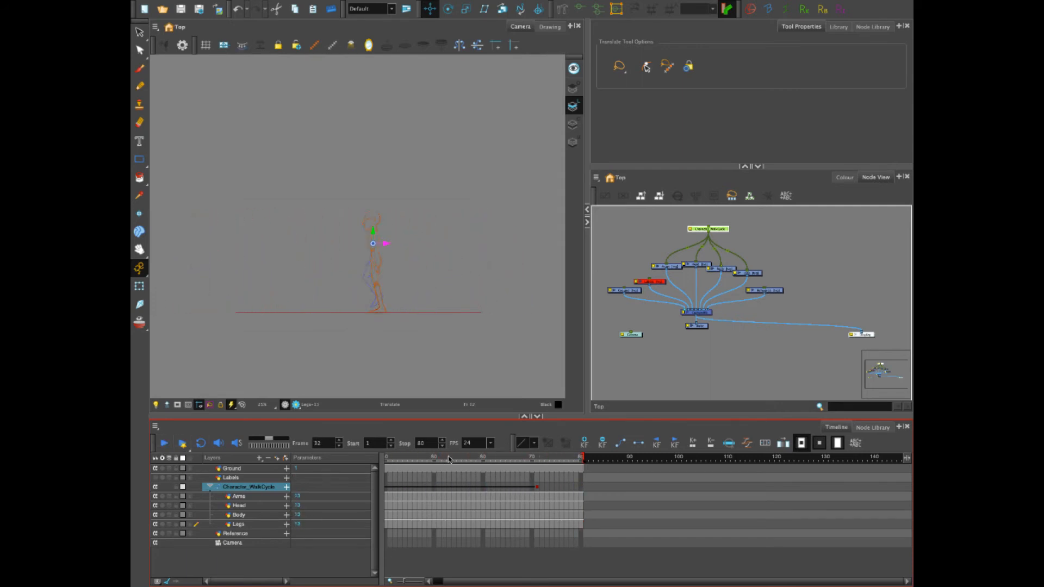
mouse_move(439, 460)
left_mouse_down()
mouse_move(532, 461)
mouse_move(394, 459)
mouse_move(352, 447)
mouse_move(461, 469)
mouse_move(377, 457)
left_mouse_up()
- Move the Character_WalkCycle peg's end keyframe to frame 80 and scrub to frame 30 to inspect the foot contact
left_click(730, 486)
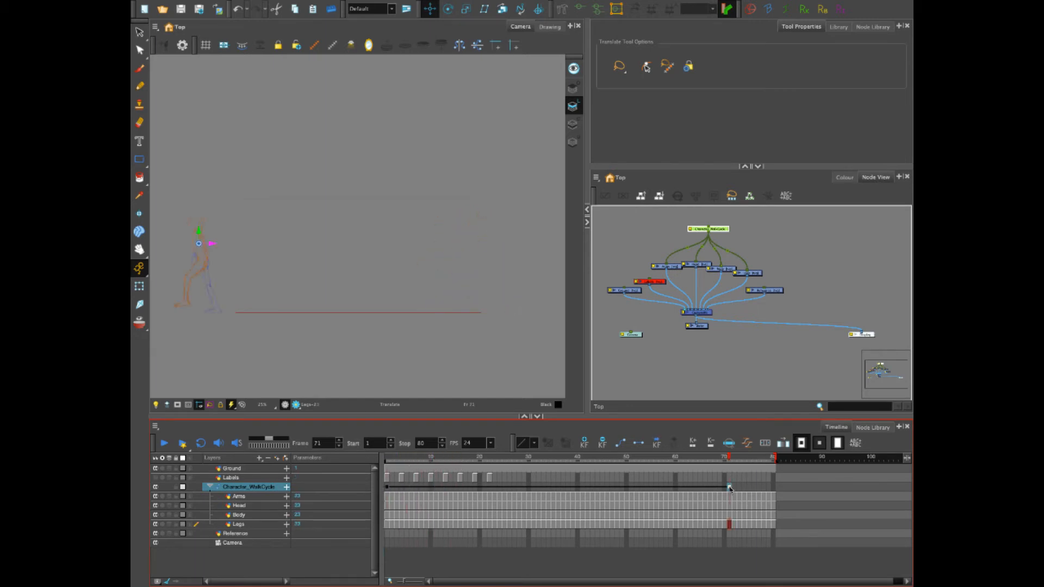
left_click(772, 487)
left_click_drag(408, 460, 535, 487)
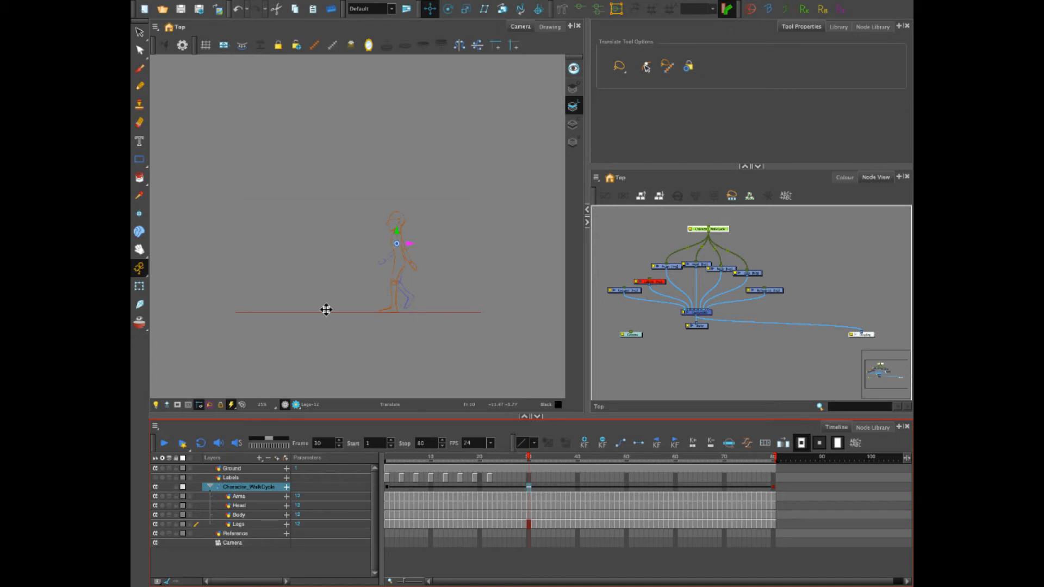
- Select the planted lower leg and foot strokes on the Legs layer at frame 30, and turn on onion skin
scroll(371, 306, "up", 4)
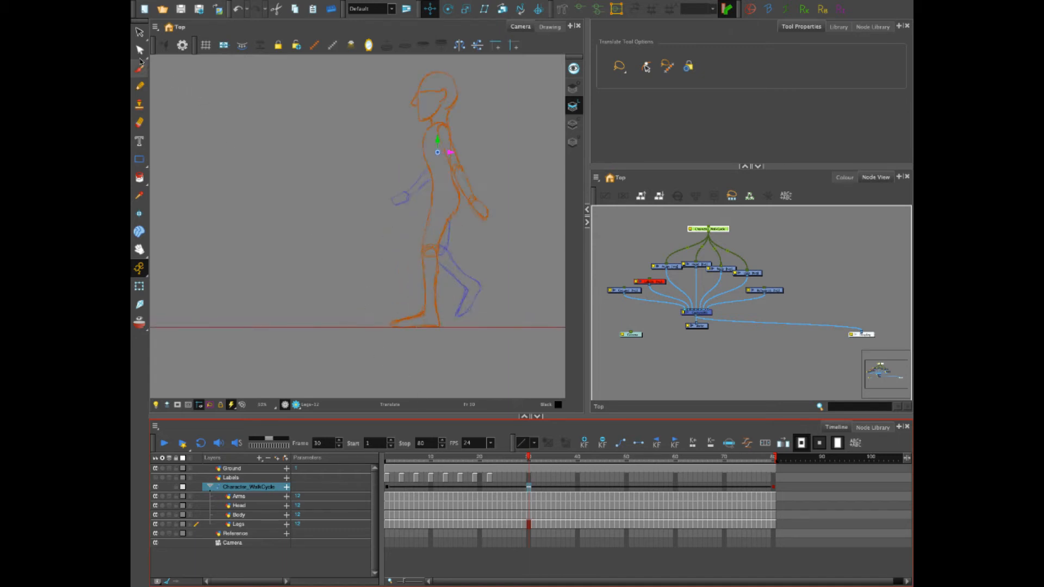
left_click(139, 49)
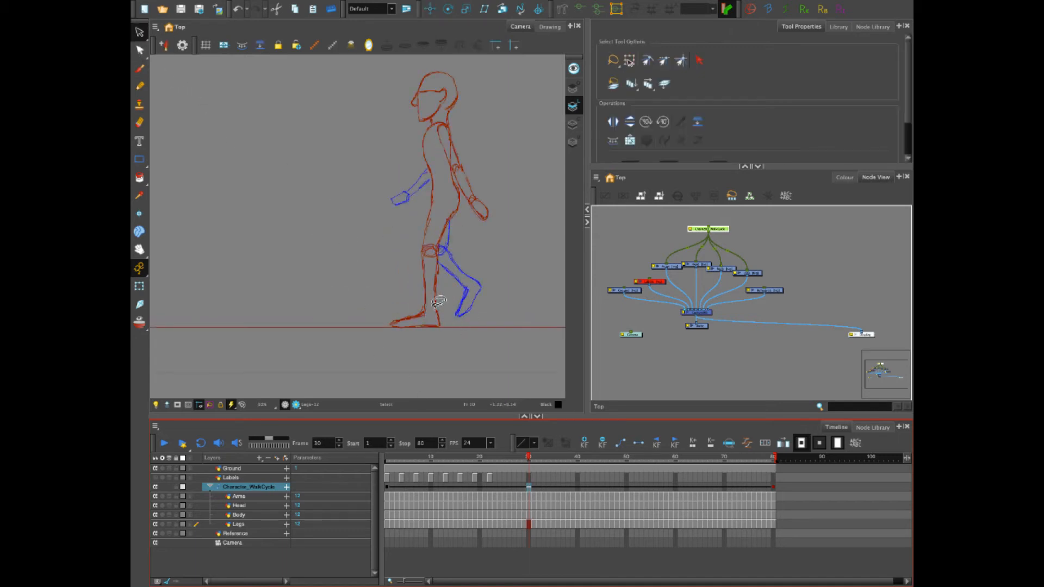
left_click(247, 518)
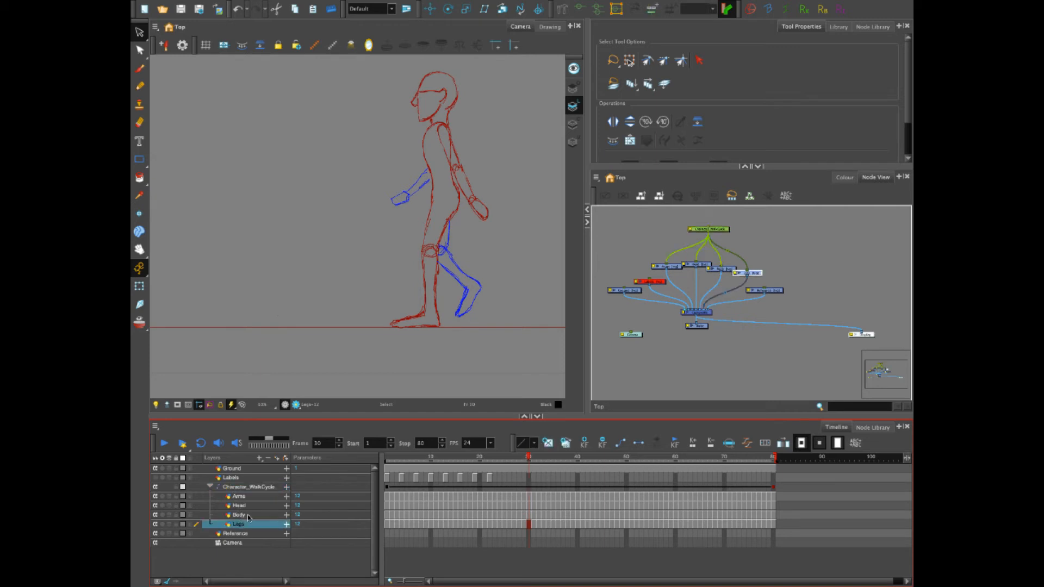
left_click_drag(429, 327, 433, 327)
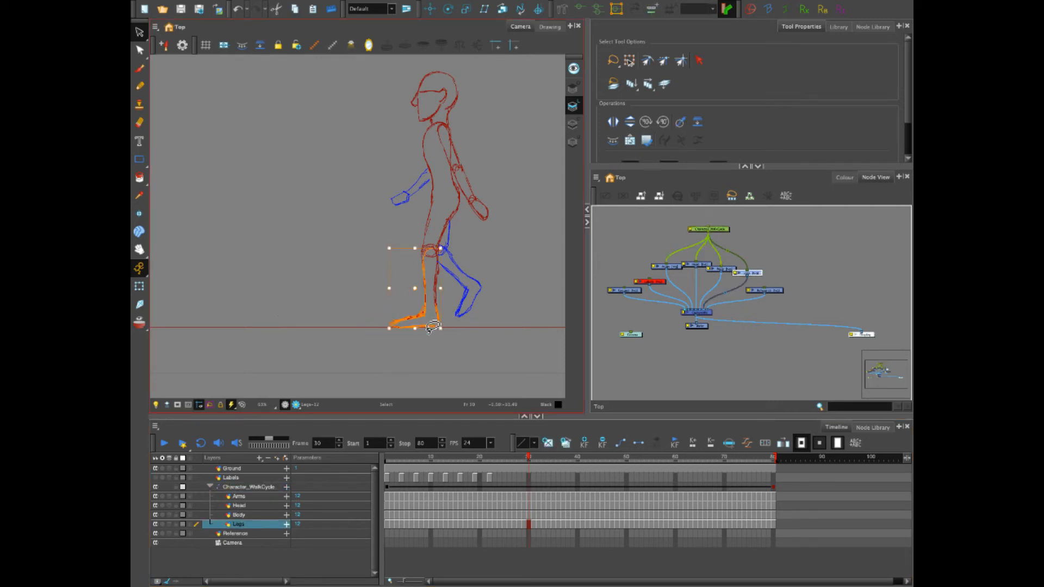
left_click(140, 326)
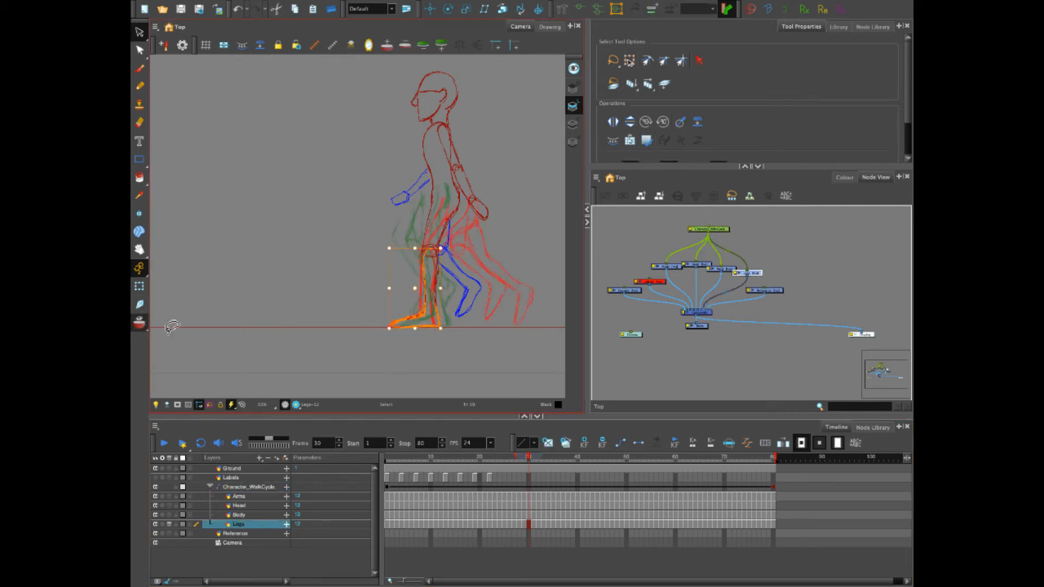
- Scrub through frames 27 to 31 to compare the planted foot's position against the selected strokes
left_click_drag(515, 460, 525, 461)
left_click(522, 458)
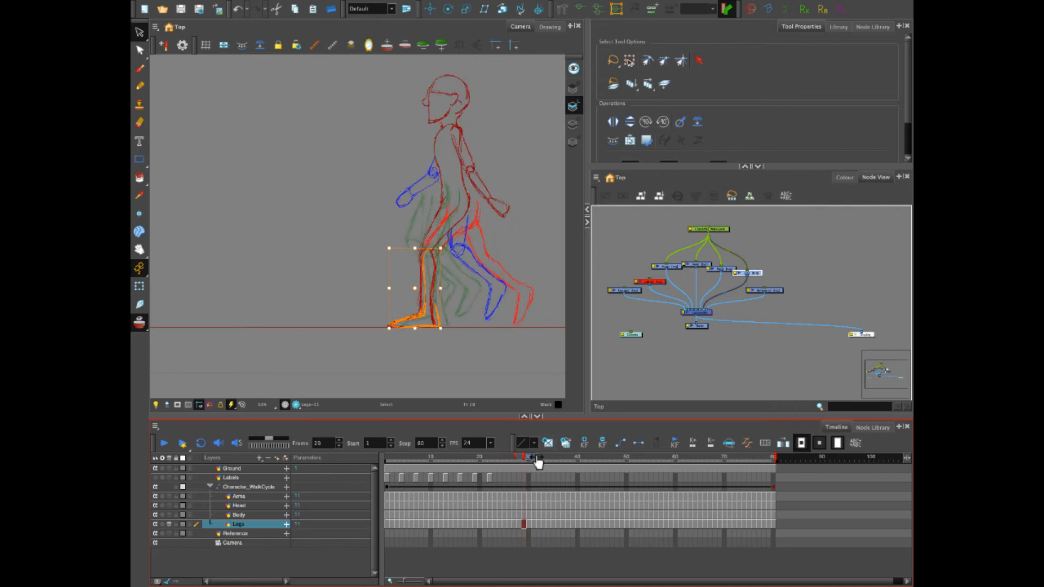
left_click_drag(536, 457, 531, 457)
left_click(519, 458)
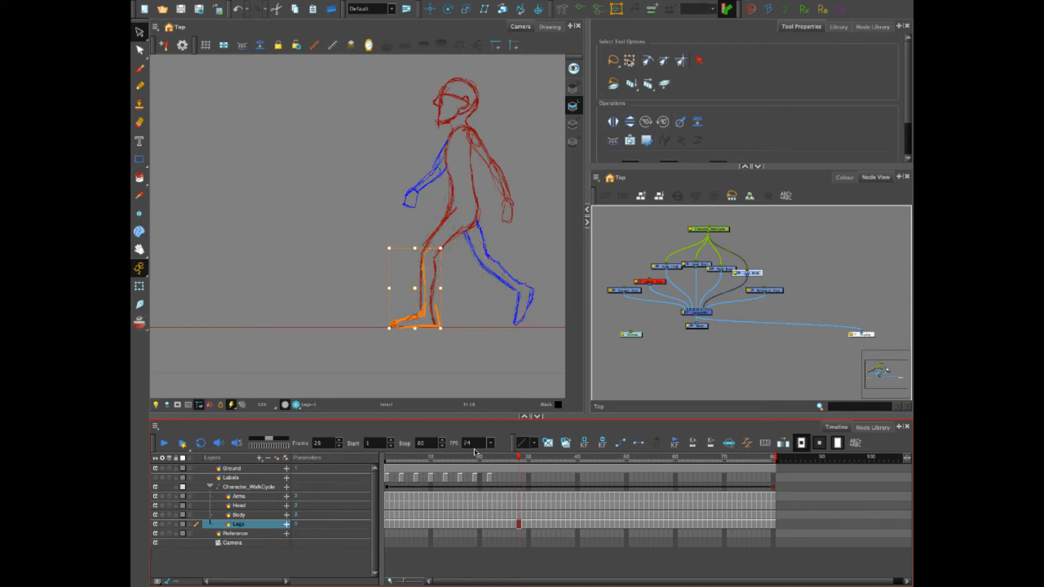
scroll(396, 327, "up", 3)
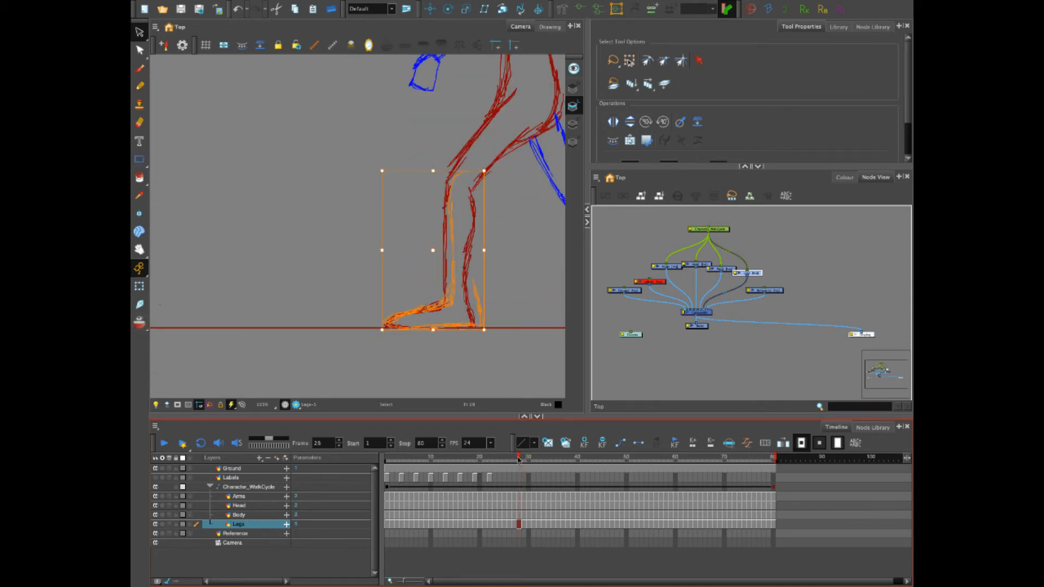
left_click(514, 458)
left_click_drag(514, 457, 517, 459)
mouse_move(516, 461)
left_mouse_down()
mouse_move(499, 460)
mouse_move(520, 459)
left_mouse_up()
- Redraw the planted foot's heel on frame 28 with the Red brush colour, using onion skin as a guide
key("alt+b")
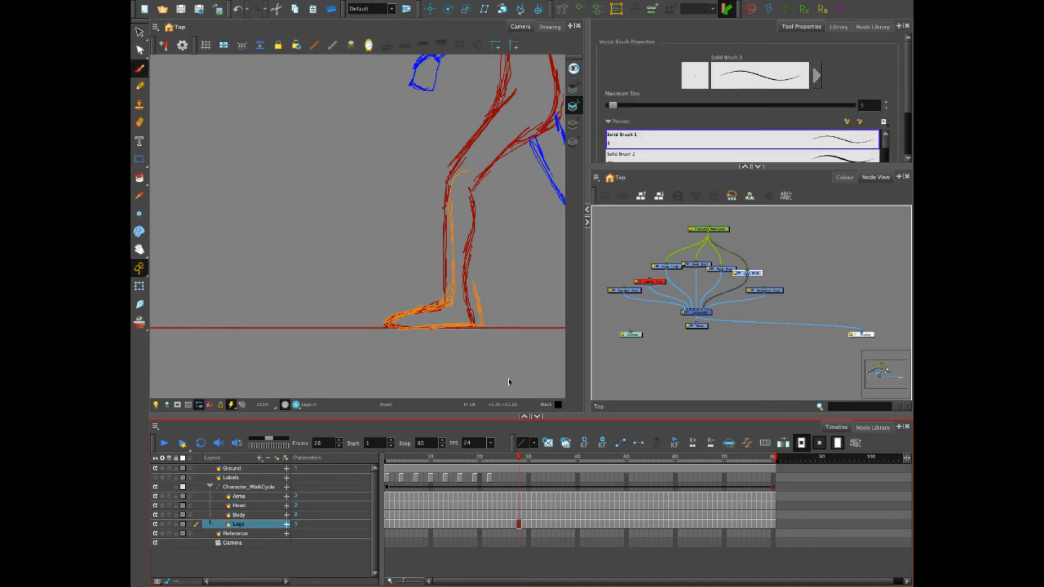
left_click_drag(471, 295, 479, 320)
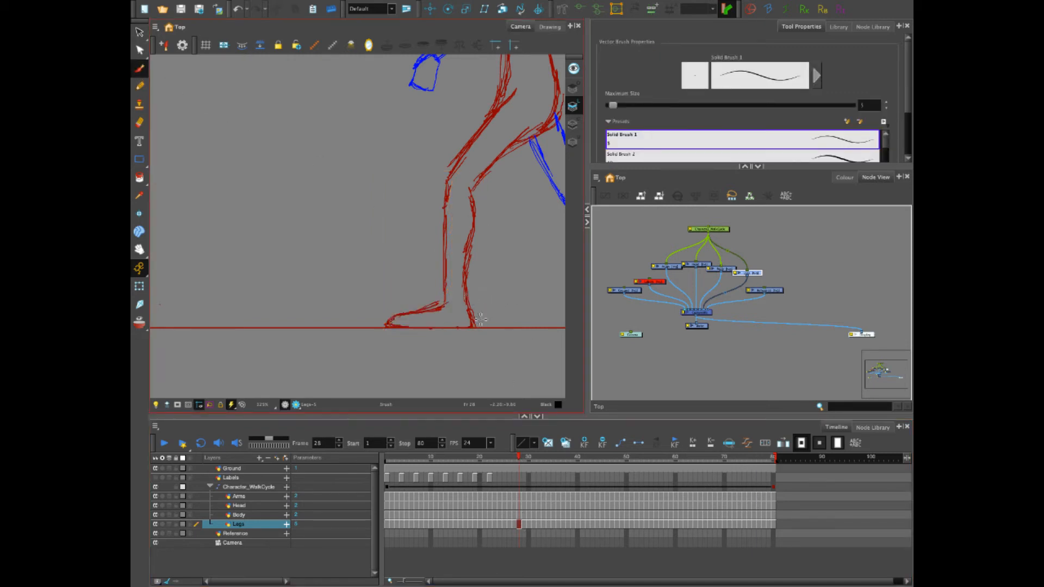
left_click(844, 177)
left_click(613, 341)
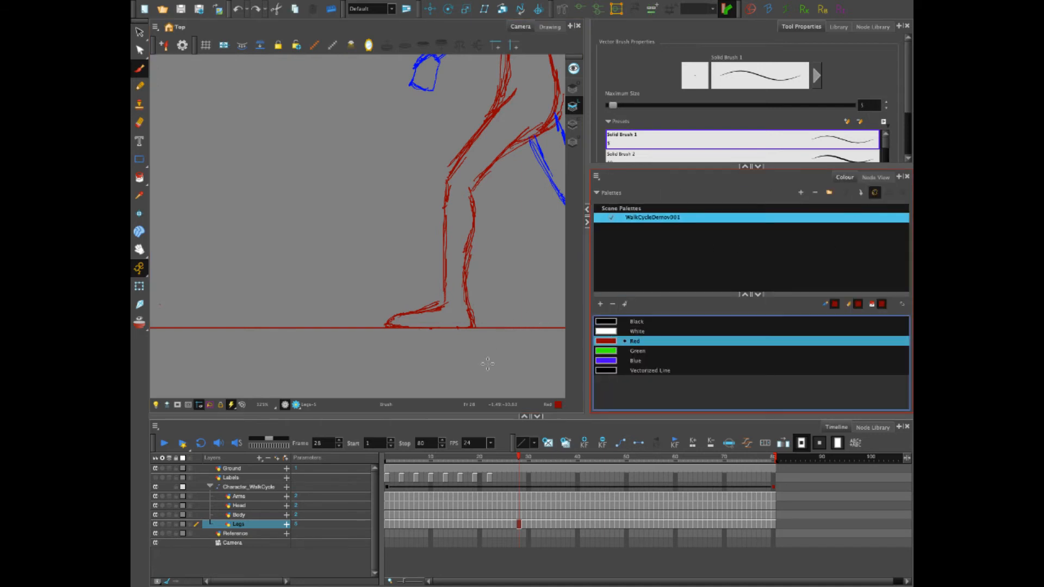
key("alt+o")
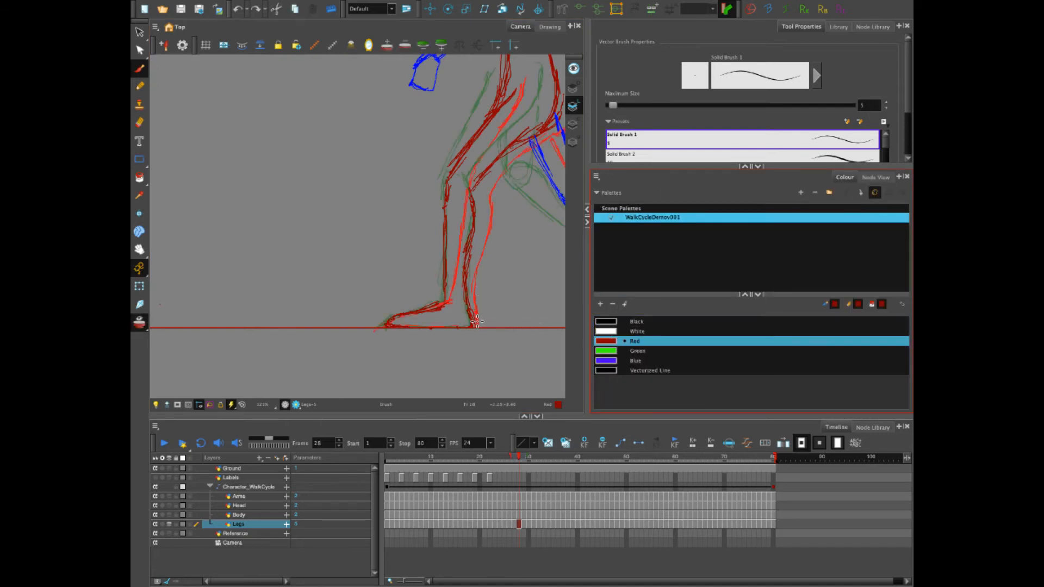
left_click_drag(473, 302, 477, 325)
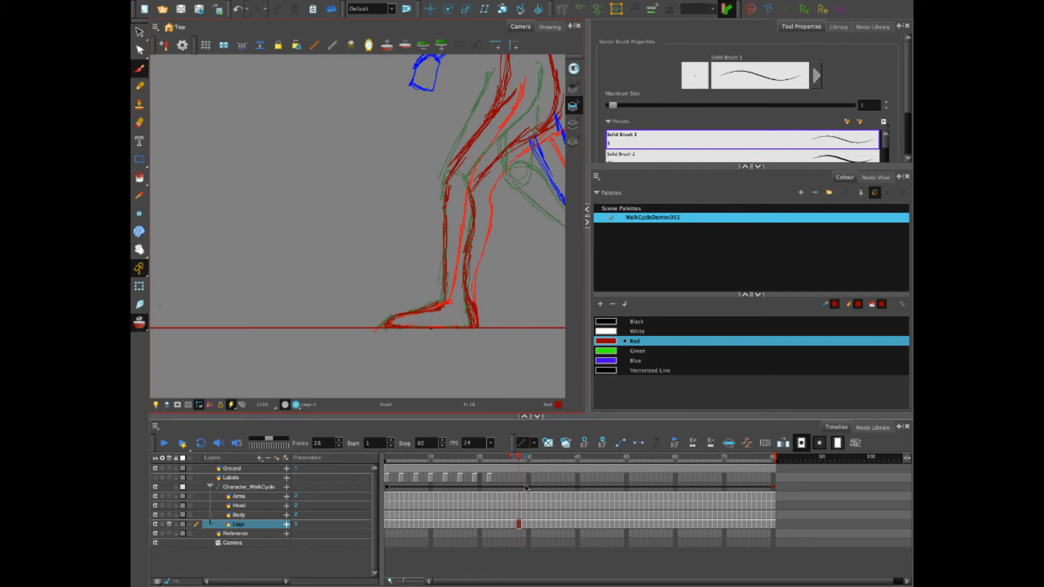
- Select the planted foot's strokes on frame 30 and nudge them slightly left to line up with the onion skin
left_click_drag(520, 459, 528, 459)
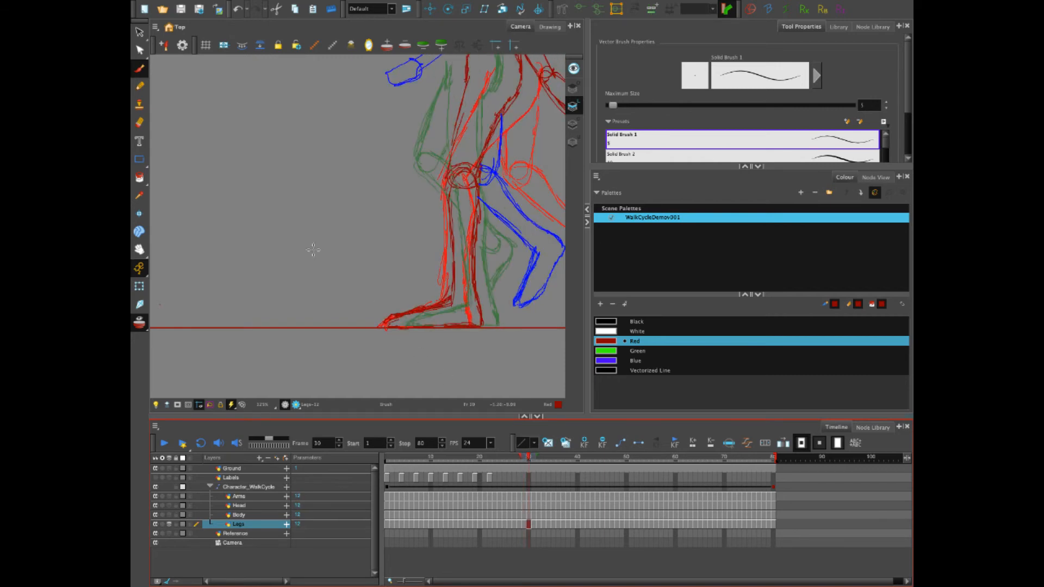
left_click(139, 31)
mouse_move(487, 311)
left_mouse_down()
mouse_move(431, 333)
mouse_move(499, 343)
left_mouse_up()
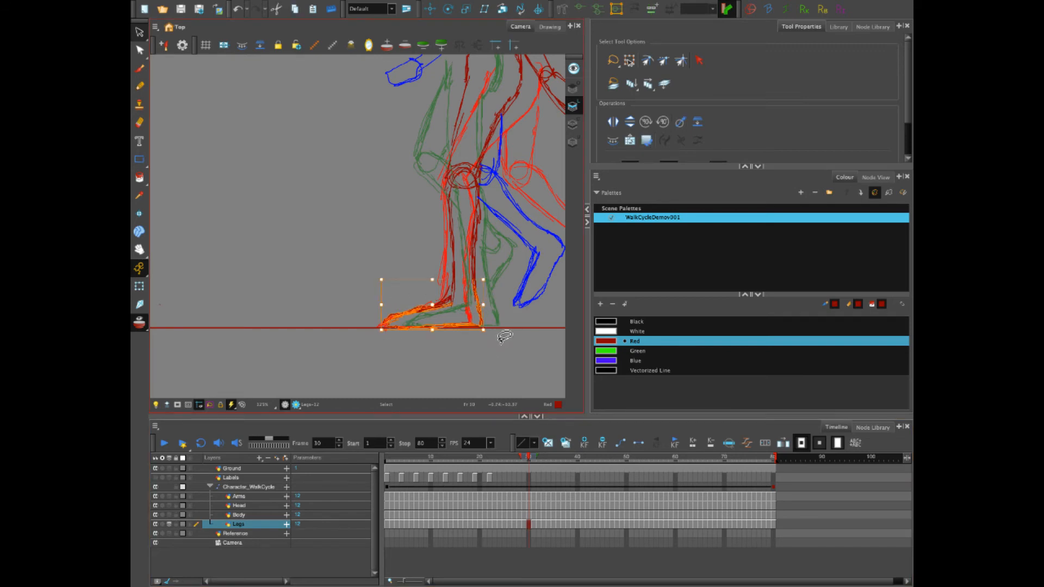
key("Left")
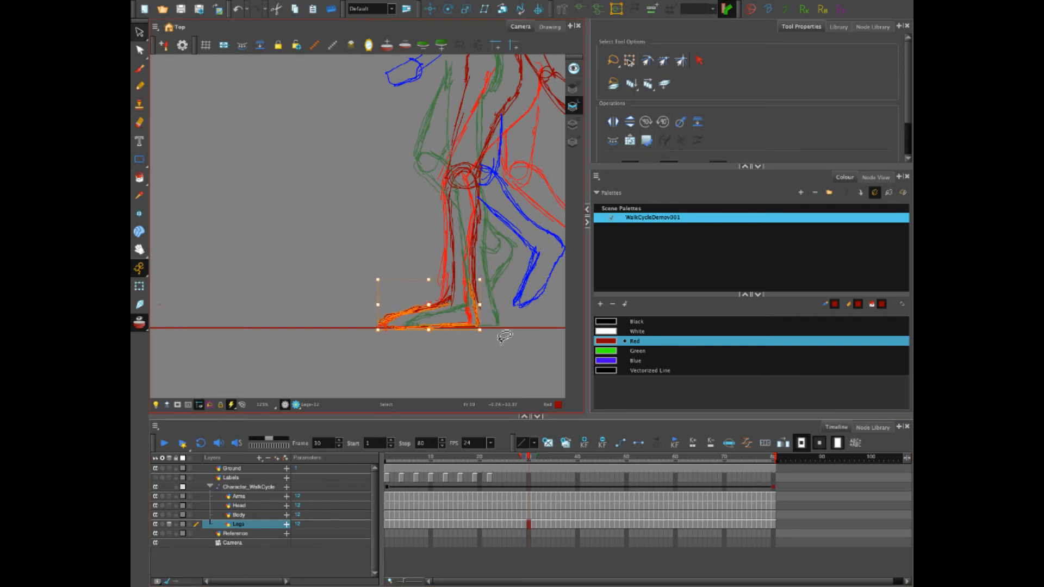
- Move the planted foot's strokes on frame 31 left onto the previous frame's onion-skinned foot
left_click(534, 525)
left_click(513, 340)
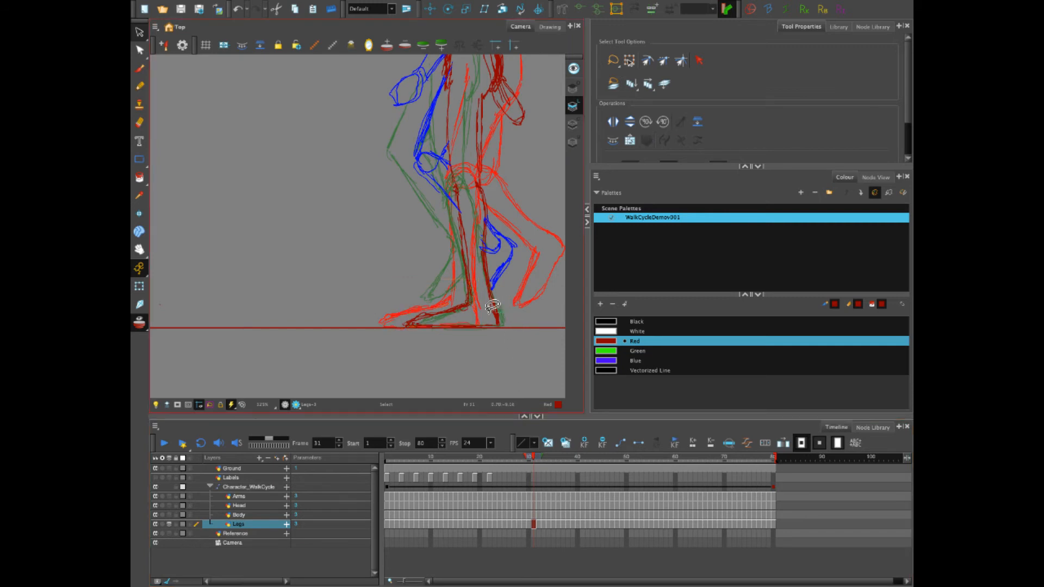
left_click(483, 328)
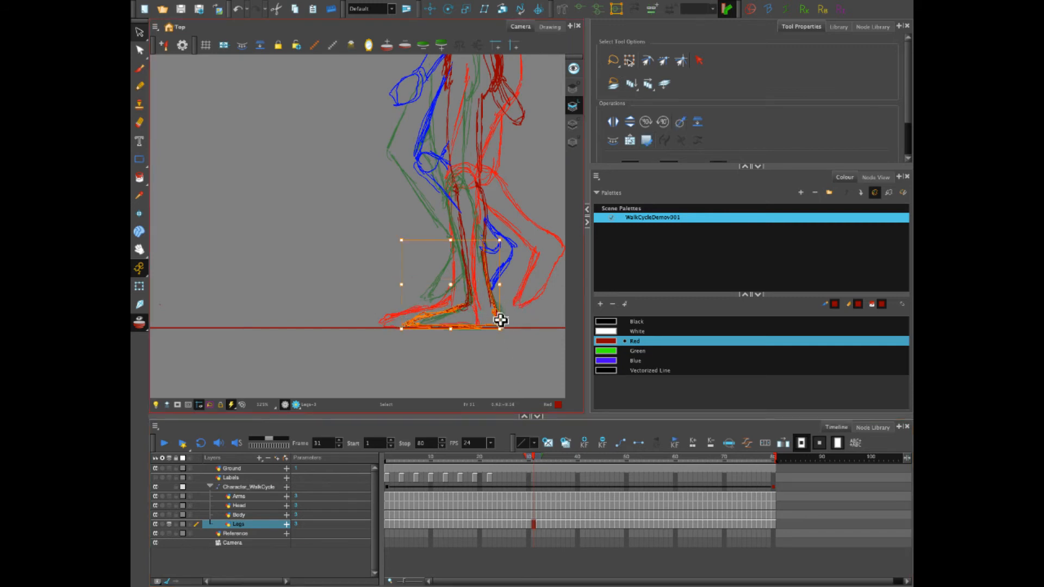
left_click_drag(496, 319, 478, 319)
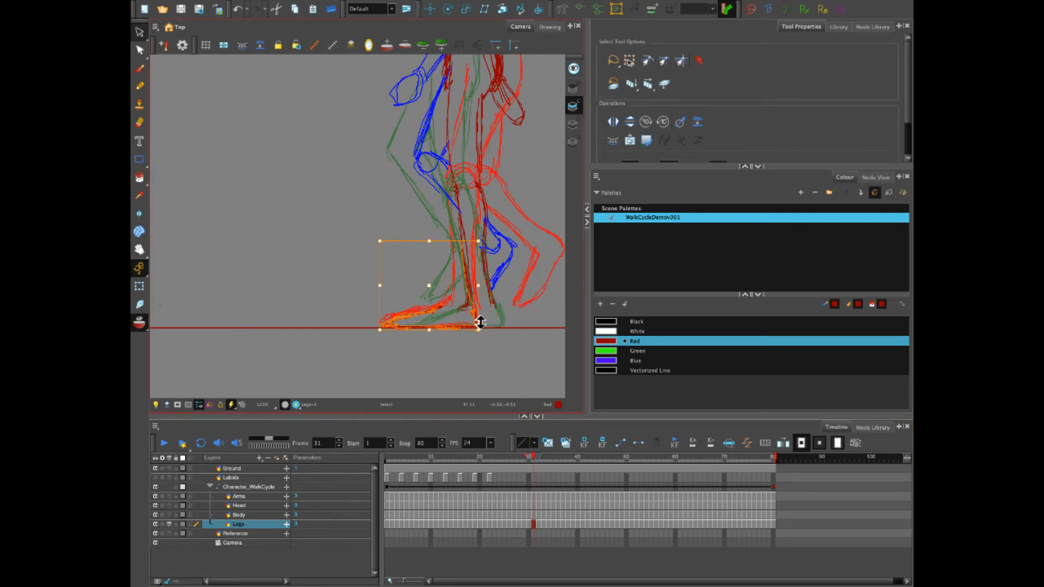
- Erase the leftover ankle lines on frame 31, and check the planted foot against the onion skin on frame 30
key("alt+e")
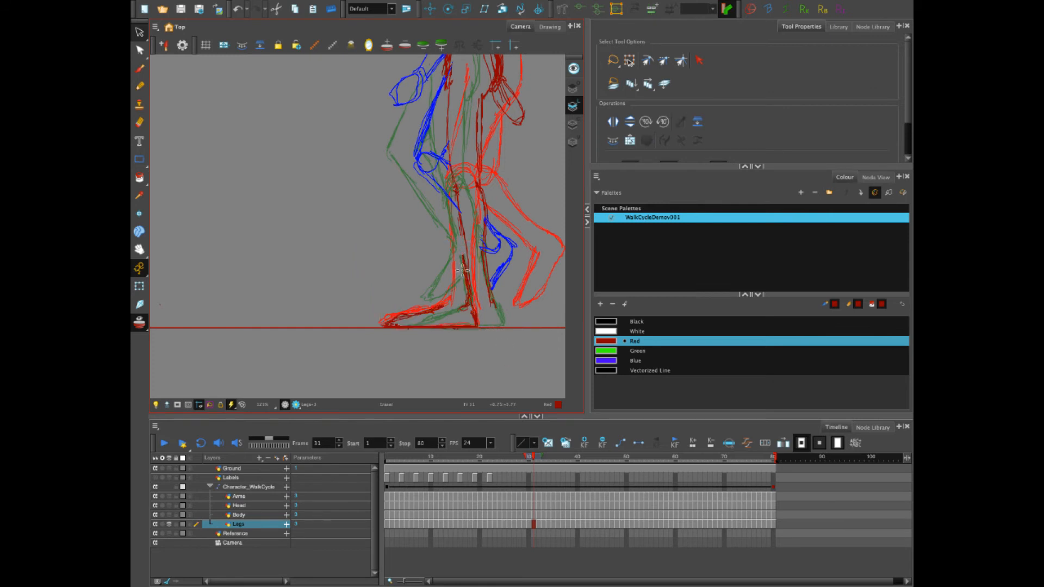
left_click_drag(462, 289, 472, 313)
left_click(529, 455)
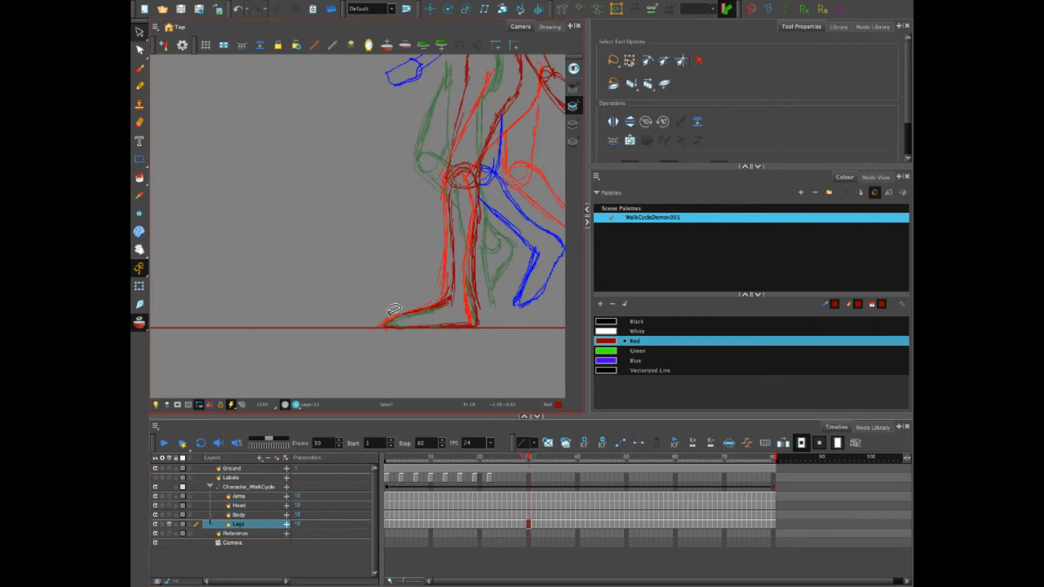
left_click(139, 68)
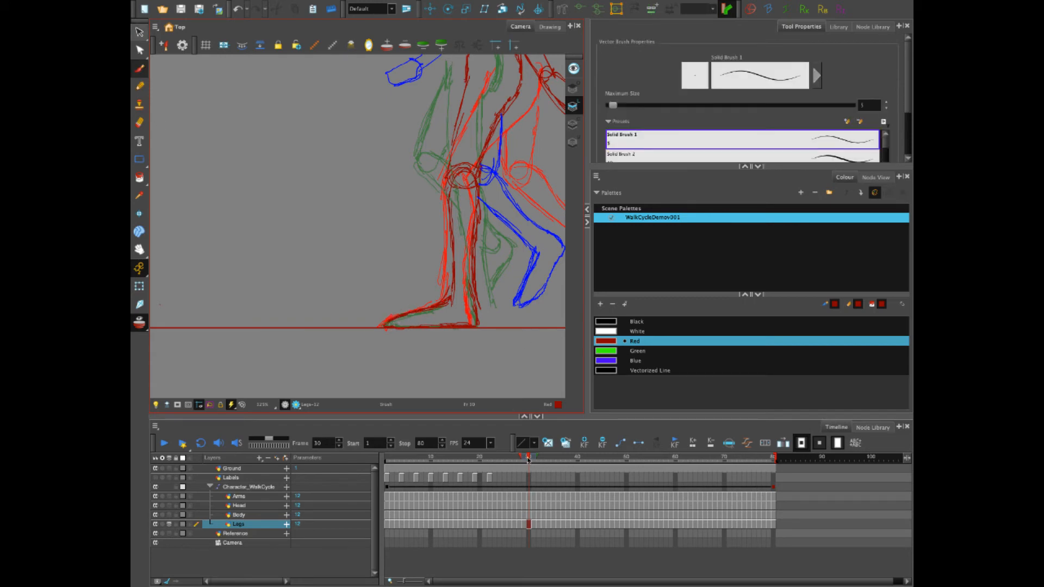
- Move the planted foot's strokes on frame 32 left onto the previous frame's foot, and go to frame 33
left_click_drag(527, 460, 539, 468)
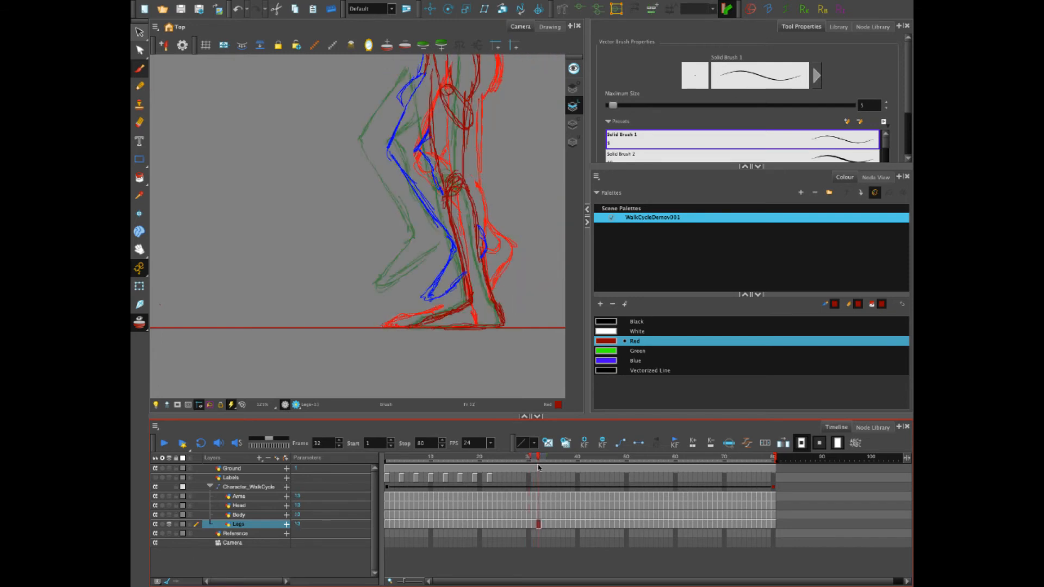
left_click(138, 32)
mouse_move(515, 302)
left_mouse_down()
mouse_move(426, 314)
mouse_move(455, 334)
mouse_move(506, 321)
mouse_move(480, 319)
left_mouse_up()
left_click(513, 327)
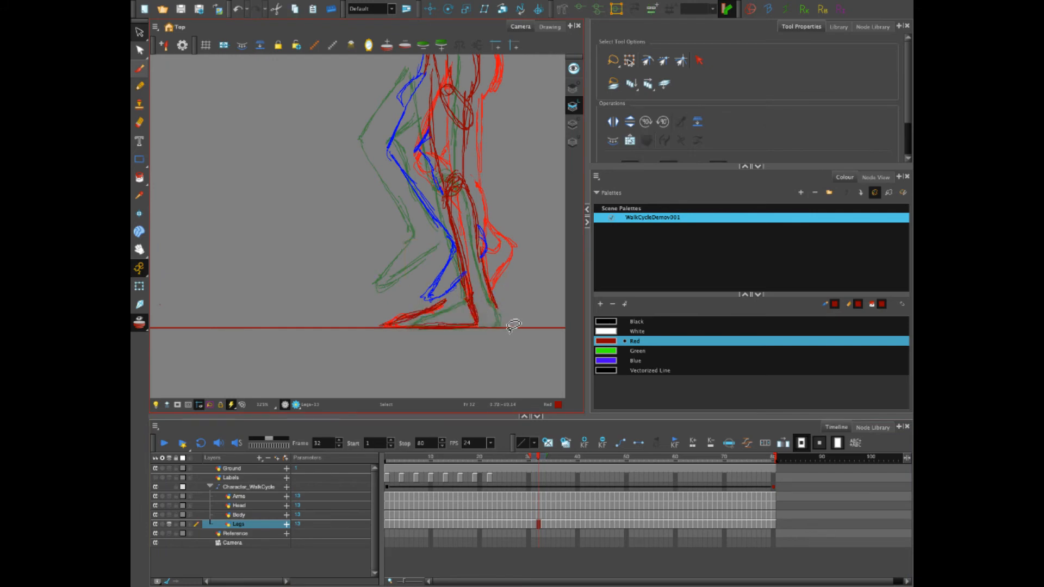
left_click(543, 524)
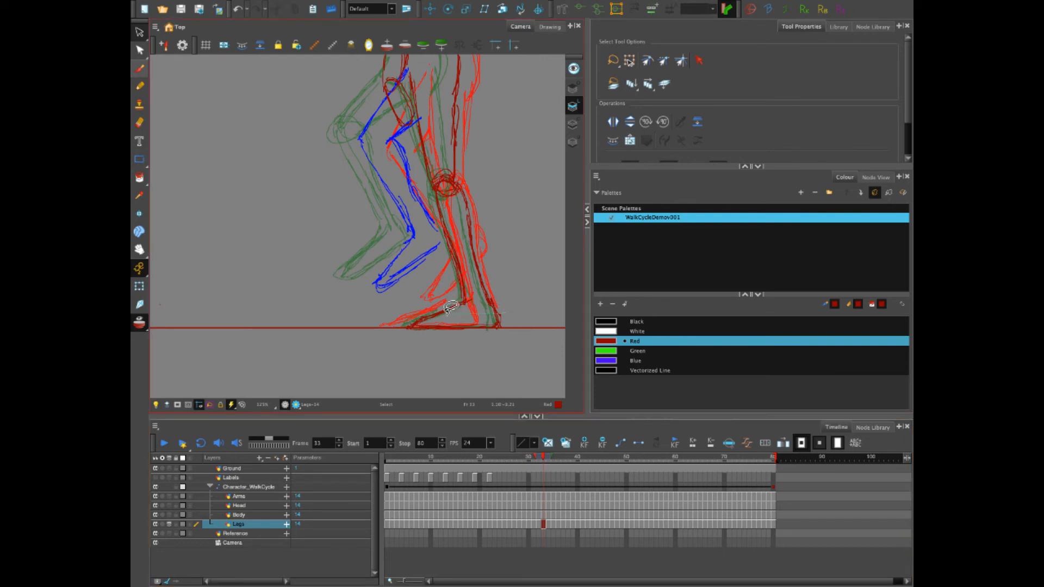
- Move the planted foot's strokes on frames 33 to 35 left onto the previous frame's onion-skinned foot
mouse_move(508, 303)
left_mouse_down()
mouse_move(527, 310)
mouse_move(398, 327)
mouse_move(501, 341)
mouse_move(480, 315)
mouse_move(505, 309)
mouse_move(409, 327)
left_mouse_up()
left_click(549, 525)
left_click(553, 524)
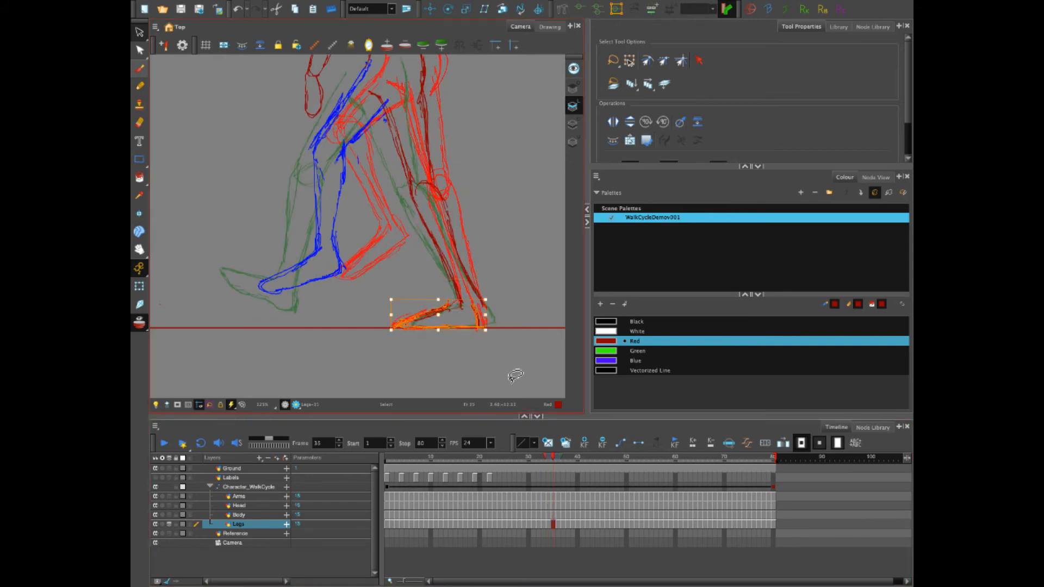
- Move the planted foot's strokes on frame 36 left onto the onion-skinned foot, go to frame 37 and clear the selection
left_click(557, 524)
left_click(499, 315)
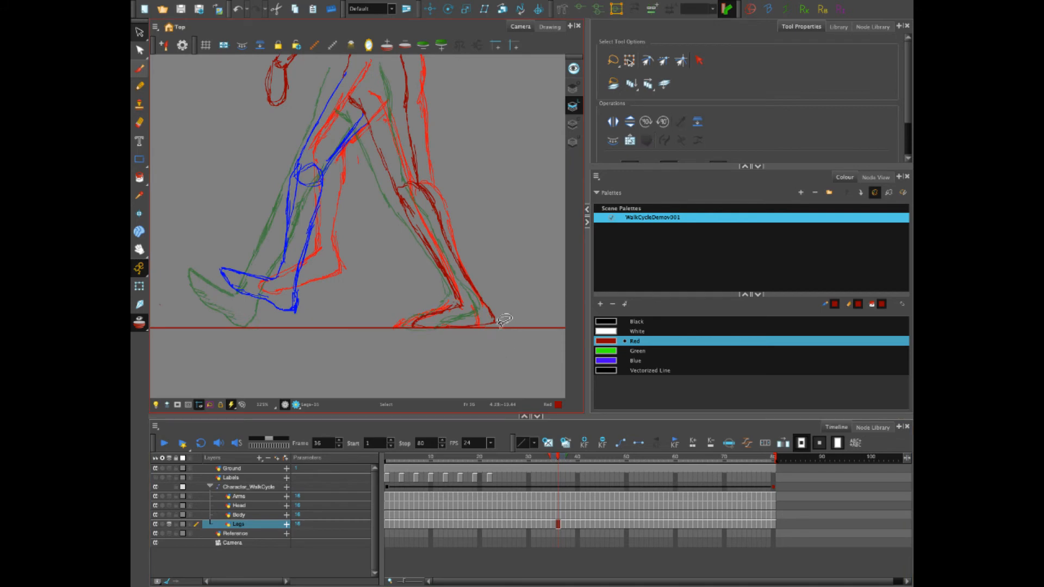
left_click(468, 329)
left_click_drag(481, 325, 466, 325)
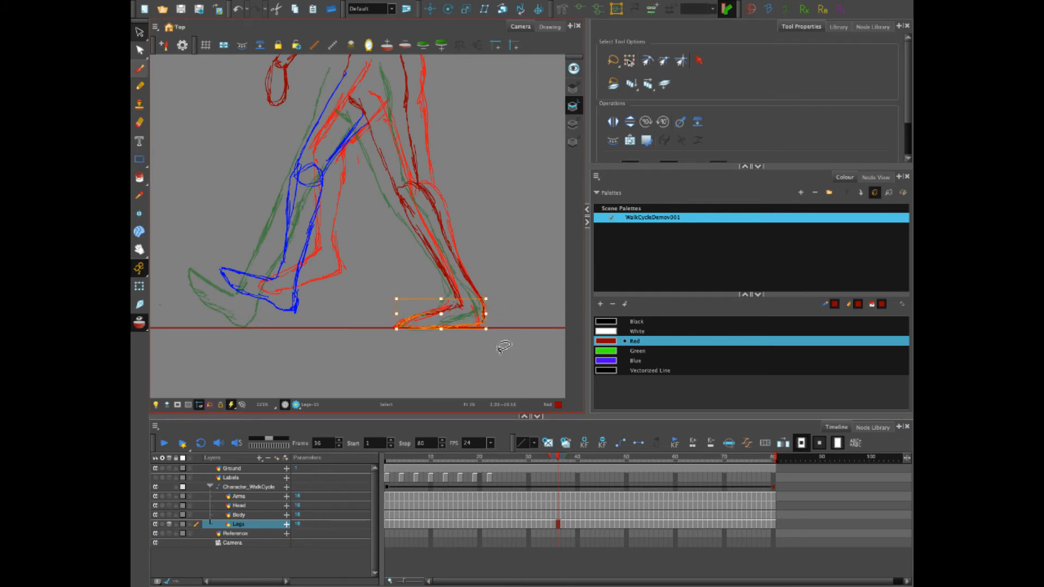
left_click(562, 524)
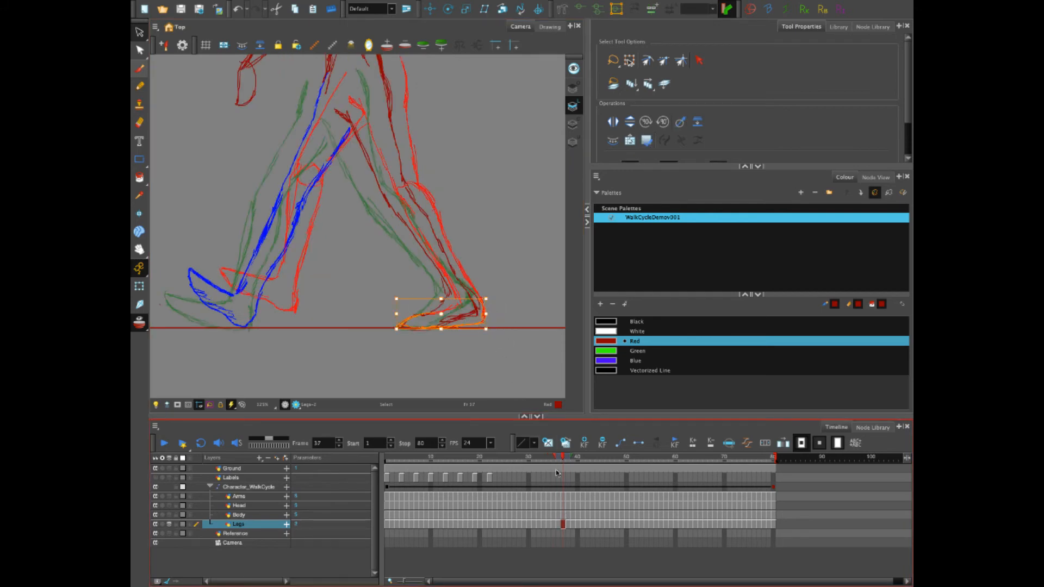
left_click(513, 329)
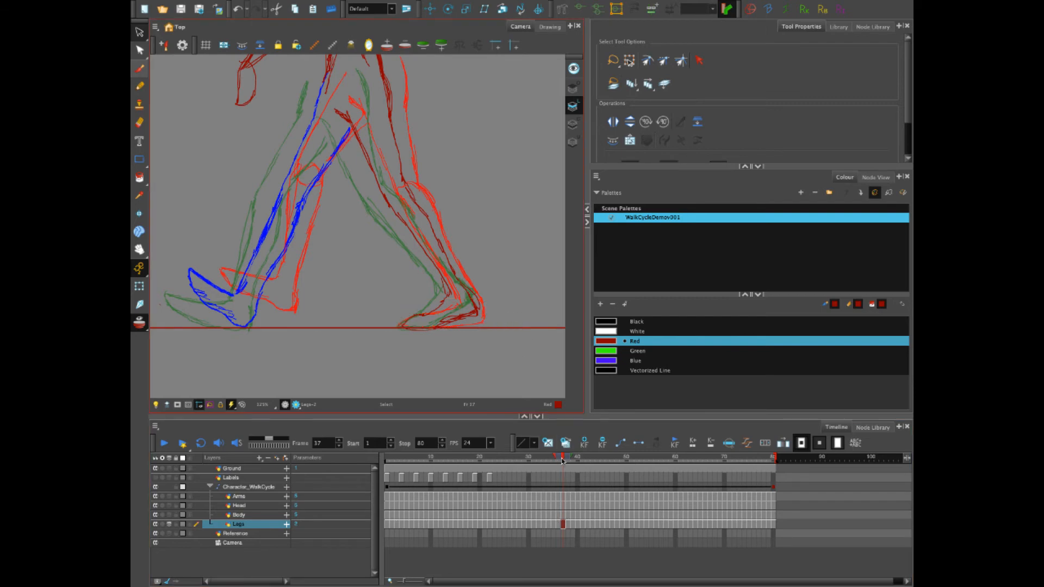
- Return to frame 1 and play the whole walk across the scene to check whether the planted foot still slides
left_click_drag(561, 459, 534, 465)
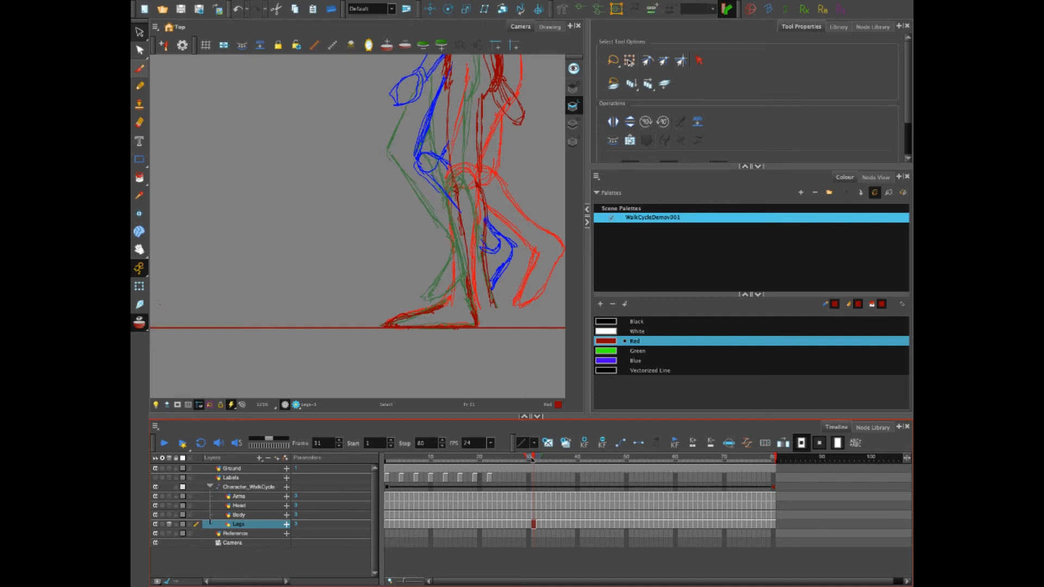
left_click_drag(398, 466, 356, 473)
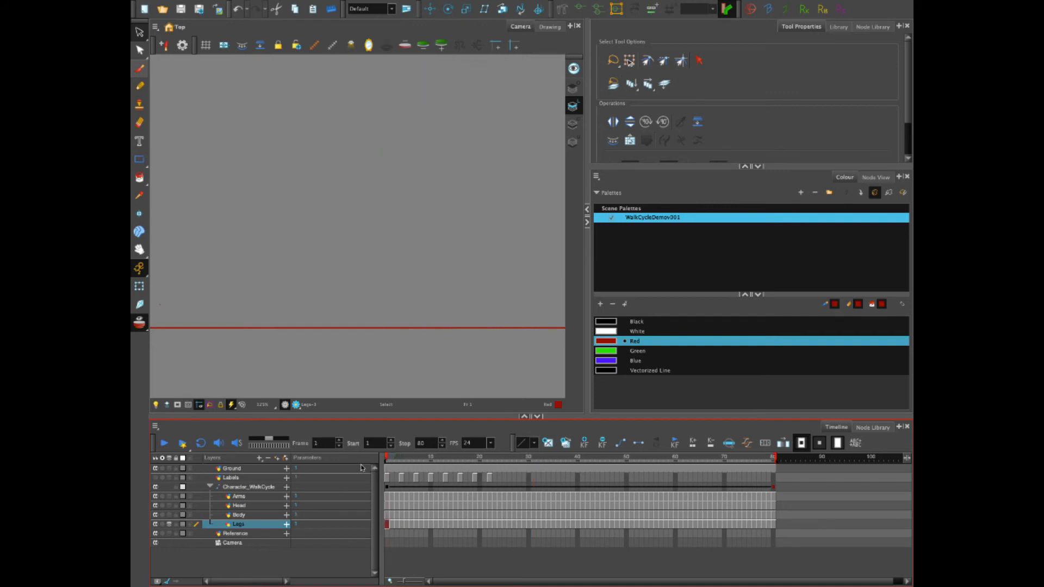
scroll(382, 136, "down", 3)
key("space")
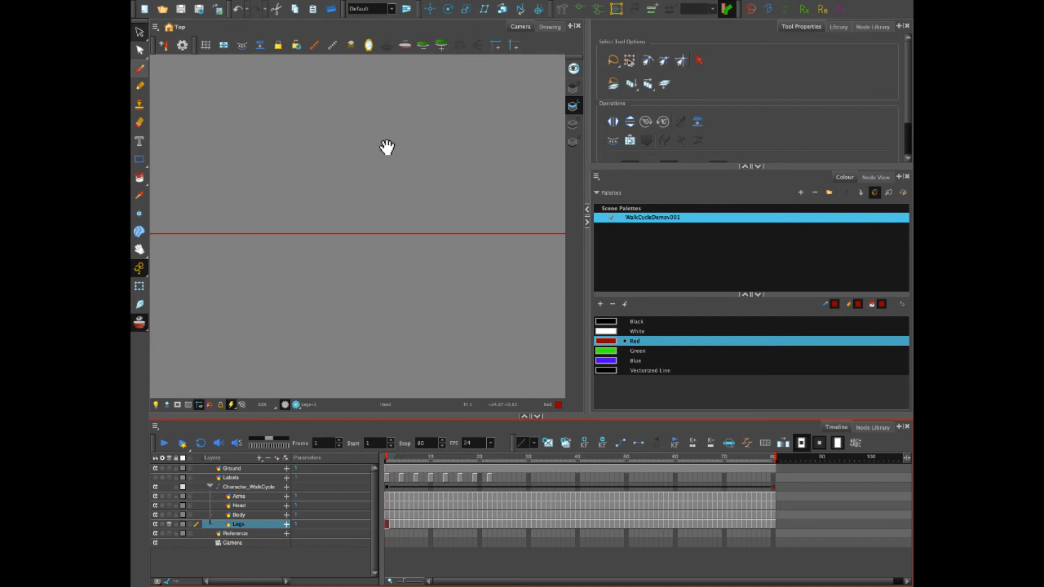
left_click_drag(385, 142, 384, 252)
scroll(405, 234, "down", 3)
key("space")
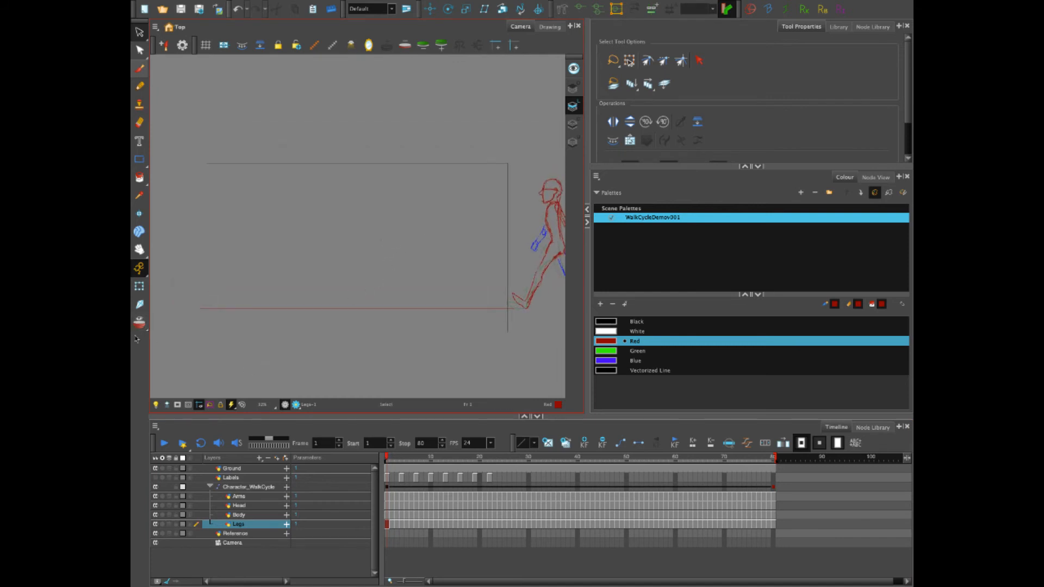
left_click(161, 445)
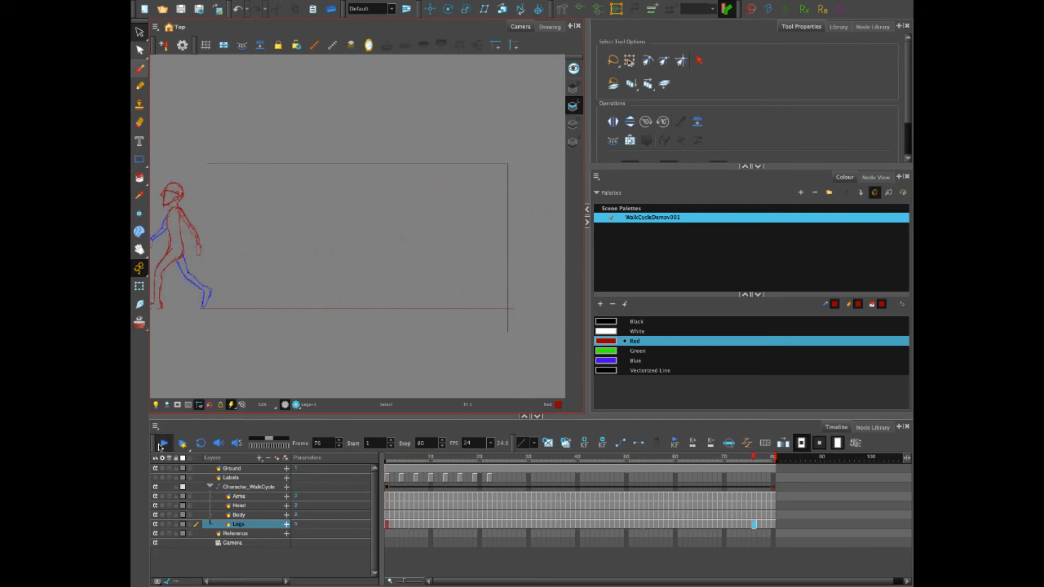
scroll(310, 282, "up", 2)
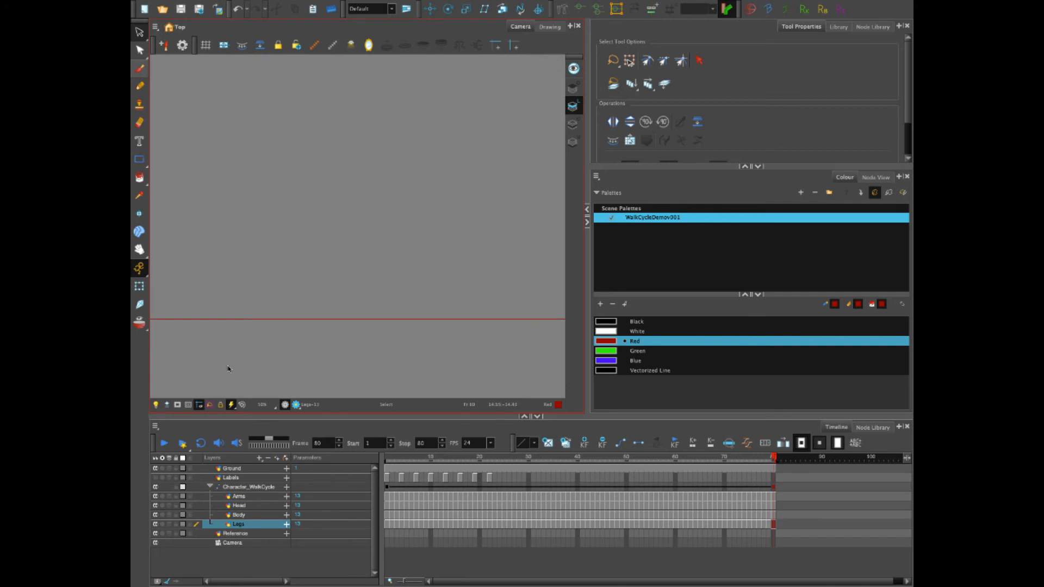
left_click(162, 444)
left_click(161, 446)
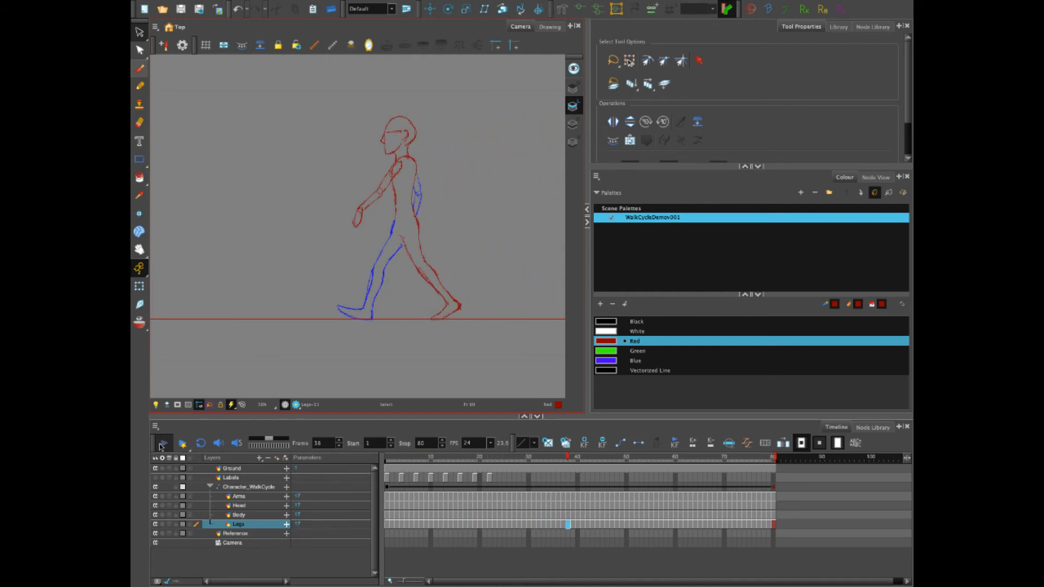
left_click(161, 446)
- Scrub through the frames around 31 and on to frame 55 to inspect the leg above the planted foot
left_click_drag(393, 461, 538, 470)
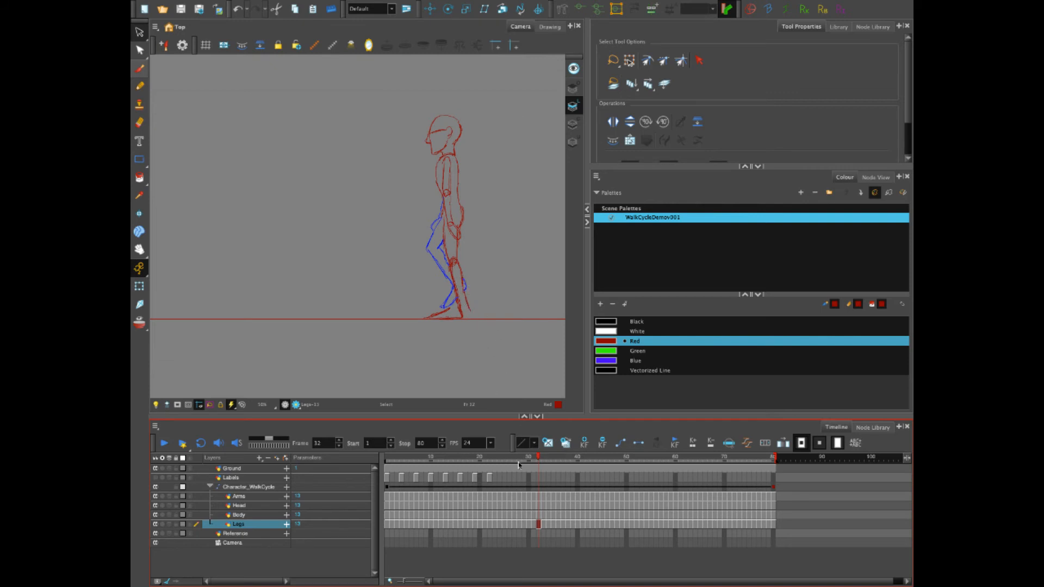
left_click_drag(537, 459, 528, 460)
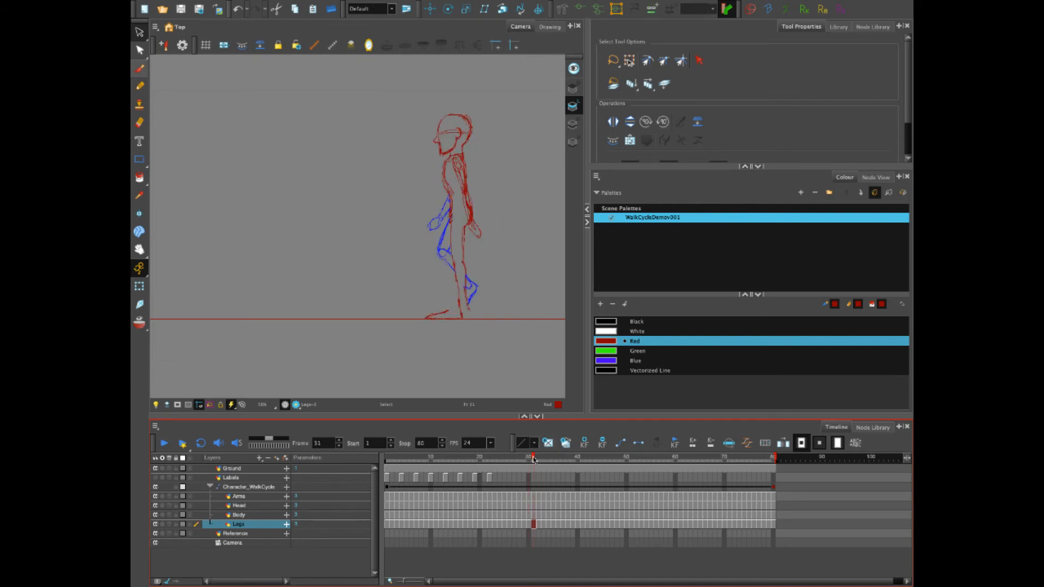
left_click_drag(535, 460, 650, 470)
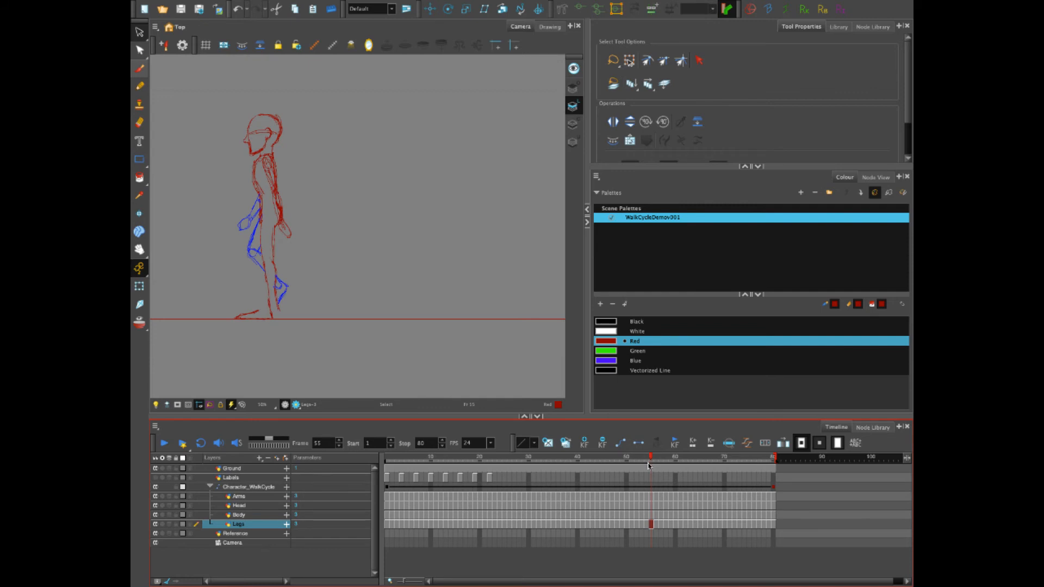
- Select the planted leg's red lines on frame 55 and rotate them so the ankle meets the planted foot
scroll(270, 291, "up", 3)
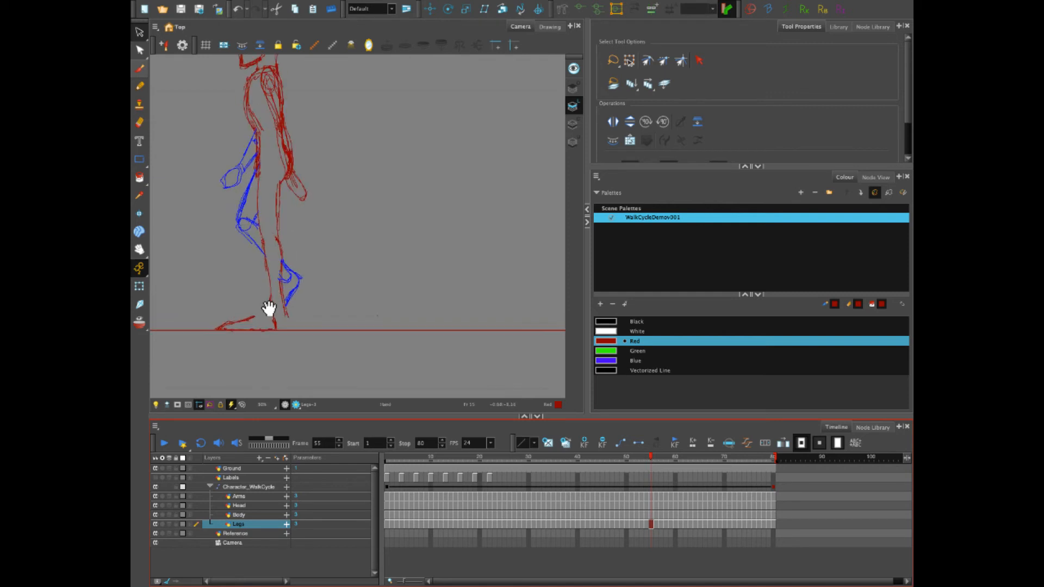
left_click_drag(268, 308, 402, 318)
scroll(404, 316, "up", 3)
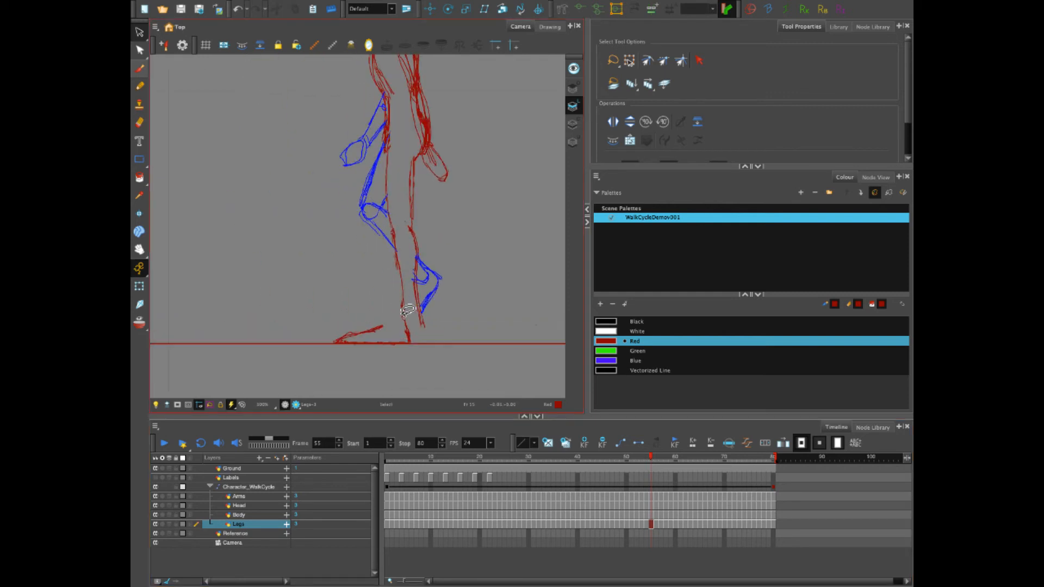
scroll(422, 329, "up", 2)
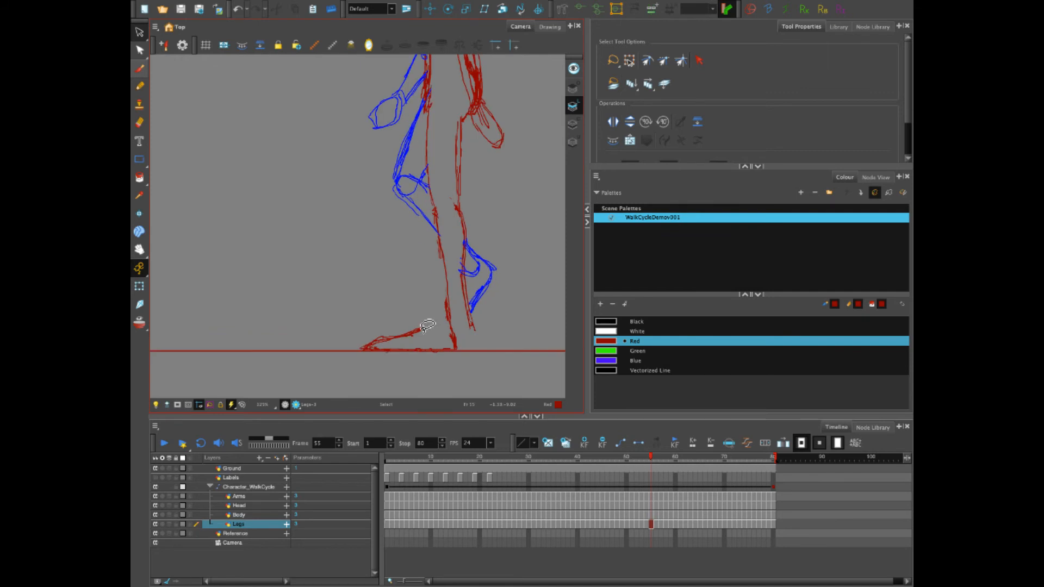
left_click_drag(437, 327, 431, 334)
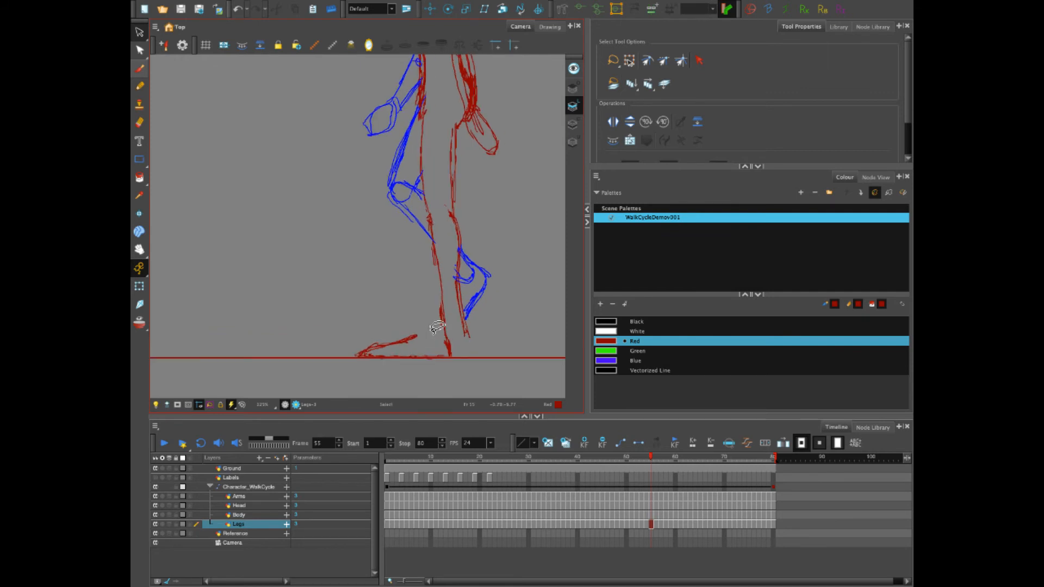
left_click(453, 229)
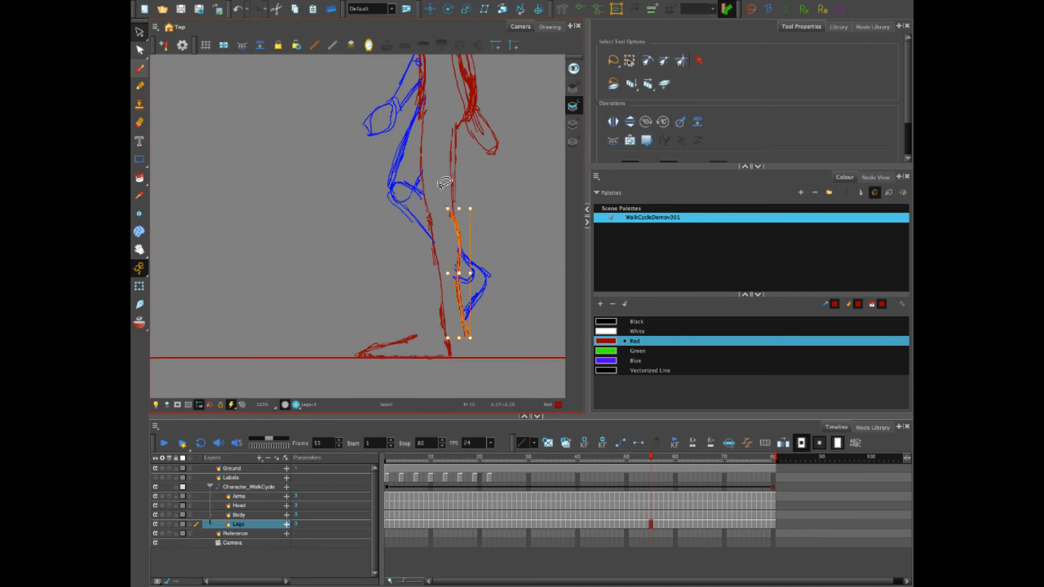
left_click(139, 32)
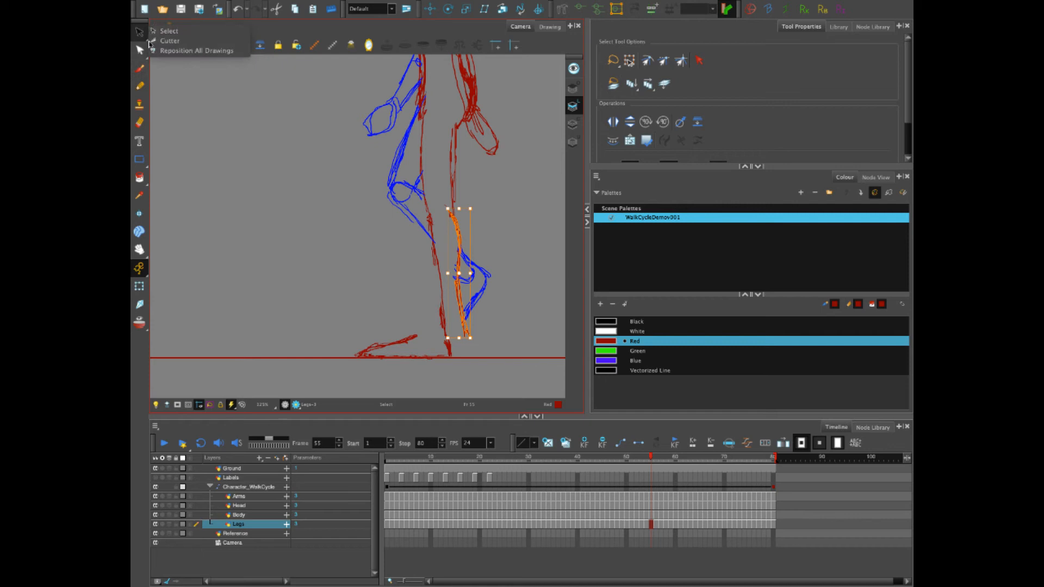
mouse_move(467, 158)
left_mouse_down()
mouse_move(449, 131)
mouse_move(437, 273)
mouse_move(450, 258)
left_mouse_up()
left_click(465, 169)
mouse_move(466, 159)
left_mouse_down()
mouse_move(419, 131)
mouse_move(435, 292)
mouse_move(442, 320)
mouse_move(466, 343)
mouse_move(452, 236)
mouse_move(461, 222)
mouse_move(462, 140)
left_mouse_up()
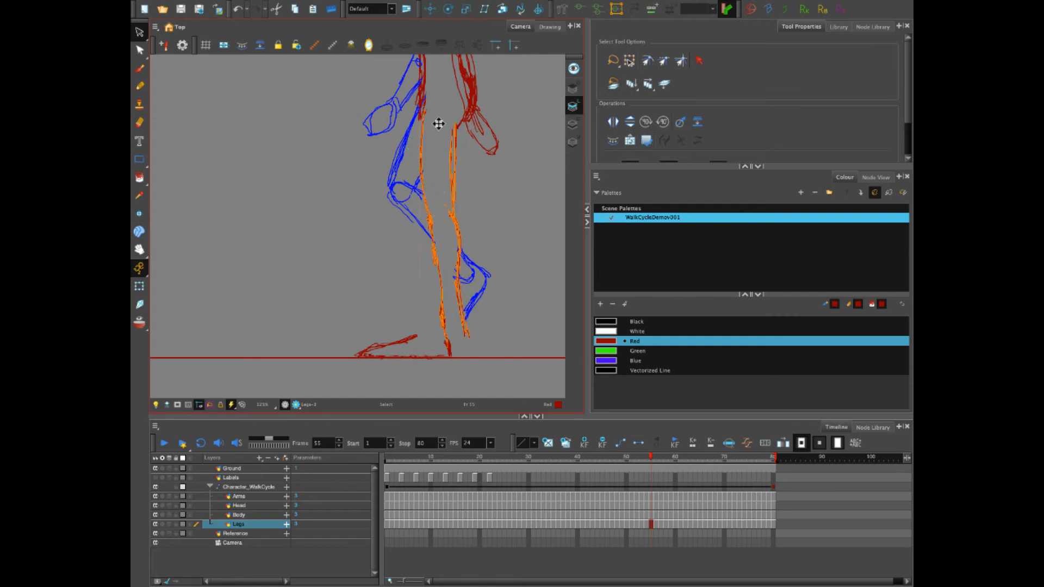
left_click_drag(475, 349, 451, 356)
left_click(469, 333)
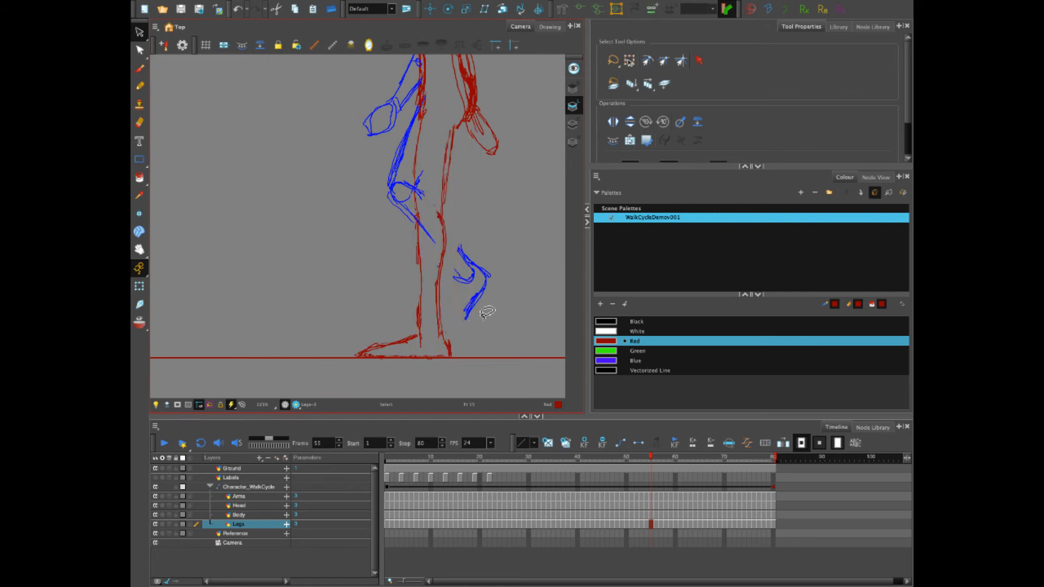
- Erase the blue line crossing the planted leg on frame 55, and draw the rear leg's missing shin and foot lines in Blue
left_click(139, 69)
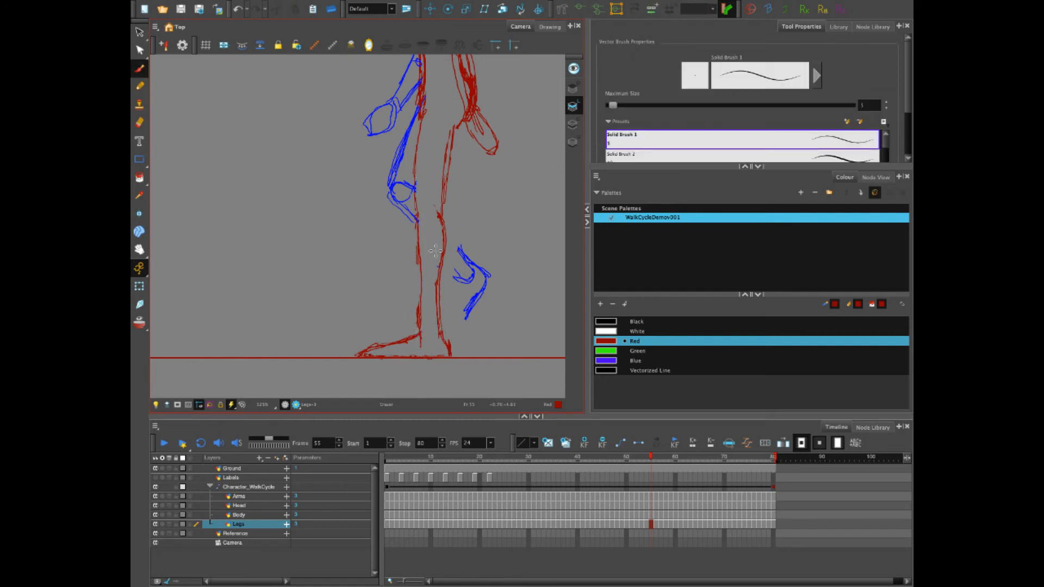
left_click(607, 360)
left_click_drag(444, 223, 457, 249)
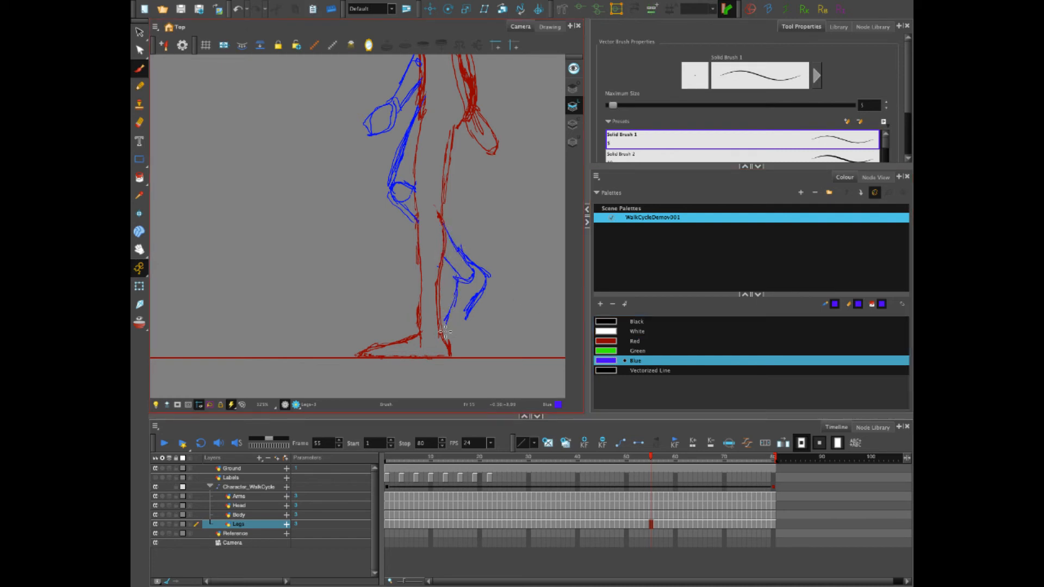
left_click_drag(445, 329, 482, 291)
- Select the planted foot's strokes on frame 53, enable onion skin, and nudge them slightly right onto the neighbouring frames' foot
mouse_move(650, 458)
left_mouse_down()
mouse_move(624, 460)
mouse_move(643, 458)
left_mouse_up()
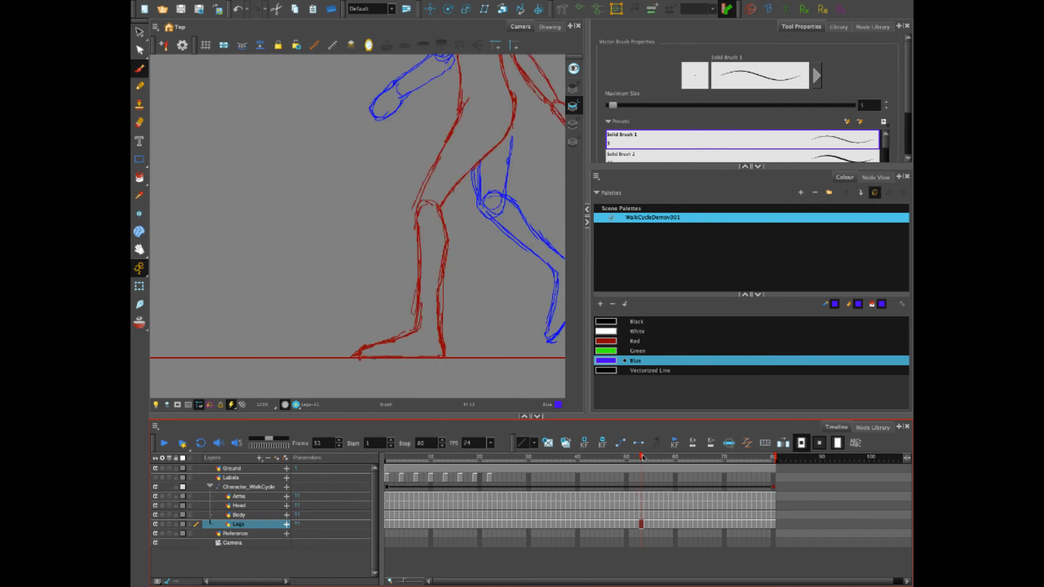
mouse_move(348, 354)
left_mouse_down()
mouse_move(491, 362)
mouse_move(403, 347)
mouse_move(451, 374)
mouse_move(370, 357)
mouse_move(471, 361)
left_mouse_up()
left_click(473, 352)
left_click(458, 348)
left_click(139, 323)
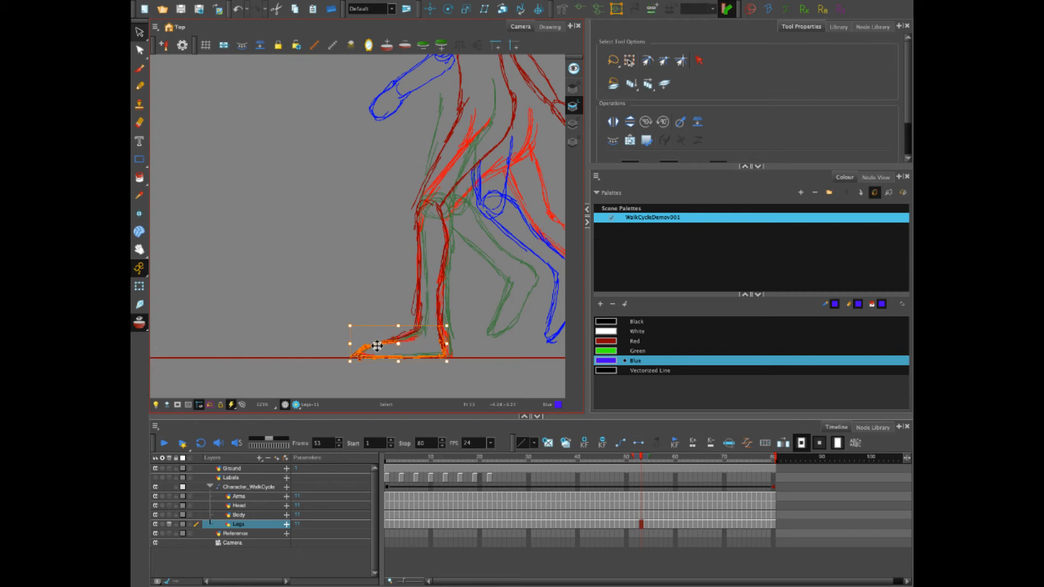
left_click_drag(382, 351, 384, 351)
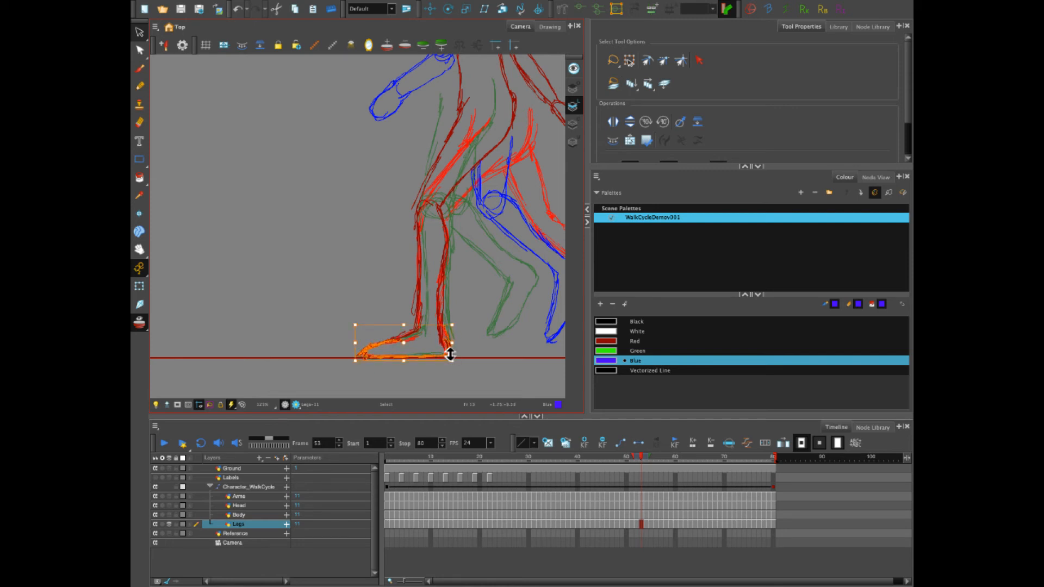
left_click(383, 282)
- Compare the planted foot across frames 52 to 55 with onion skin, turn onion skin off, and go to frame 51
left_click(636, 458)
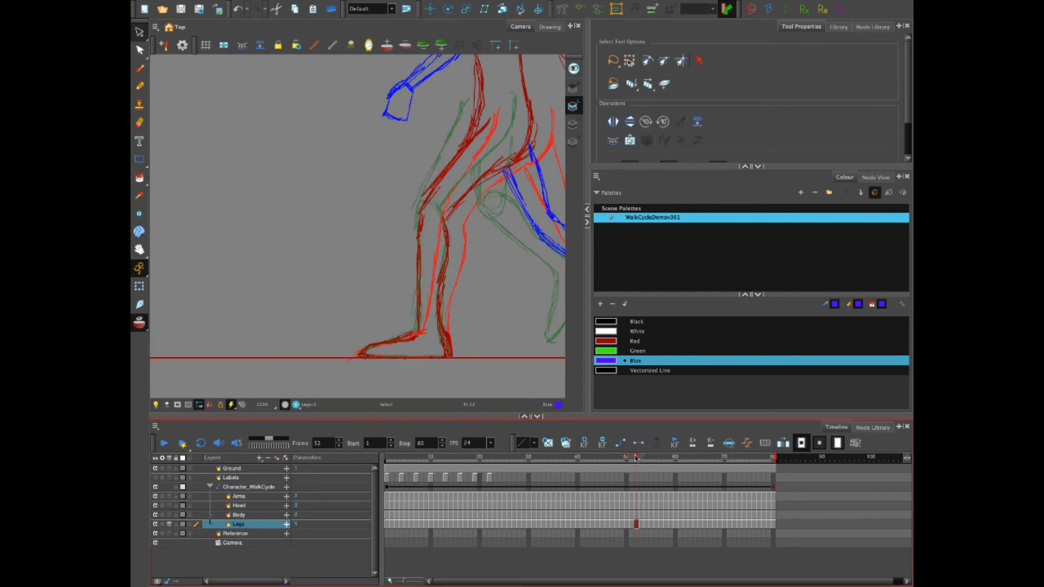
left_click(641, 460)
mouse_move(641, 459)
left_mouse_down()
mouse_move(614, 459)
mouse_move(672, 476)
mouse_move(655, 459)
mouse_move(643, 467)
mouse_move(652, 474)
left_mouse_up()
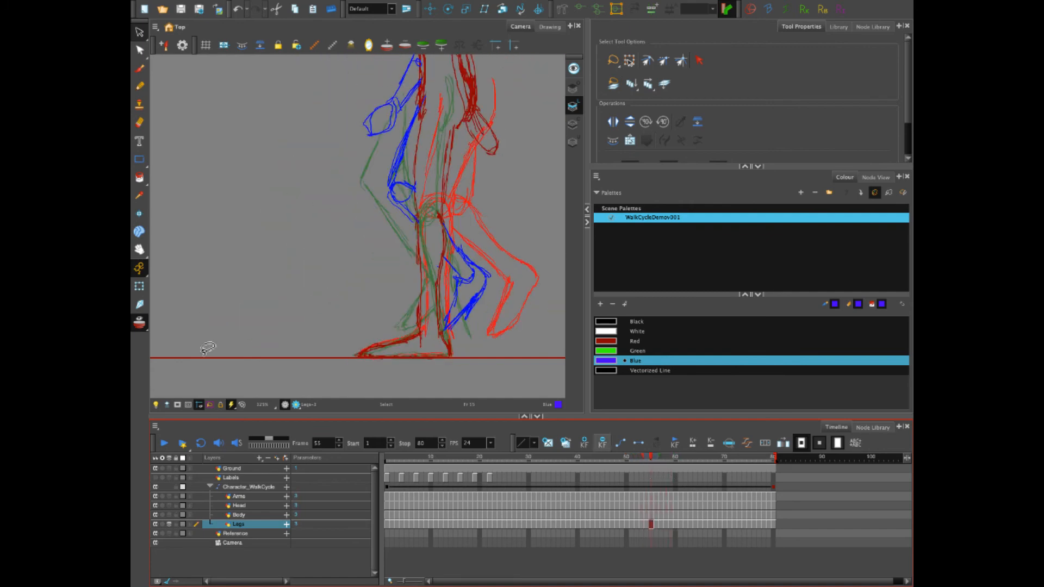
key("alt+o")
left_click_drag(648, 459, 636, 461)
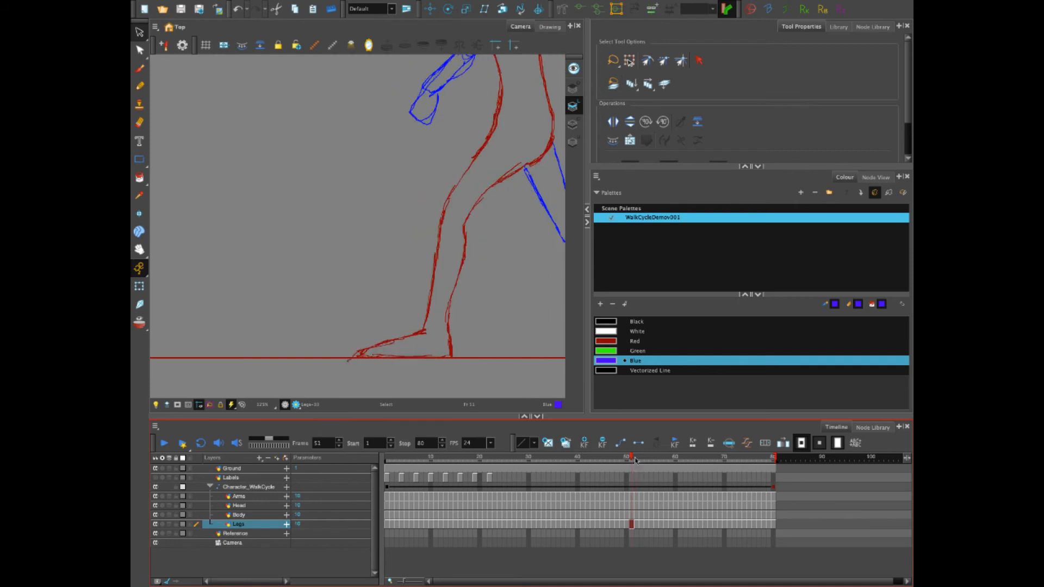
- Retrace the upper line of the planted foot on frame 51 with the Brush in Red, and select the Arms layer
left_click(139, 68)
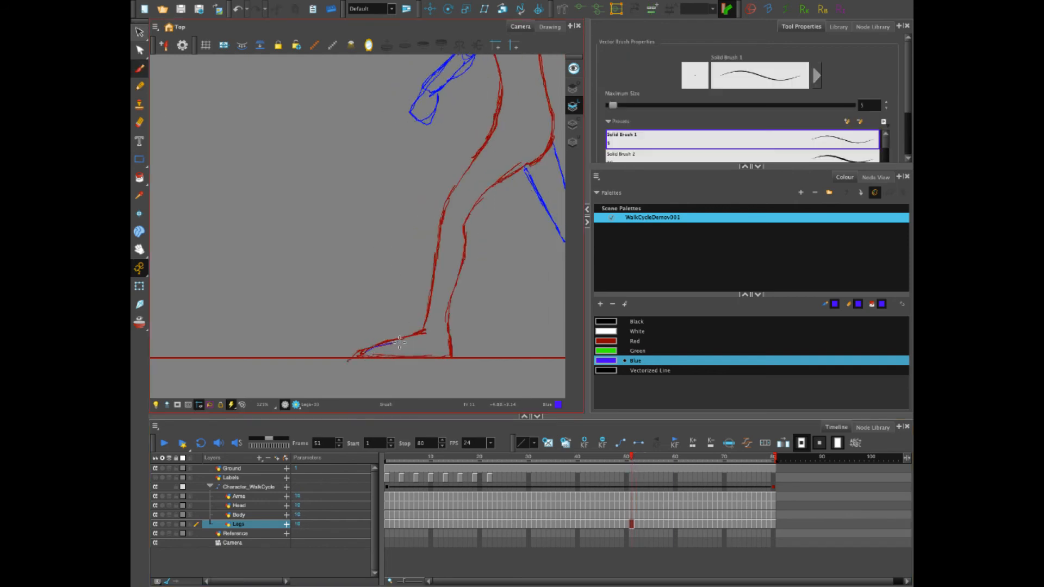
left_click_drag(368, 348, 412, 337)
key("s")
key("ctrl+z")
left_click(613, 340)
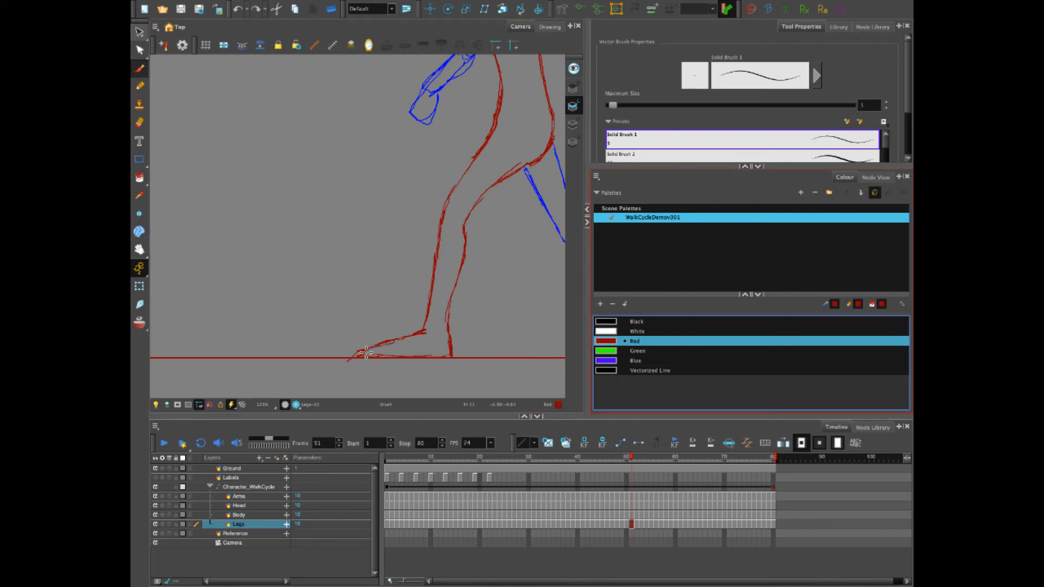
left_click_drag(367, 353, 426, 329)
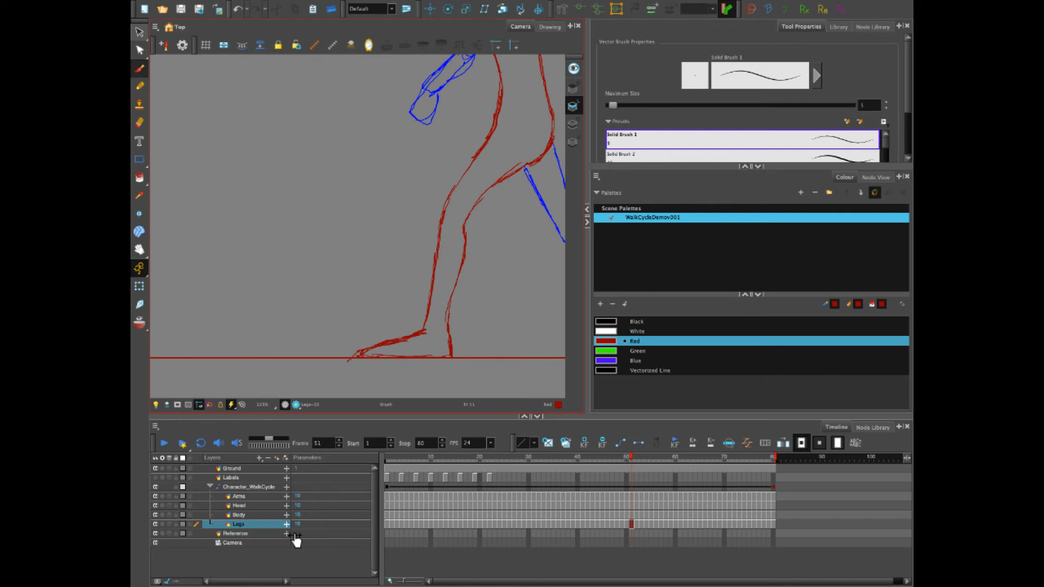
left_click(241, 497)
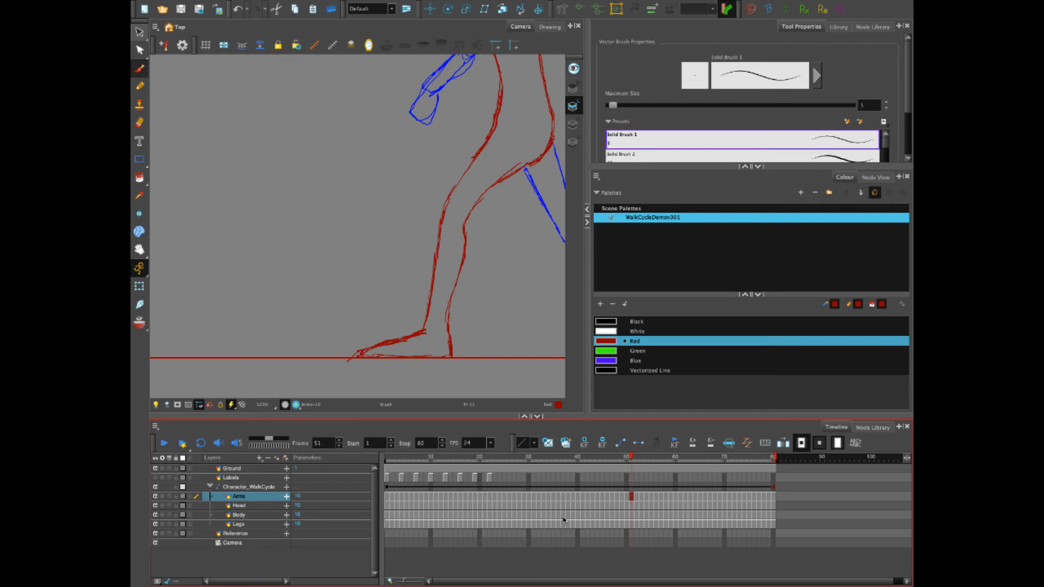
- Examine the whole figure's walk from frame 1 through frame 24 to find where the cycle repeats
mouse_move(489, 460)
left_mouse_down()
mouse_move(548, 461)
mouse_move(494, 461)
left_mouse_up()
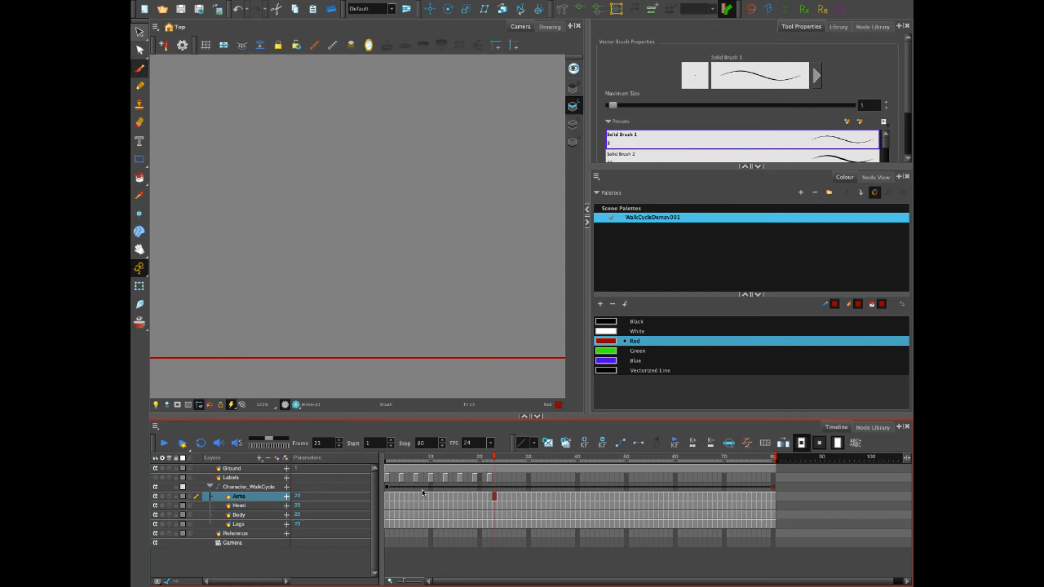
left_click(386, 496)
scroll(547, 258, "down", 3)
scroll(544, 258, "up", 1)
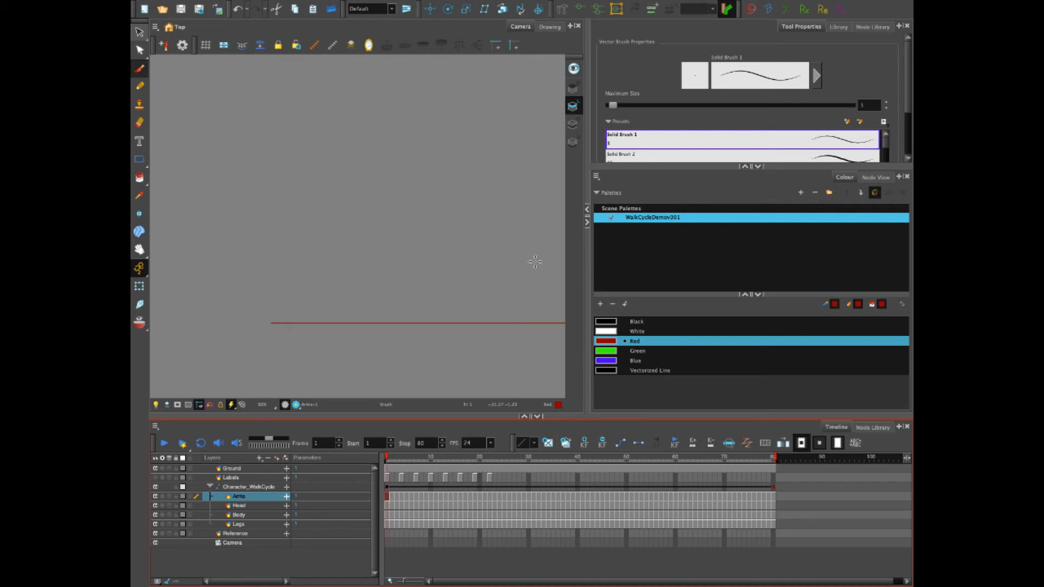
key("space")
left_click_drag(532, 262, 371, 275)
scroll(439, 260, "down", 3)
key("space")
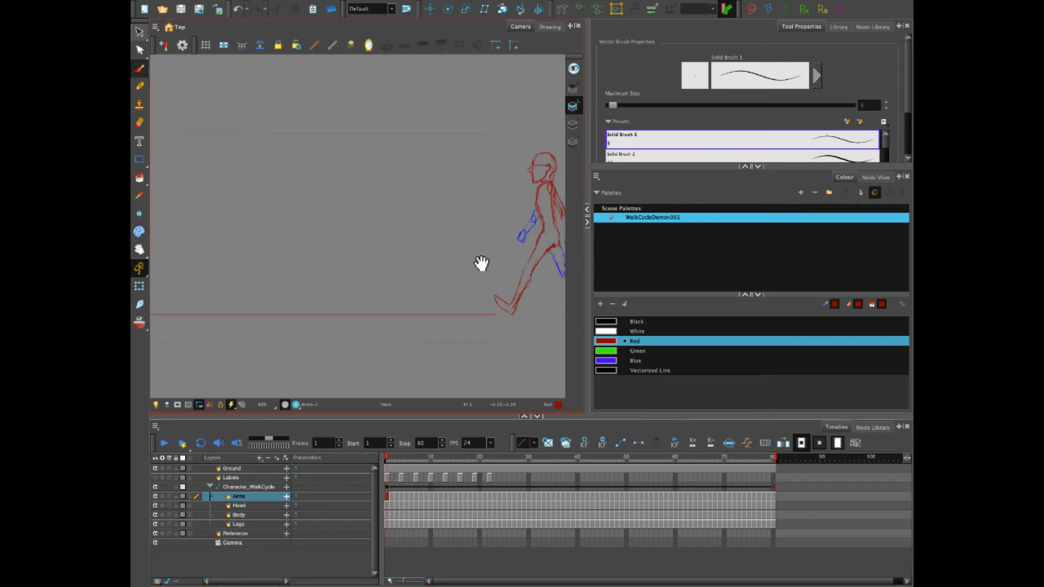
left_click_drag(480, 264, 399, 282)
left_click_drag(390, 459, 500, 468)
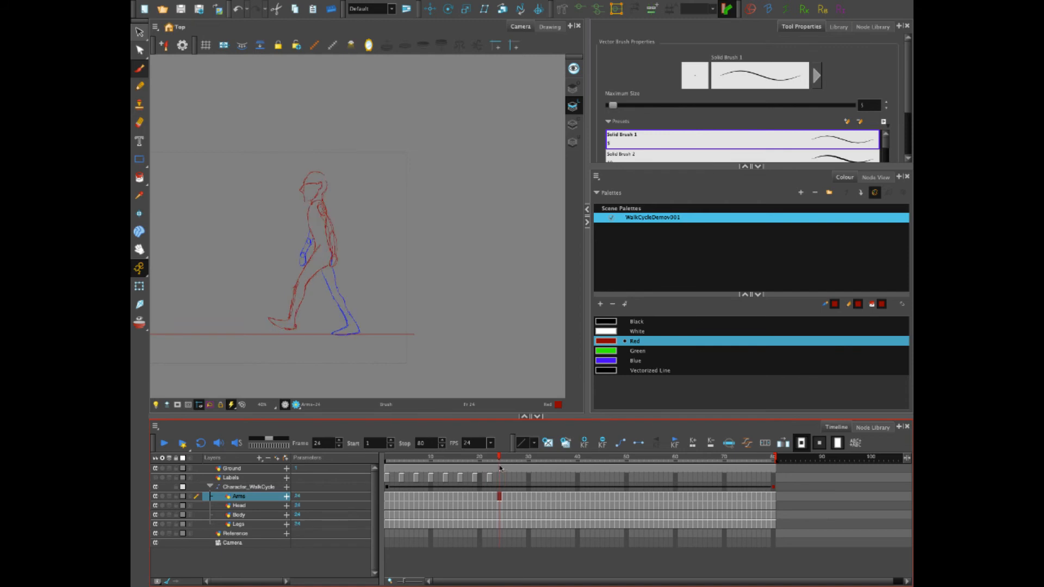
- On the Labels layer at frame 25, handwrite "New cycle starts here" below the ground line
left_click(505, 497)
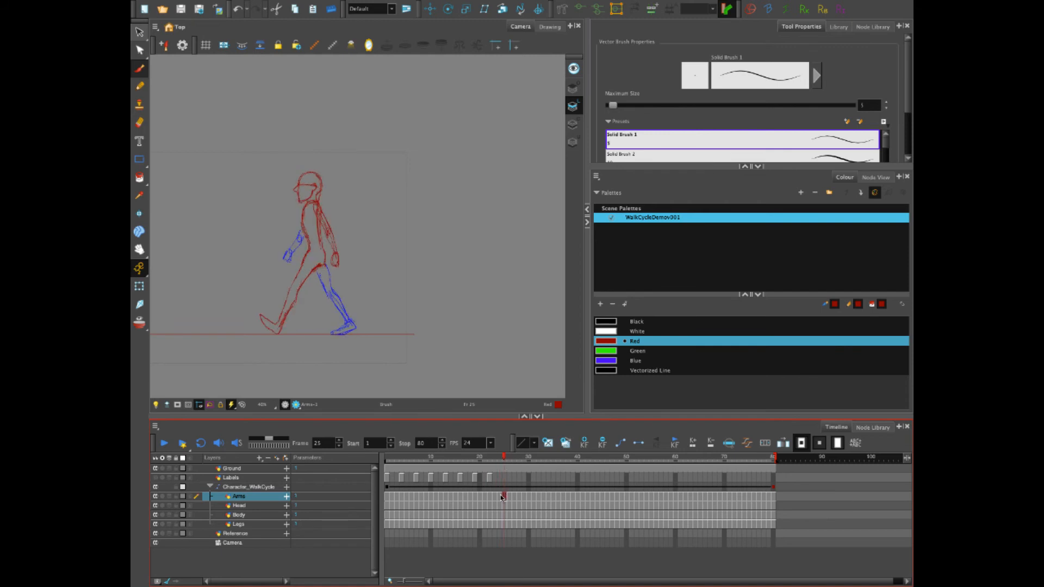
left_click(505, 477)
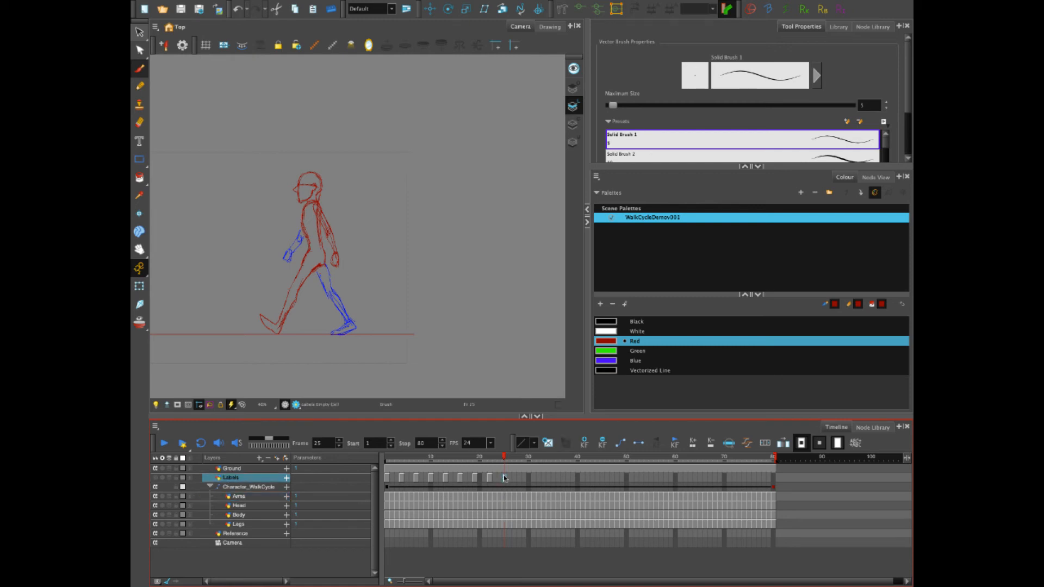
right_click(505, 477)
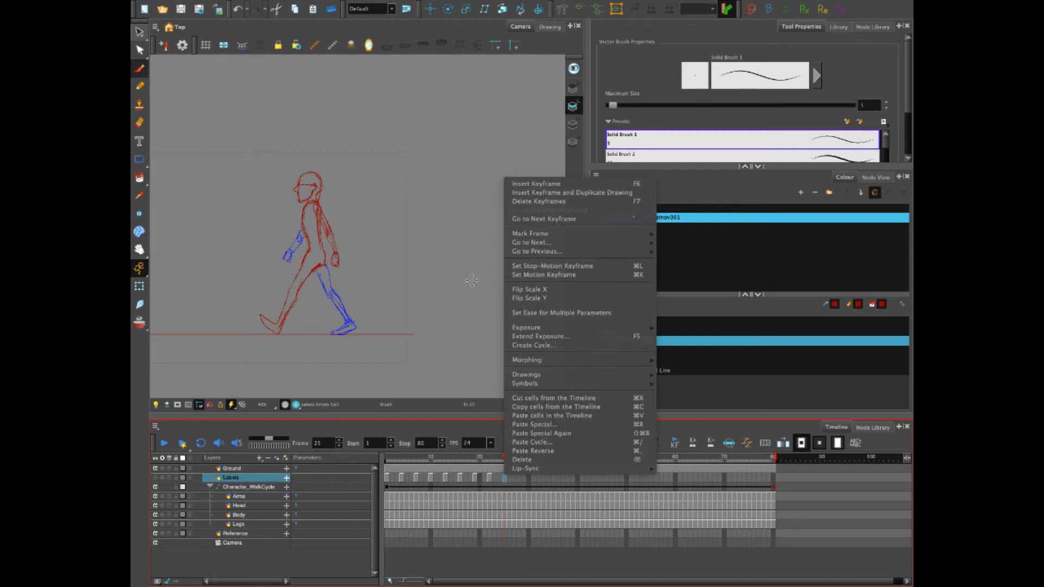
left_click(489, 489)
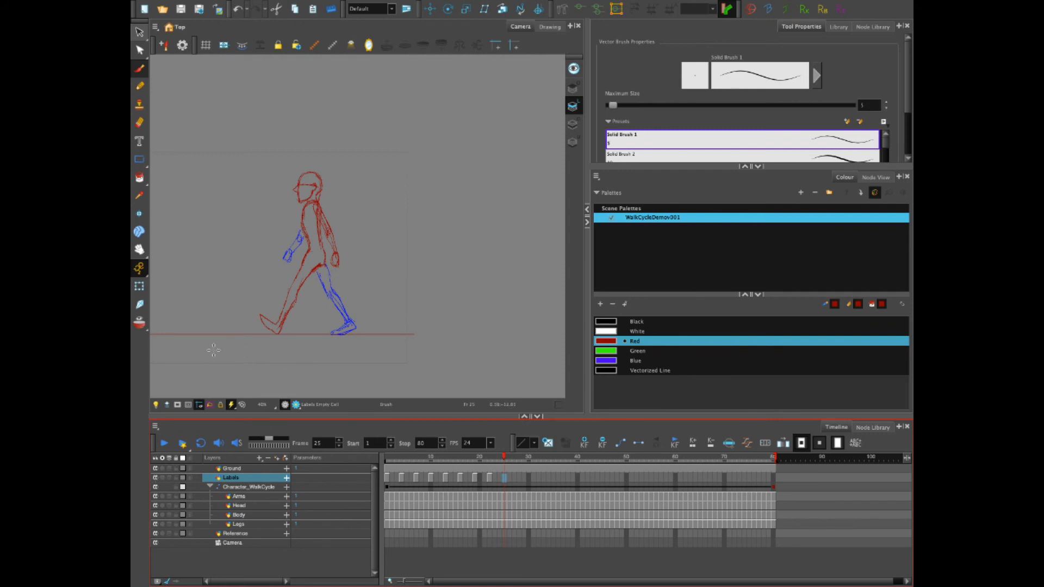
left_click_drag(212, 357, 362, 353)
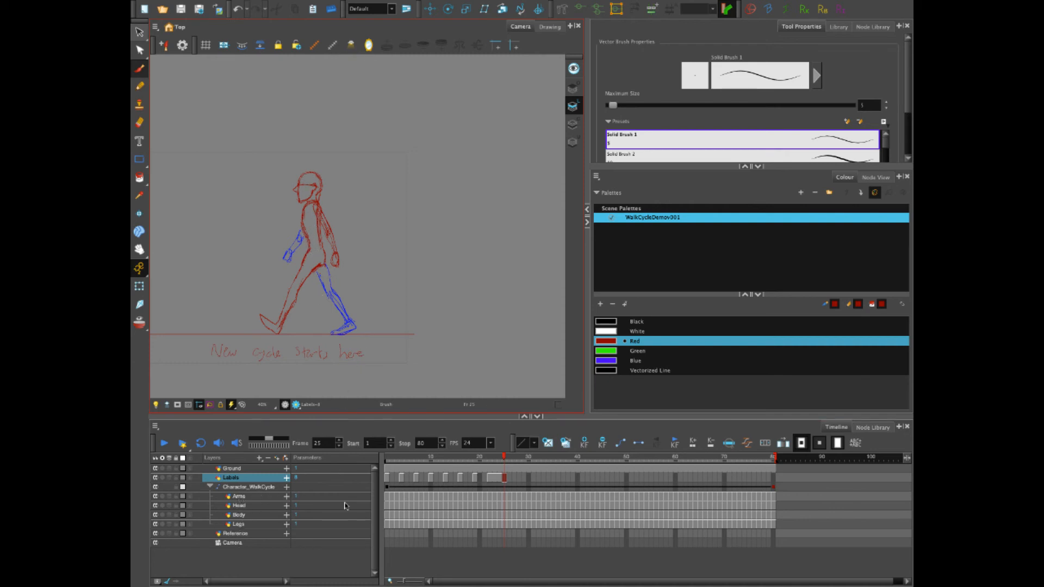
- Shorten the frame 22 label's exposure to one frame, and hide the Labels layer
left_click(489, 480)
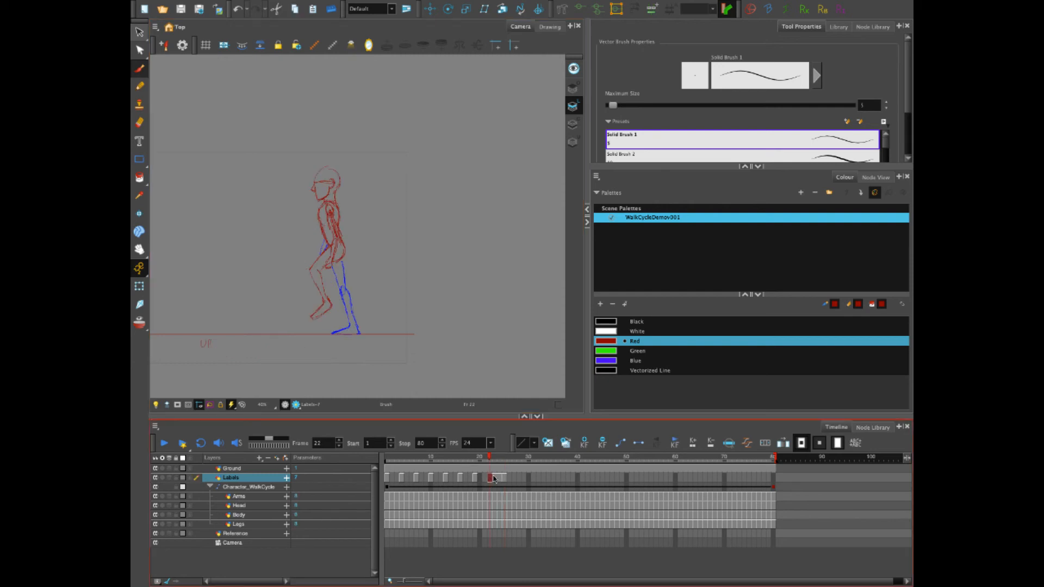
left_click_drag(493, 479, 504, 460)
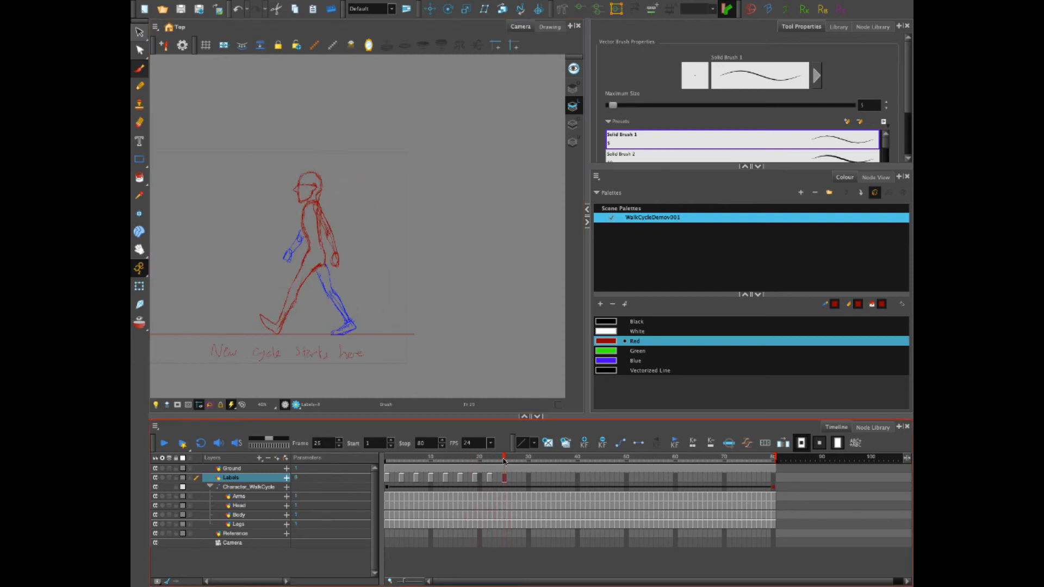
left_click(155, 478)
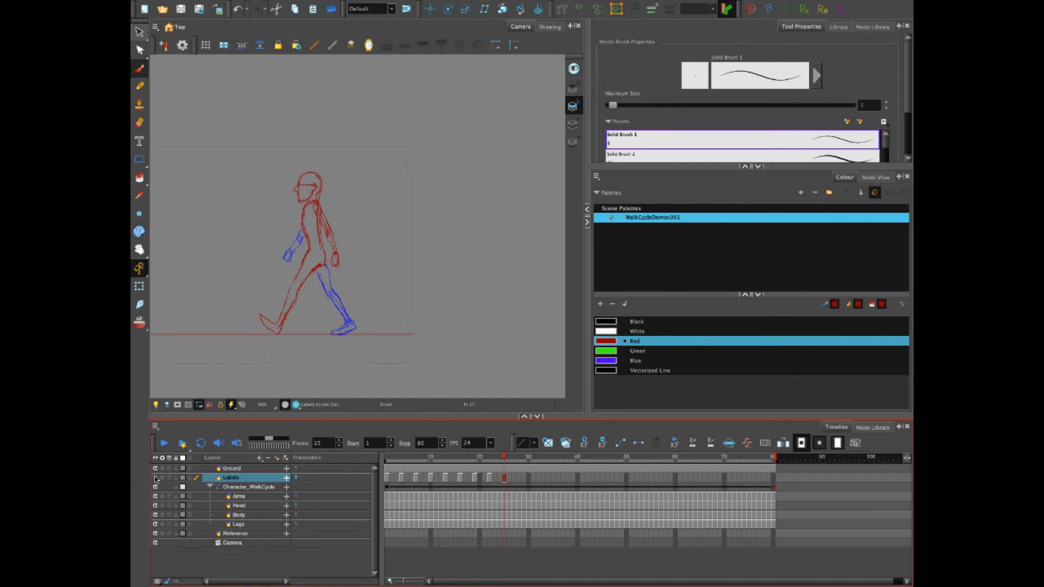
- On frame 32 of the Legs layer, select the planted leg's strokes and tilt them so the ankle meets the foot
left_click(505, 497)
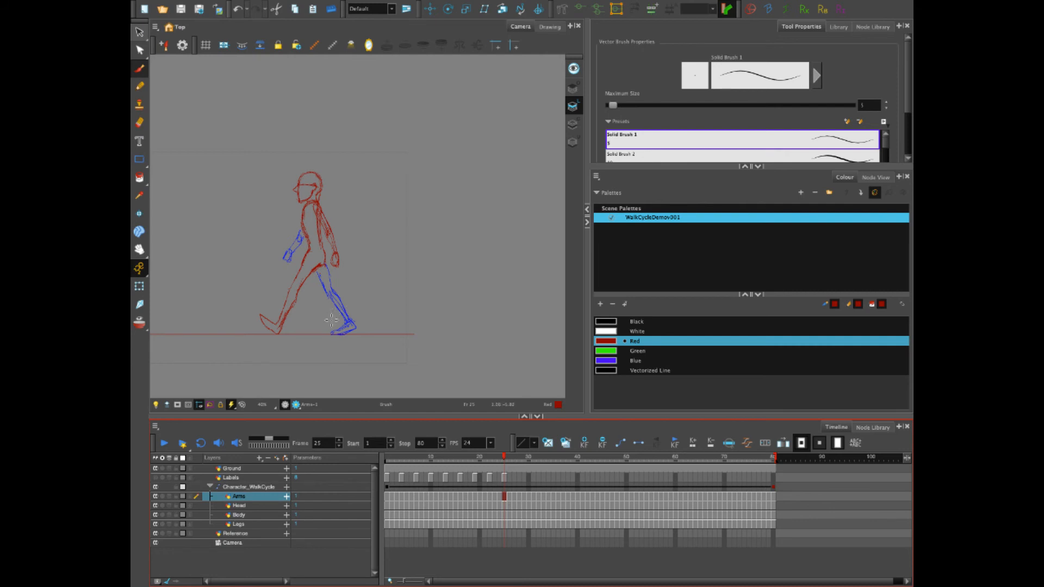
left_click_drag(514, 457, 538, 467)
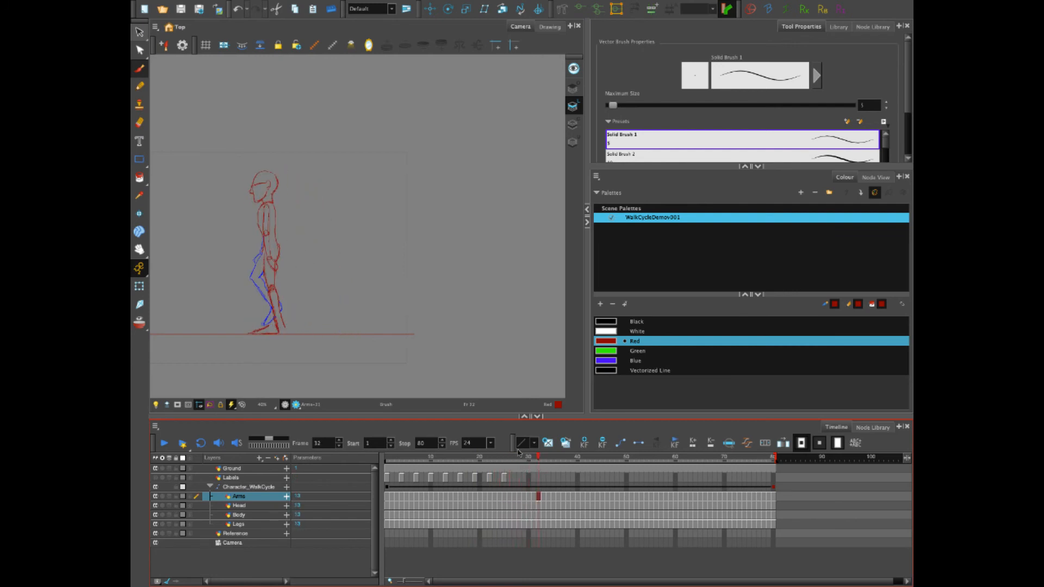
scroll(263, 277, "up", 2)
mouse_move(355, 333)
left_mouse_down()
mouse_move(416, 271)
mouse_move(439, 293)
left_mouse_up()
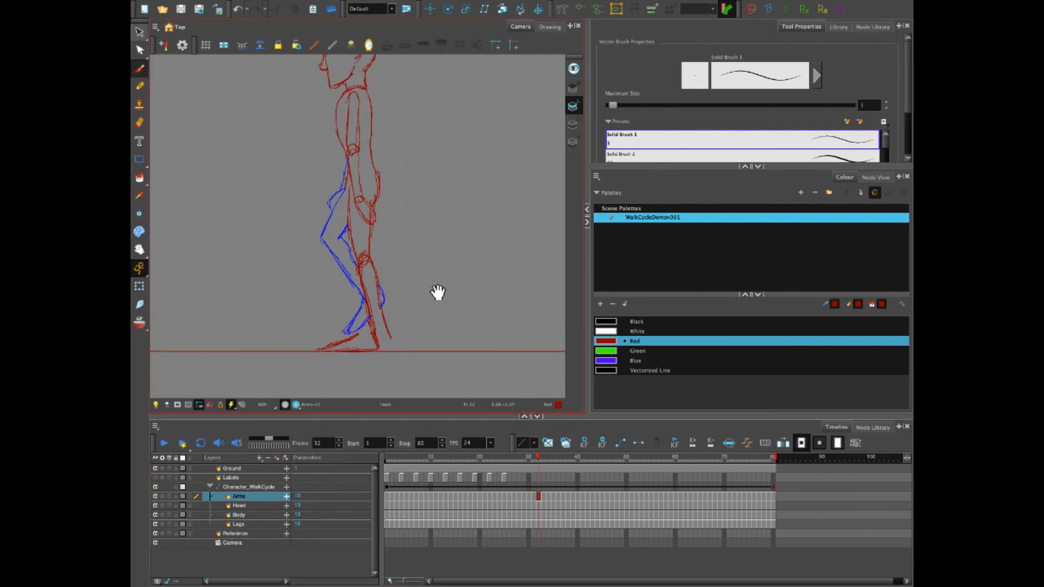
key("alt+s")
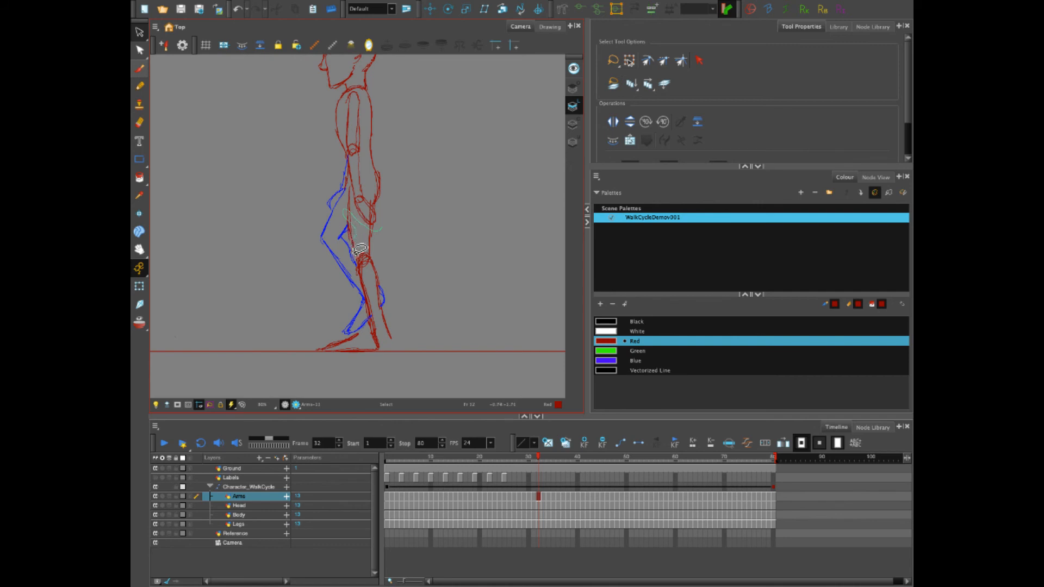
mouse_move(373, 287)
left_mouse_down()
mouse_move(389, 322)
mouse_move(380, 238)
mouse_move(392, 226)
left_mouse_up()
left_click(250, 526)
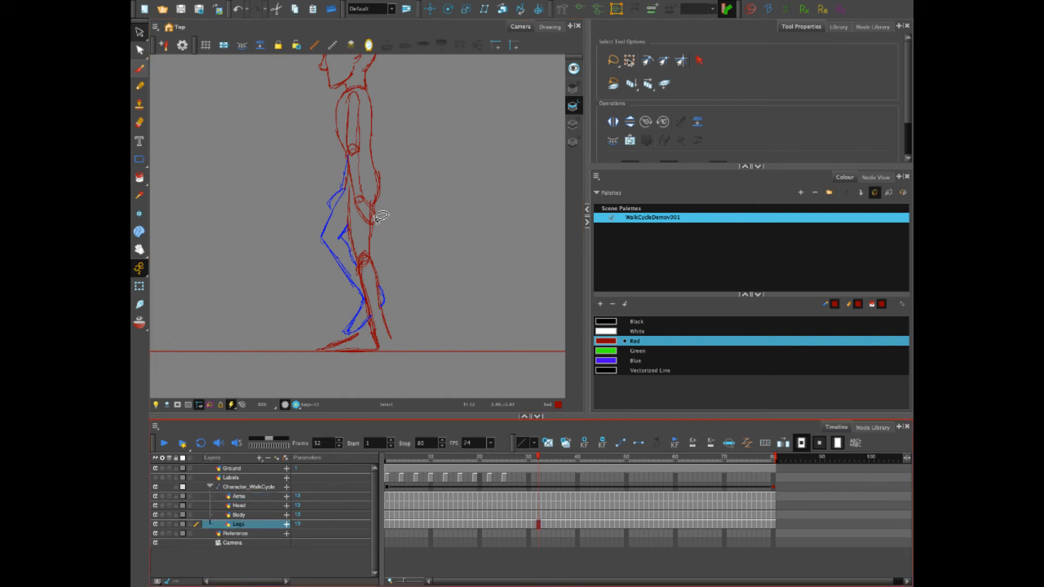
mouse_move(355, 226)
left_mouse_down()
mouse_move(379, 326)
mouse_move(388, 210)
left_mouse_up()
left_click_drag(369, 264, 361, 194)
left_click_drag(396, 344, 379, 345)
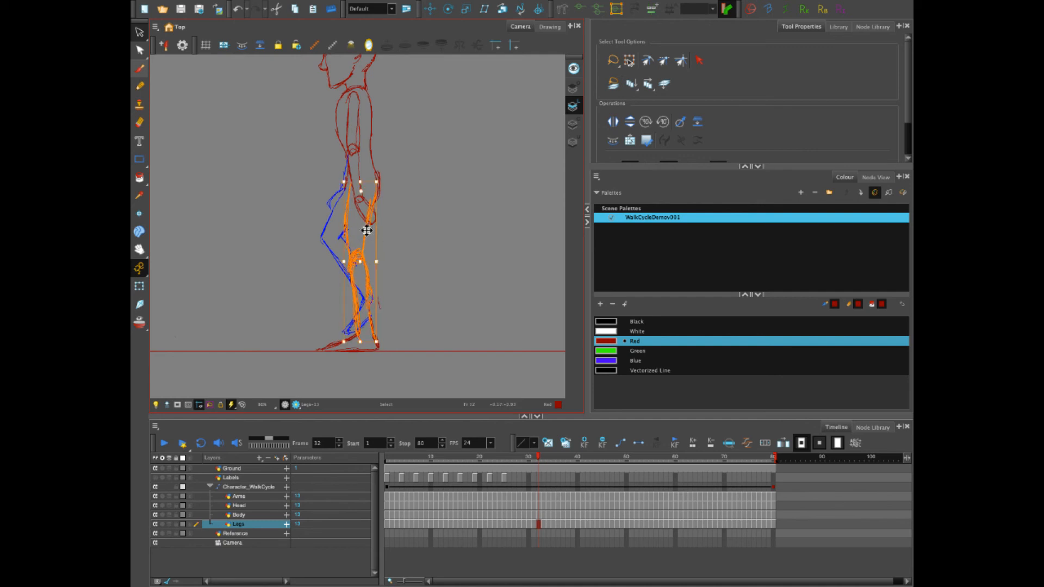
left_click(415, 213)
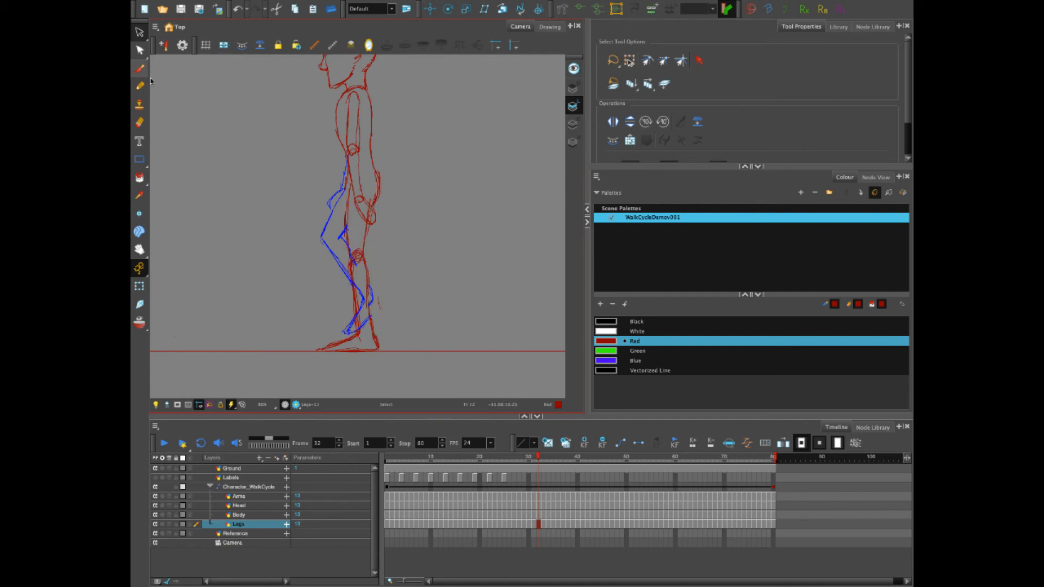
- Erase the overlapping lines around the planted leg's knee and calf on frame 32
key("e")
left_click_drag(356, 286, 362, 302)
left_click_drag(359, 224, 363, 233)
left_click_drag(370, 292, 365, 301)
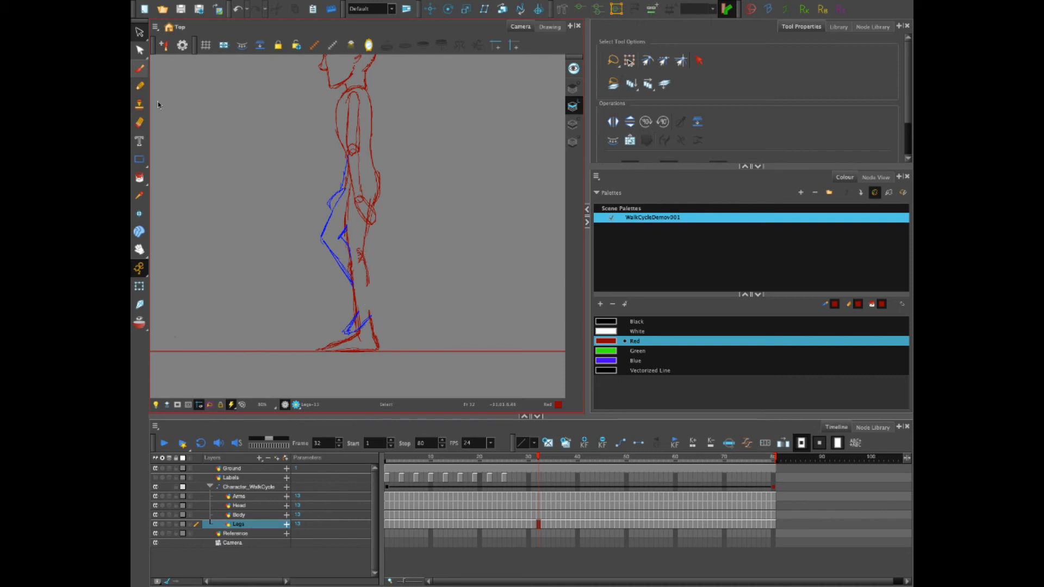
- Redraw the missing calf line in Red and the rear foot's heel line in Blue with the Brush on frame 32
left_click(139, 69)
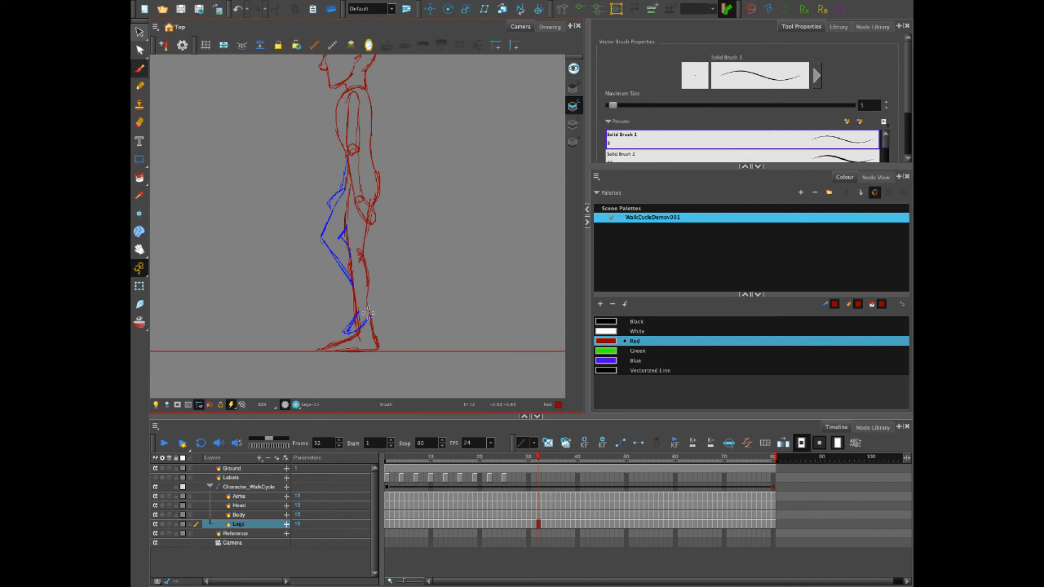
left_click(611, 361)
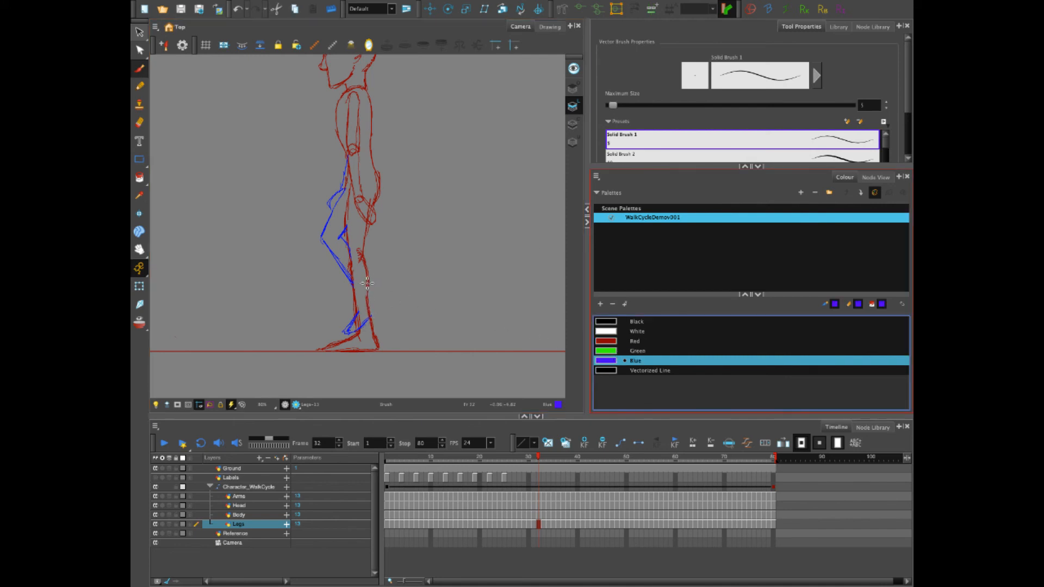
left_click_drag(368, 285, 377, 299)
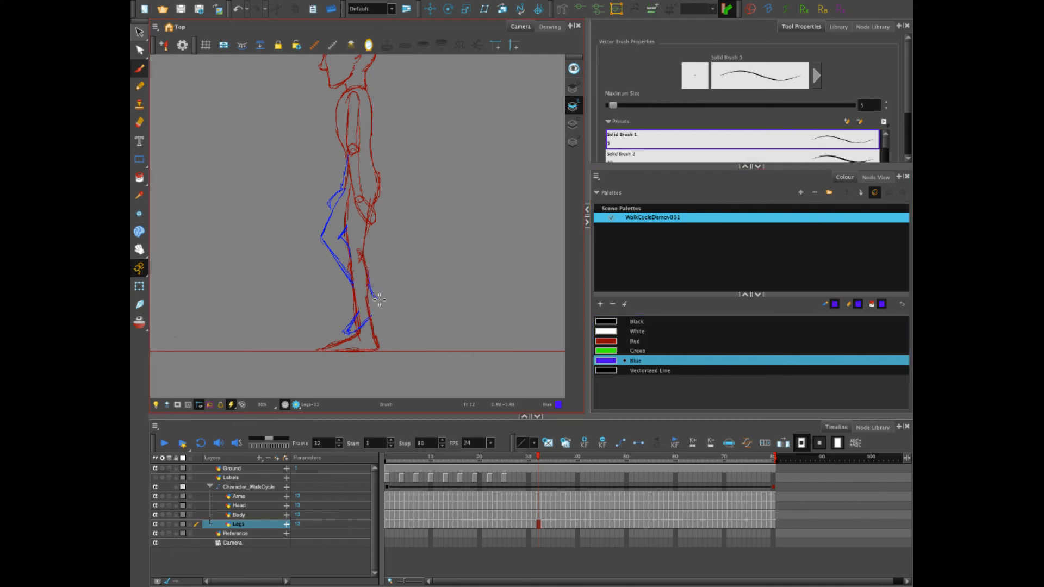
key("ctrl+z")
mouse_move(370, 285)
left_mouse_down()
mouse_move(372, 315)
mouse_move(388, 302)
mouse_move(376, 312)
mouse_move(386, 300)
mouse_move(374, 287)
mouse_move(386, 300)
mouse_move(364, 331)
left_mouse_up()
key("alt+e")
- On frame 33, select the red planted leg's strokes and tilt them so the ankle lines up with the foot
left_click(543, 524)
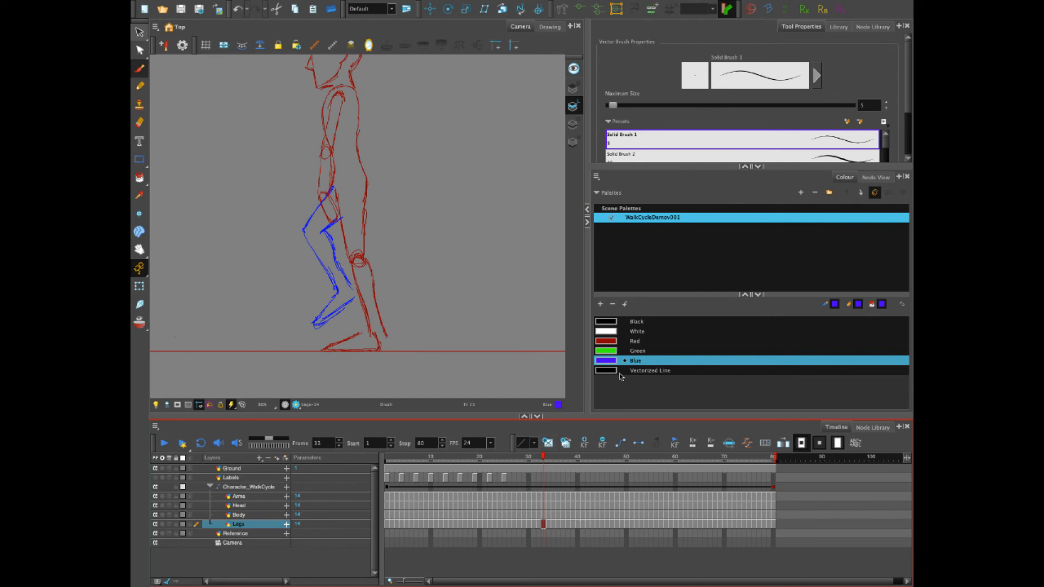
left_click(615, 342)
left_click(139, 33)
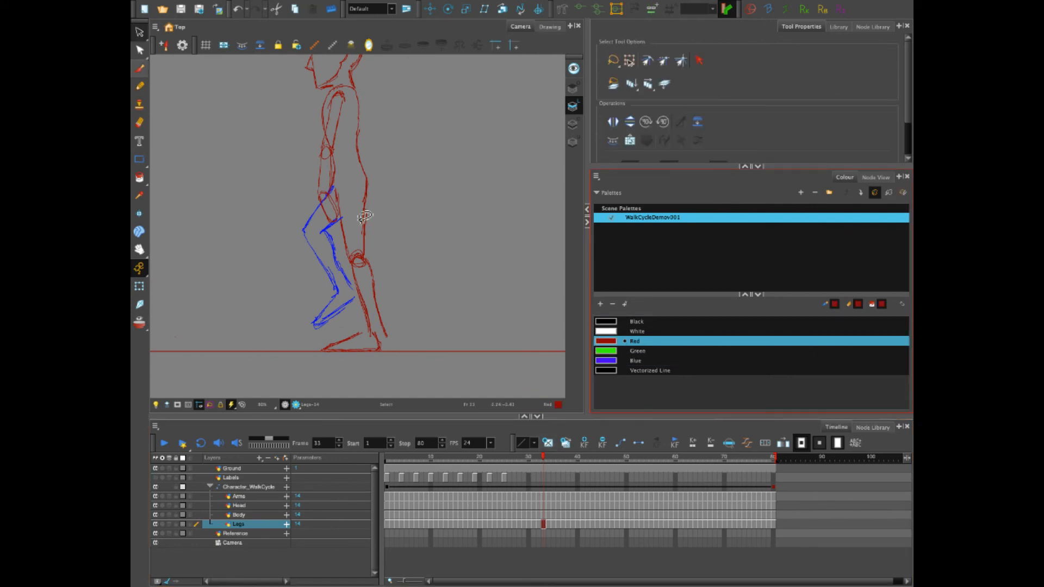
left_click_drag(372, 321, 385, 264)
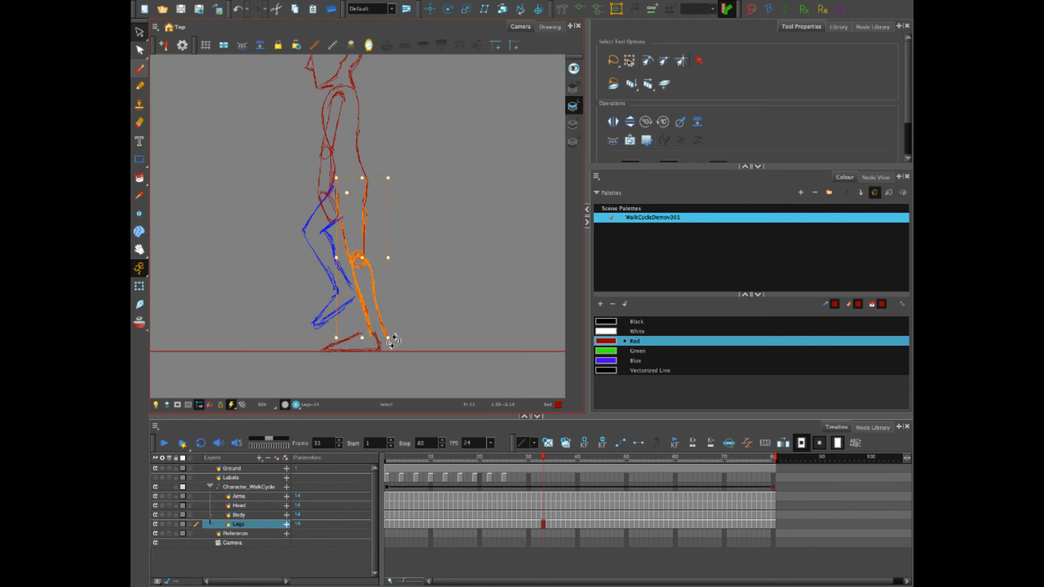
mouse_move(390, 338)
left_mouse_down()
mouse_move(384, 344)
mouse_move(397, 344)
left_mouse_up()
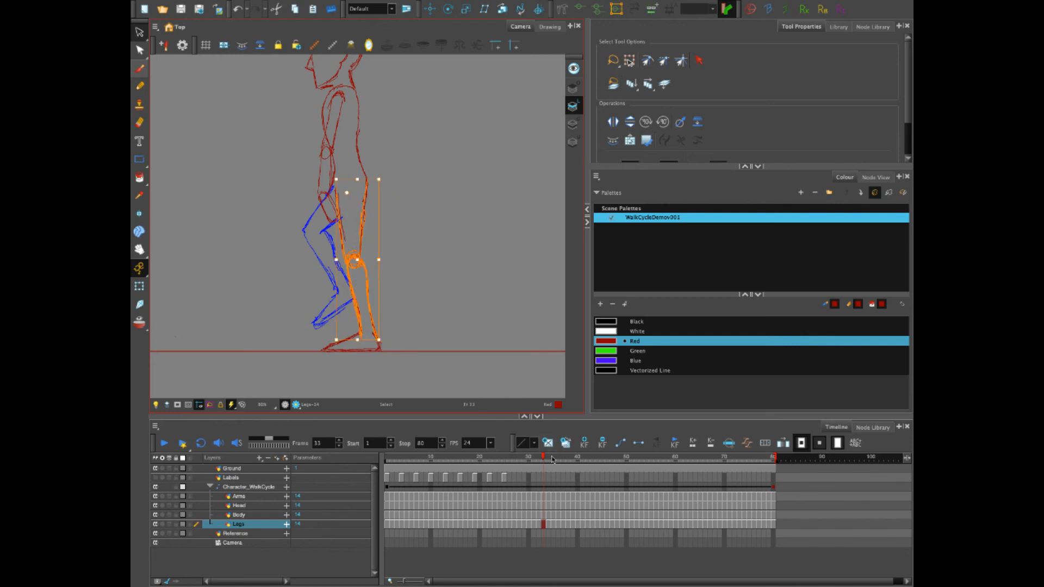
- On frame 34, select the planted leg's strokes, adjust them to meet the foot, and erase the stray lines at the heel
left_click_drag(542, 459, 550, 466)
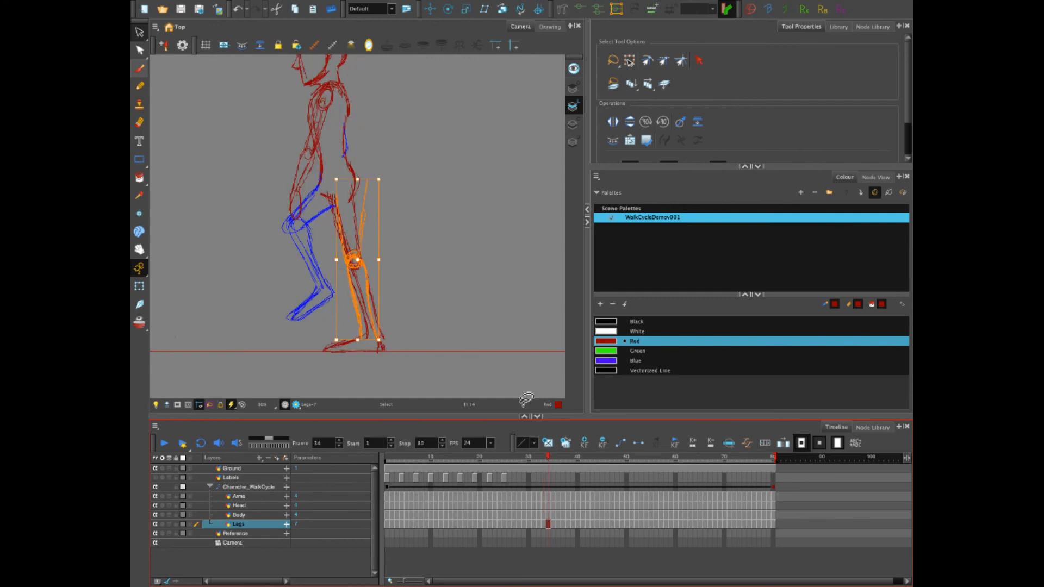
left_click(422, 258)
mouse_move(359, 210)
left_mouse_down()
mouse_move(346, 213)
mouse_move(376, 322)
mouse_move(374, 208)
left_mouse_up()
left_click_drag(354, 270, 343, 192)
left_click_drag(391, 356, 380, 350)
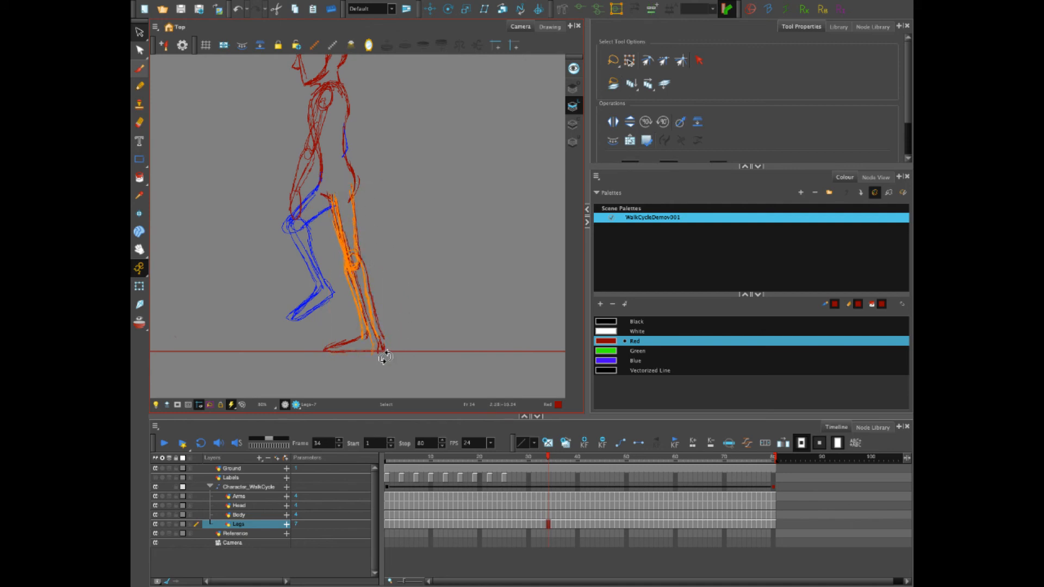
left_click(403, 350)
key("alt+e")
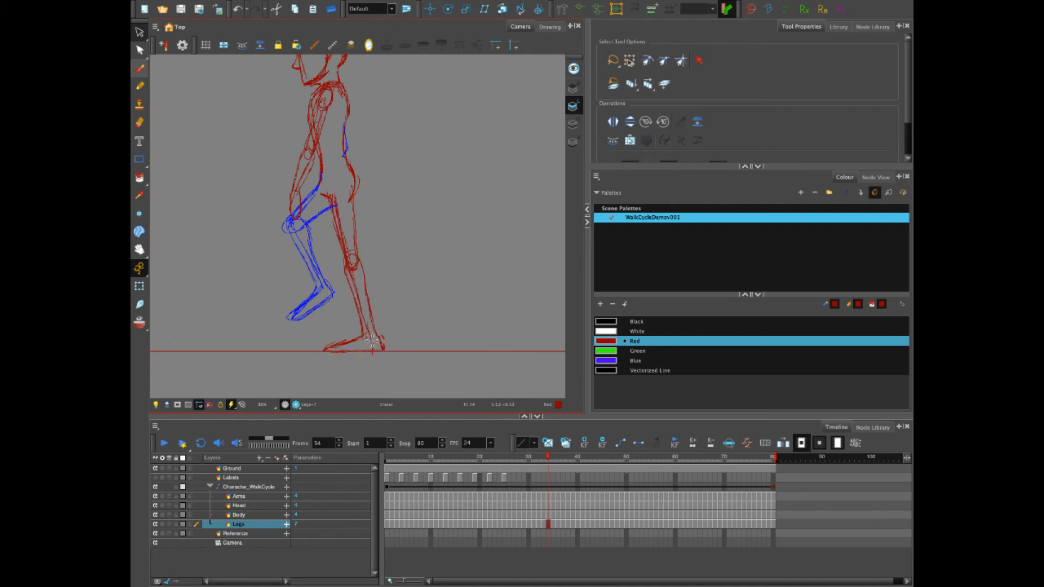
left_click_drag(374, 356, 381, 356)
- Redraw the planted leg's shin line and upper thigh line on frame 35 with the Brush in Red
left_click_drag(547, 458, 551, 462)
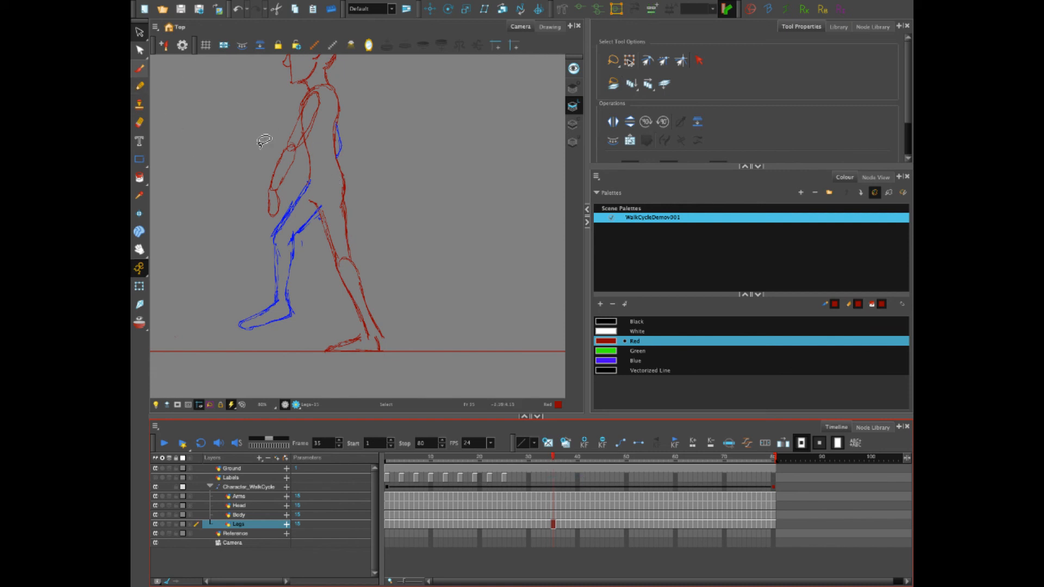
key("alt+b")
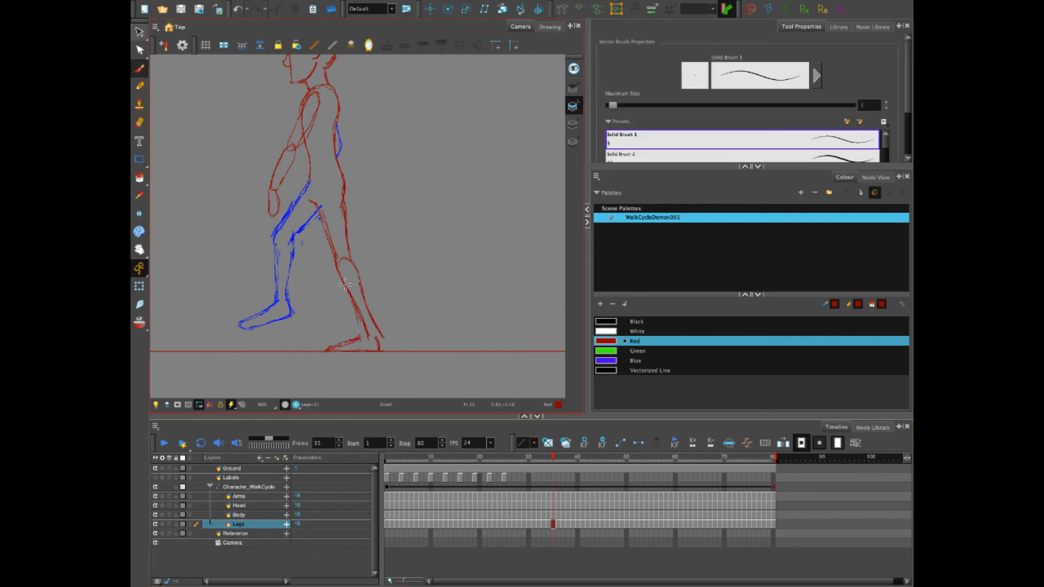
mouse_move(355, 270)
left_mouse_down()
mouse_move(386, 340)
mouse_move(358, 293)
mouse_move(369, 339)
left_mouse_up()
left_click_drag(319, 208, 321, 202)
- On frame 36, correct the red planted leg's heel, shin and calf lines against the onion-skinned neighbouring drawings
left_click_drag(554, 460, 557, 461)
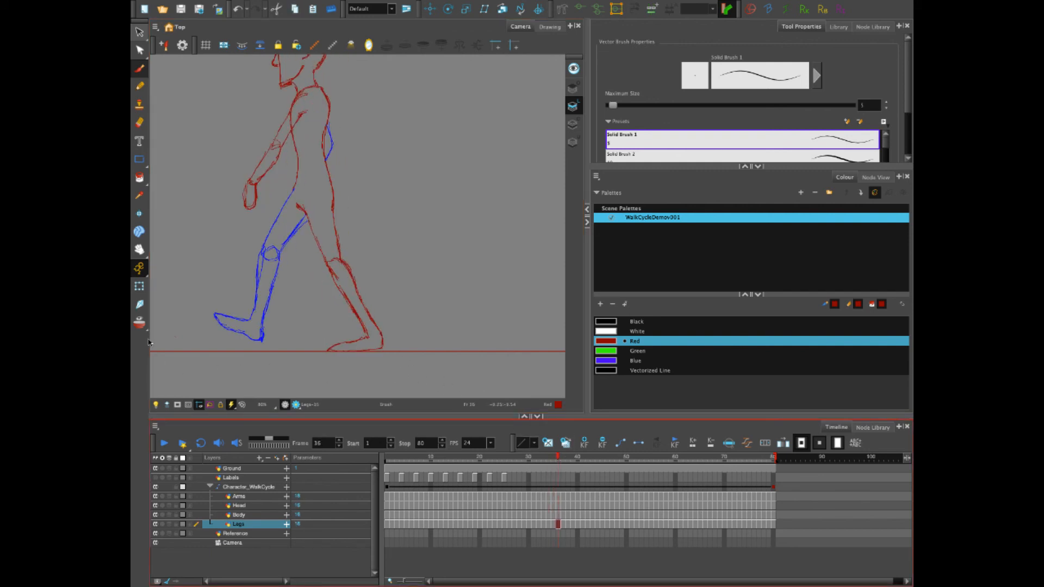
left_click(139, 322)
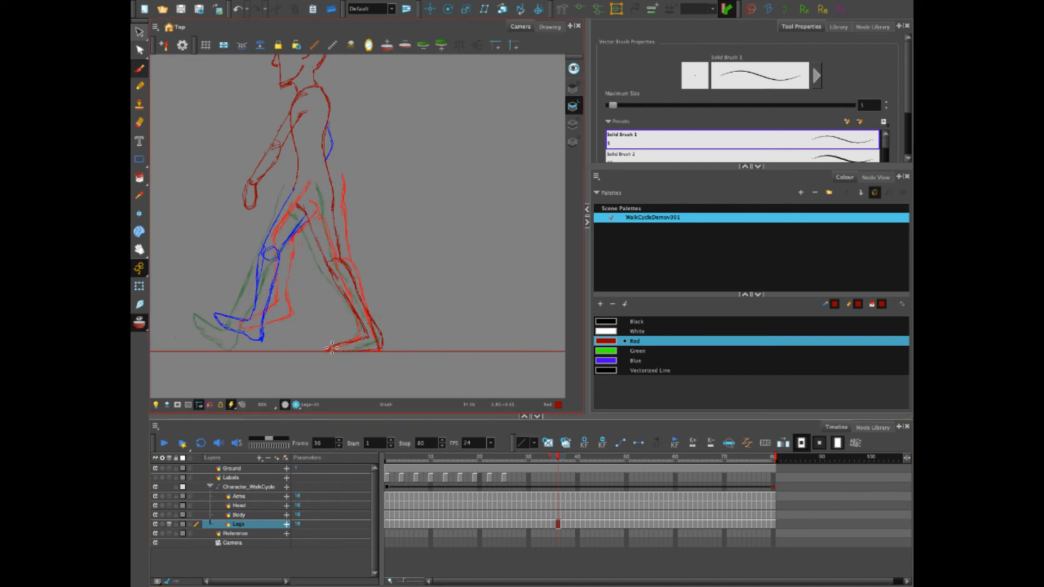
mouse_move(380, 333)
left_mouse_down()
mouse_move(374, 311)
mouse_move(374, 353)
left_mouse_up()
left_click_drag(335, 274, 345, 293)
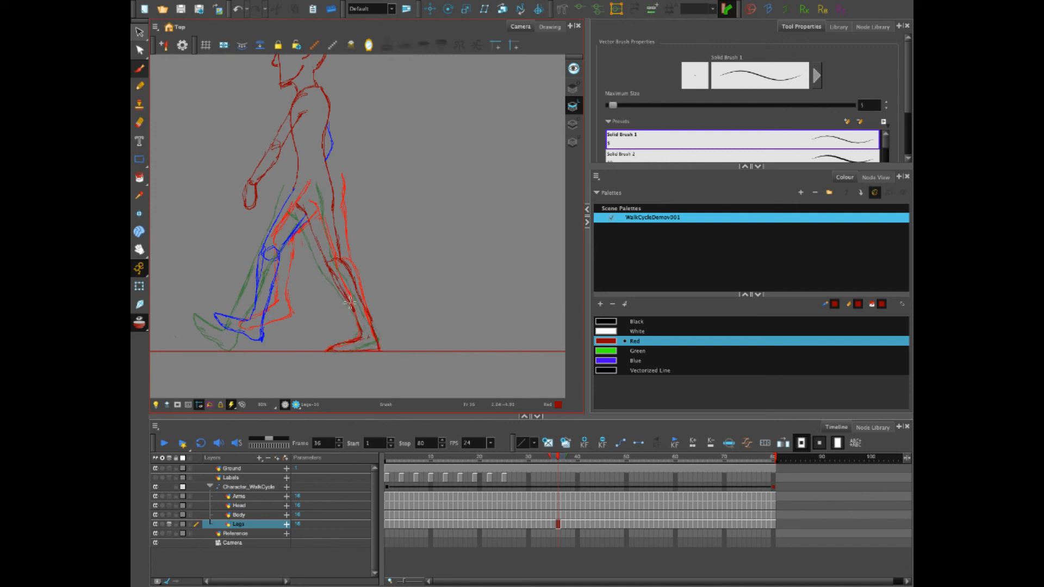
left_click(139, 322)
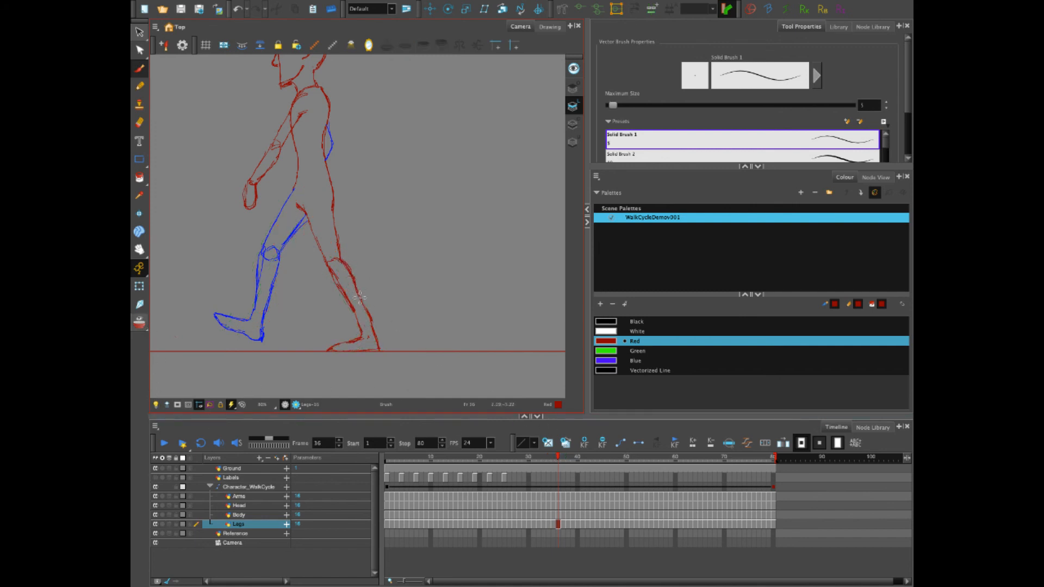
left_click_drag(359, 298, 381, 351)
left_click_drag(359, 298, 360, 329)
- Go back to frame 15, select the blue planted foot and pull its toe in slightly to narrow the foot
left_click(553, 460)
mouse_move(553, 460)
left_mouse_down()
mouse_move(579, 461)
mouse_move(466, 471)
left_mouse_up()
left_click_drag(526, 380, 424, 368)
left_click(460, 461)
left_click_drag(459, 461, 454, 464)
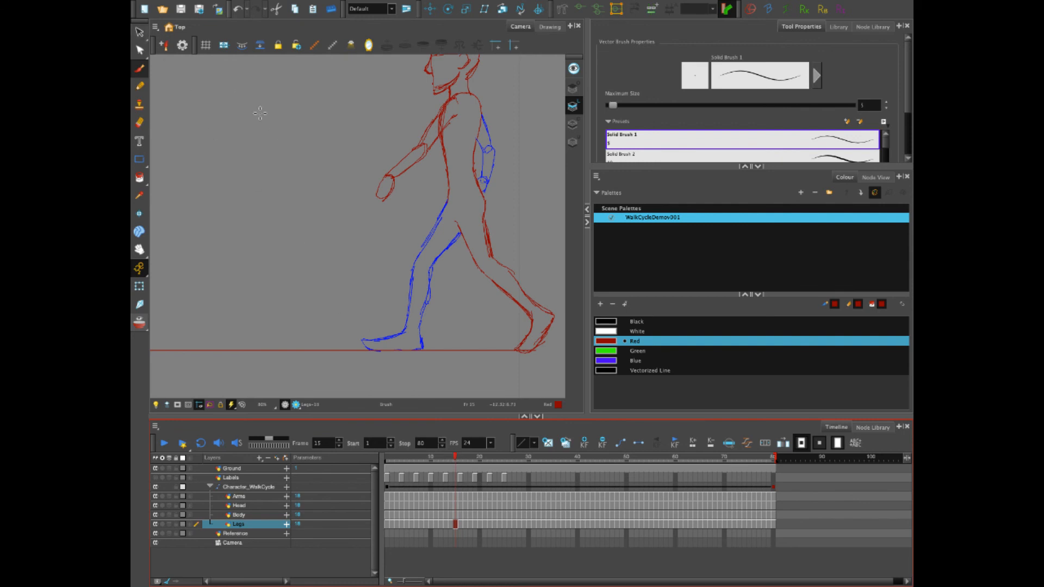
left_click(139, 32)
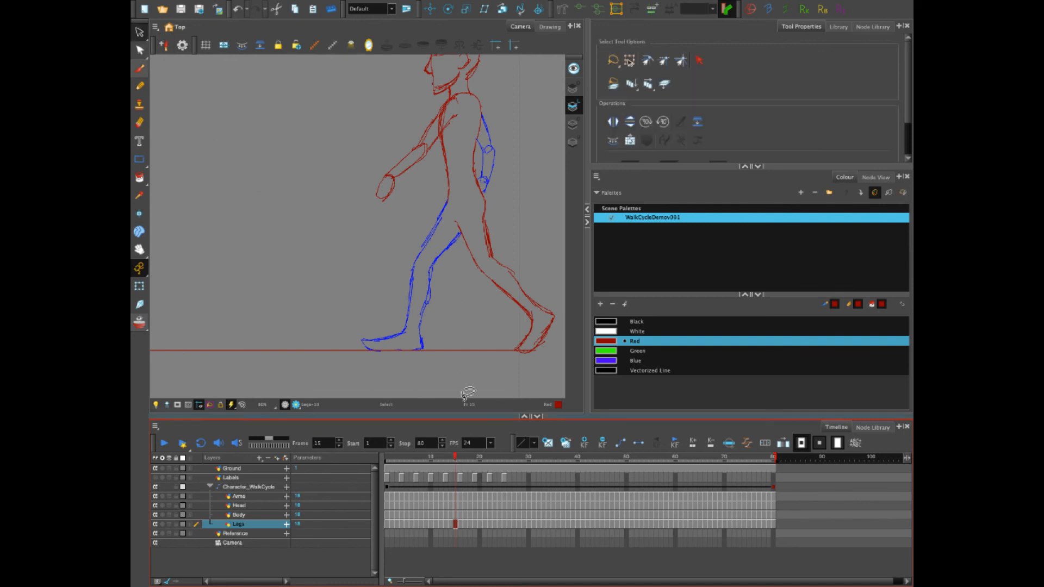
mouse_move(423, 338)
left_mouse_down()
mouse_move(357, 338)
mouse_move(428, 347)
left_mouse_up()
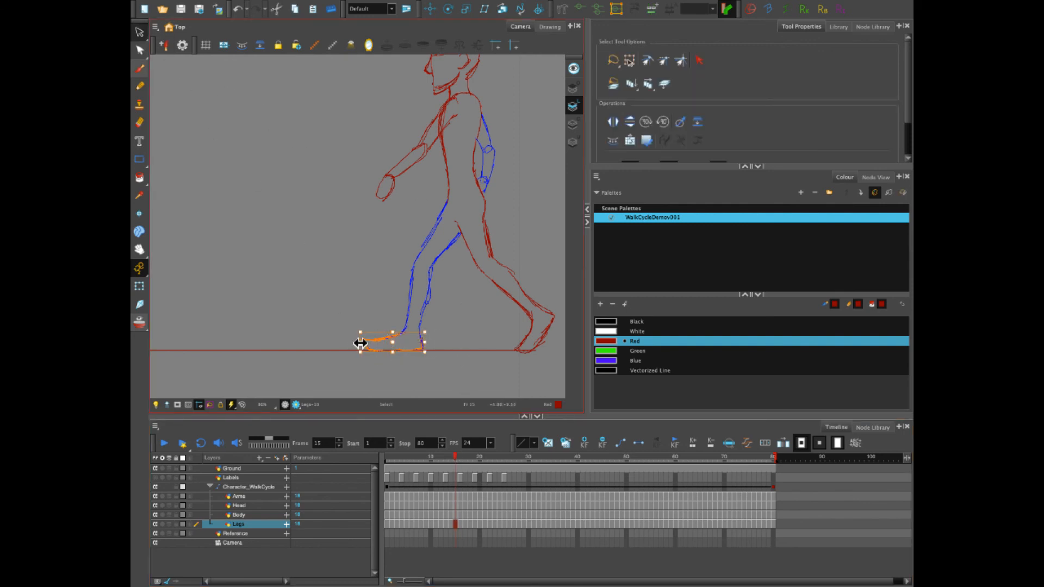
left_click_drag(362, 343, 365, 343)
- On frame 18, select the blue planted foot and shift it forward to match the onion-skinned foot position
left_click_drag(456, 457, 460, 459)
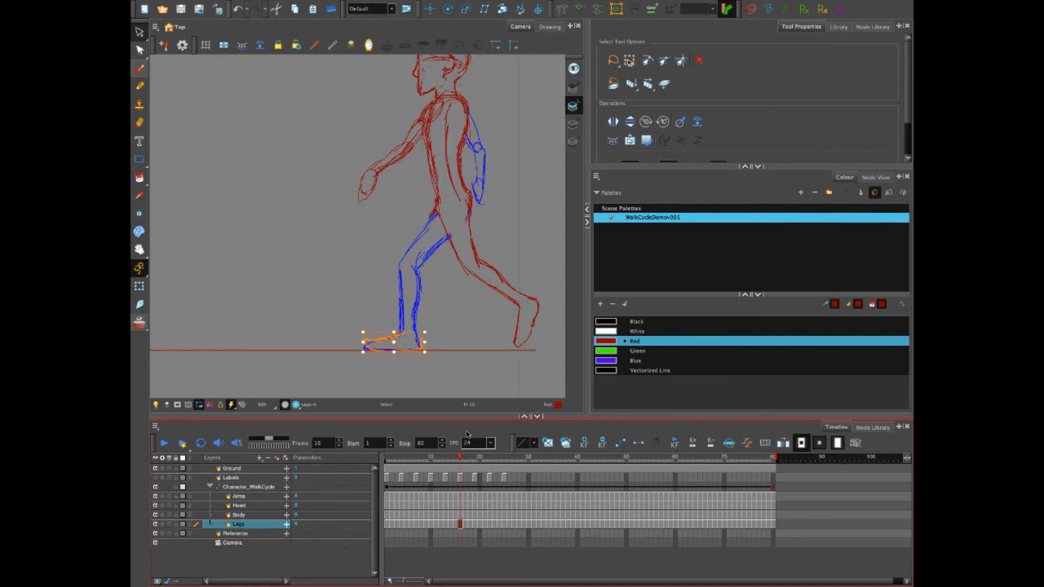
left_click(459, 360)
left_click(443, 375)
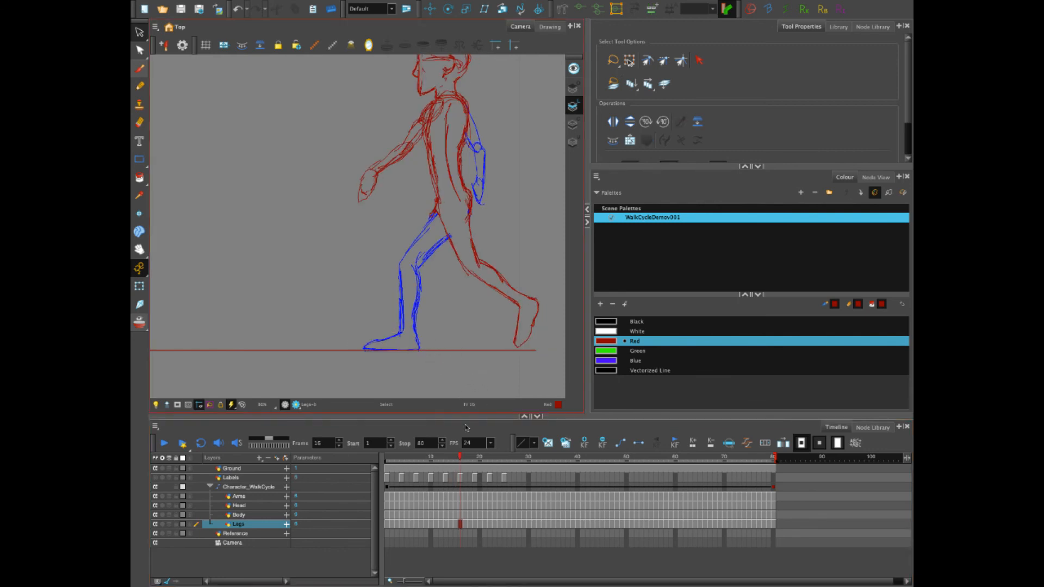
mouse_move(459, 459)
left_mouse_down()
mouse_move(446, 462)
mouse_move(471, 468)
left_mouse_up()
mouse_move(432, 342)
left_mouse_down()
mouse_move(366, 338)
mouse_move(463, 360)
mouse_move(359, 361)
mouse_move(417, 359)
left_mouse_up()
left_click(140, 323)
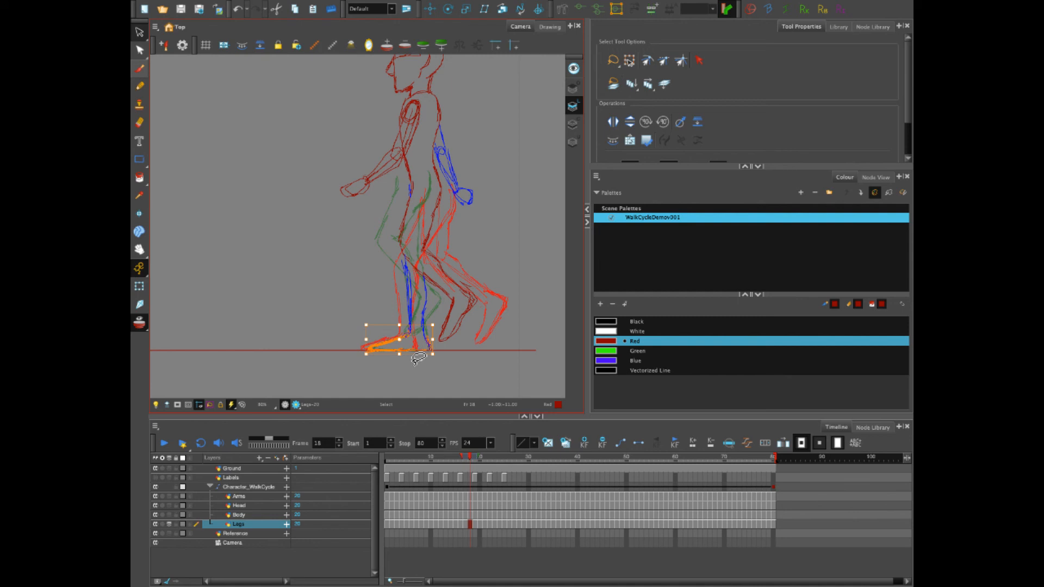
left_click_drag(386, 349, 380, 348)
- On frames 19 and 20, select the blue planted foot and move it forward onto the previous frame's foot
left_click(474, 464)
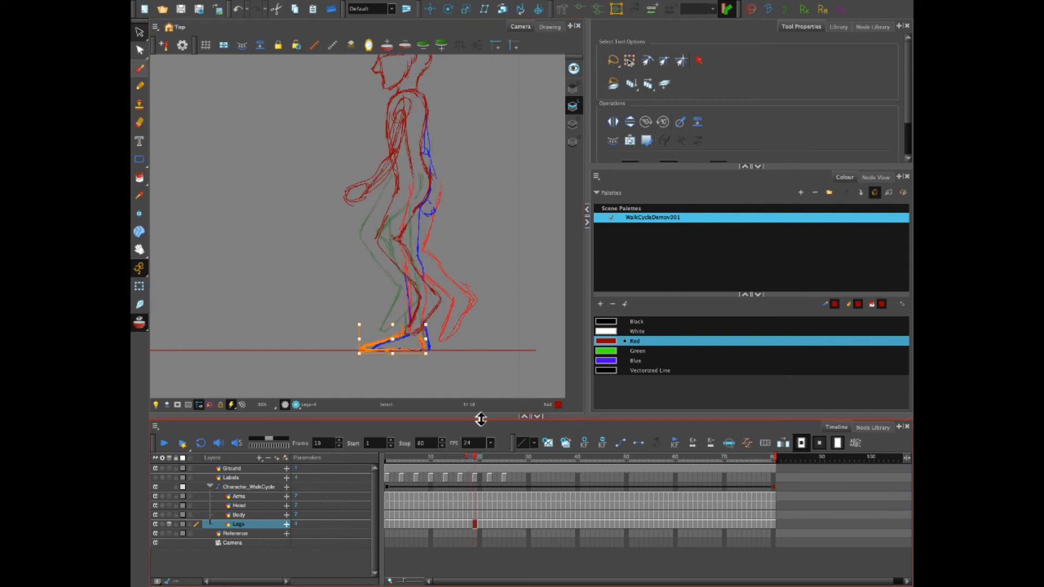
left_click(381, 336)
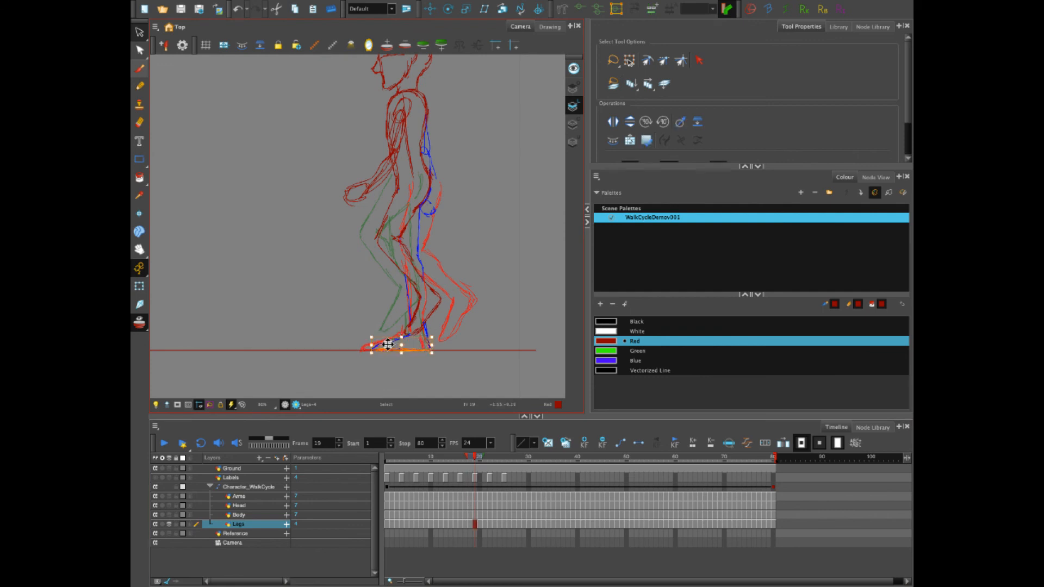
left_click_drag(388, 344, 376, 350)
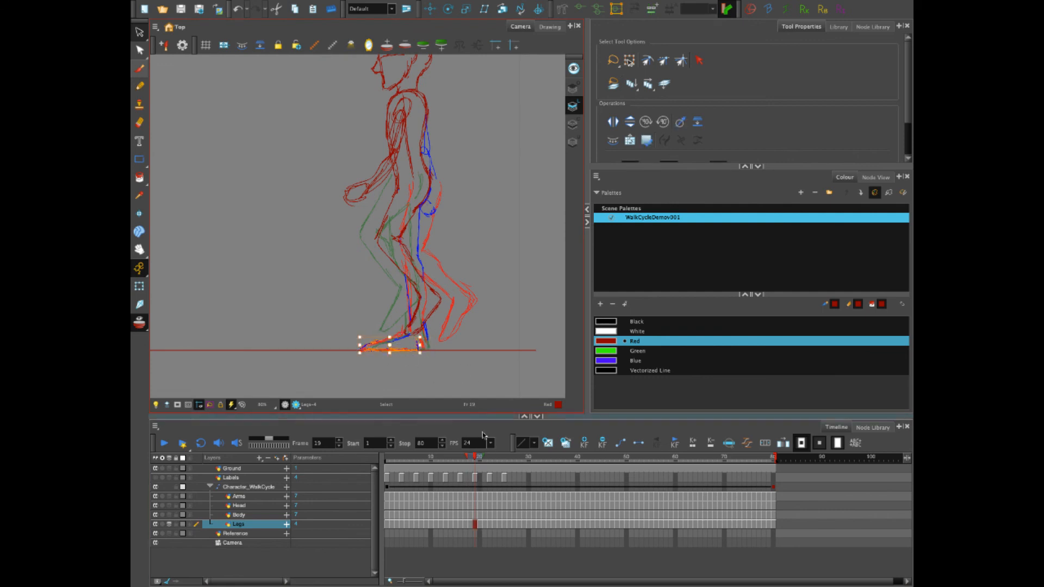
left_click(479, 459)
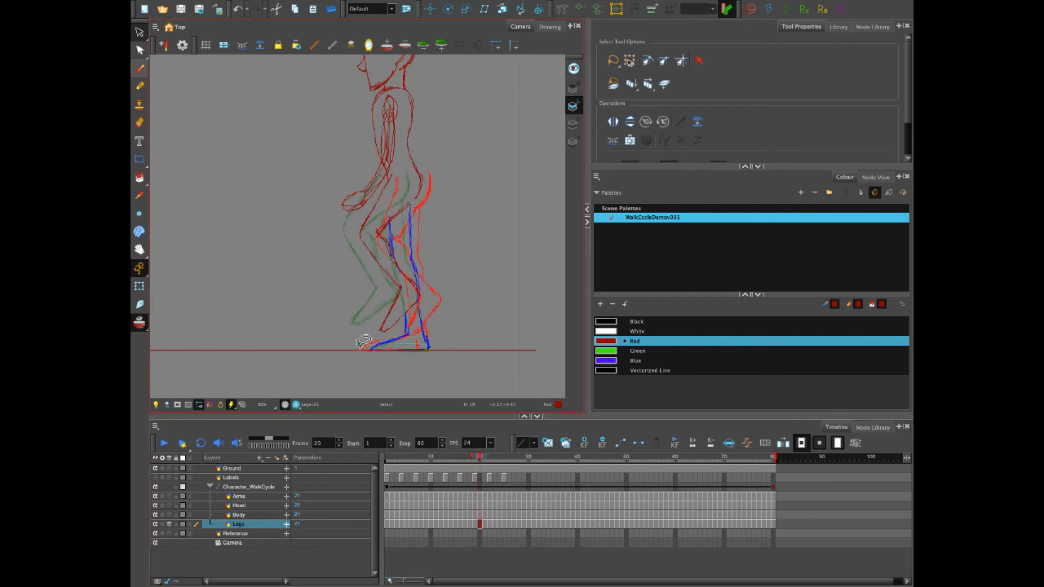
mouse_move(363, 342)
left_mouse_down()
mouse_move(426, 339)
mouse_move(417, 345)
left_mouse_up()
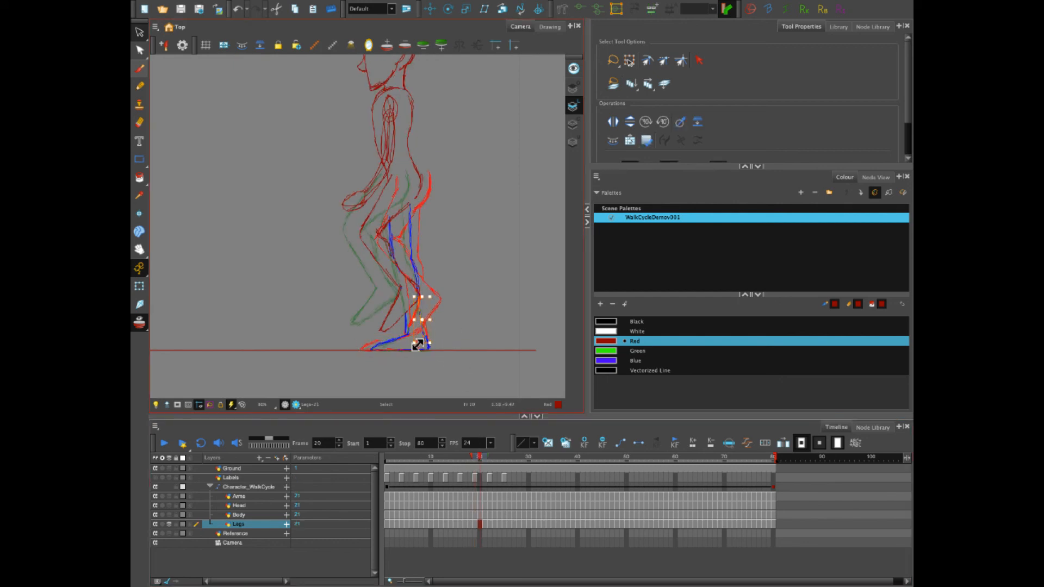
key("ctrl+z")
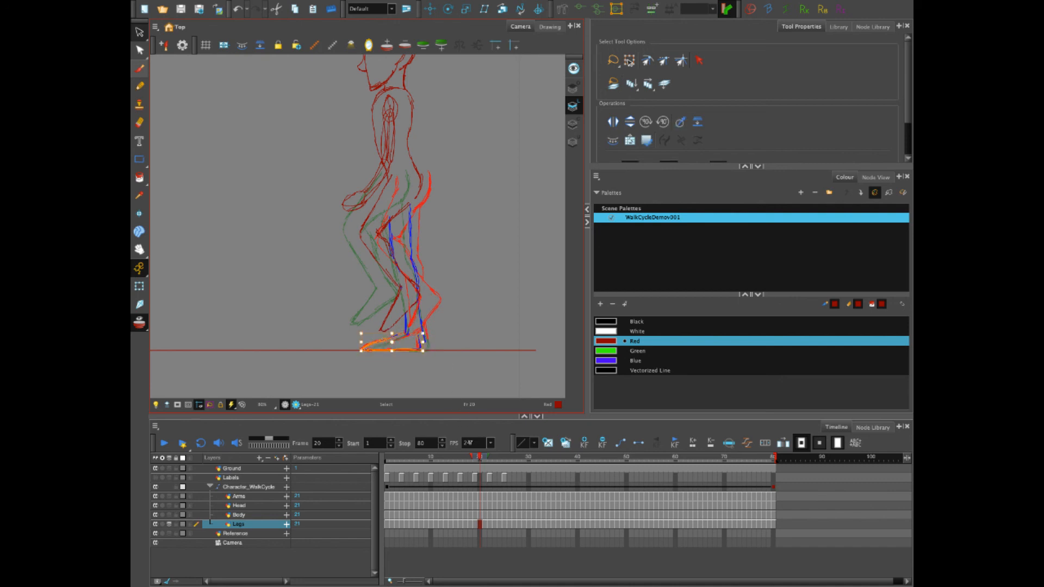
- On frames 21 and 22, select the blue planted foot and line it up with the onion-skinned foot
left_click(484, 458)
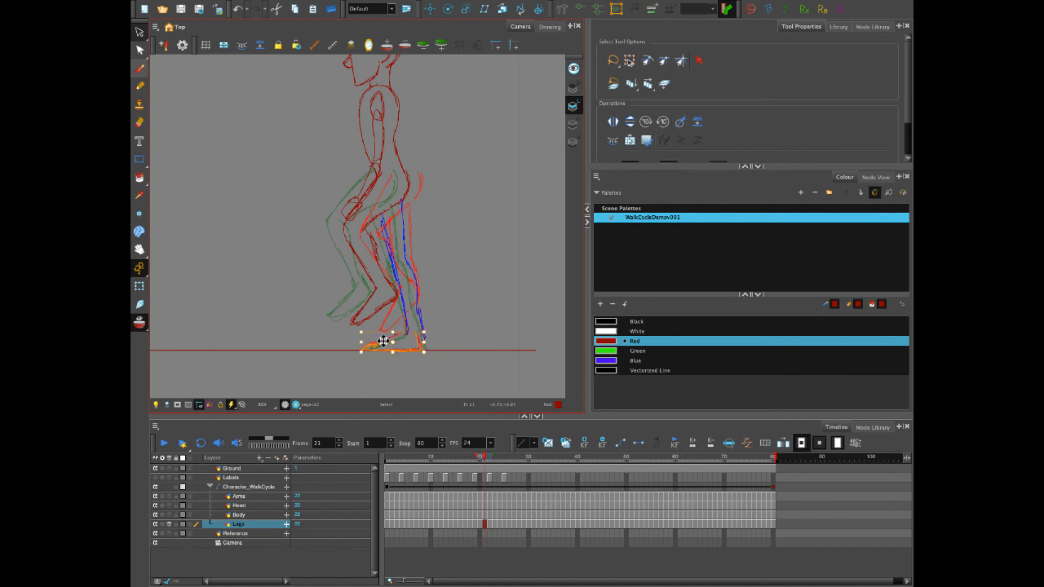
left_click(489, 458)
left_click(435, 336)
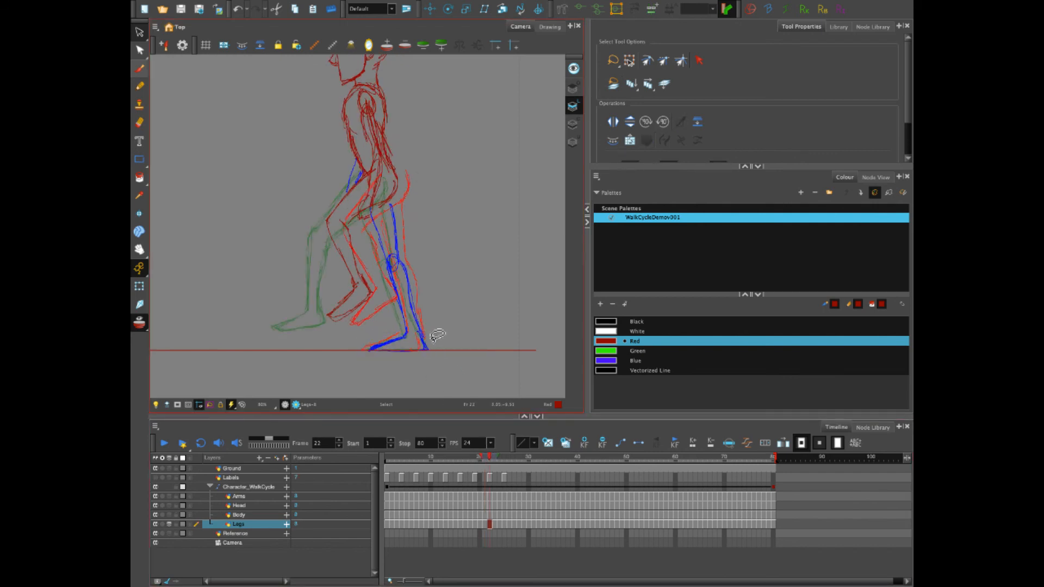
left_click(398, 342)
left_click(435, 342)
left_click(408, 340)
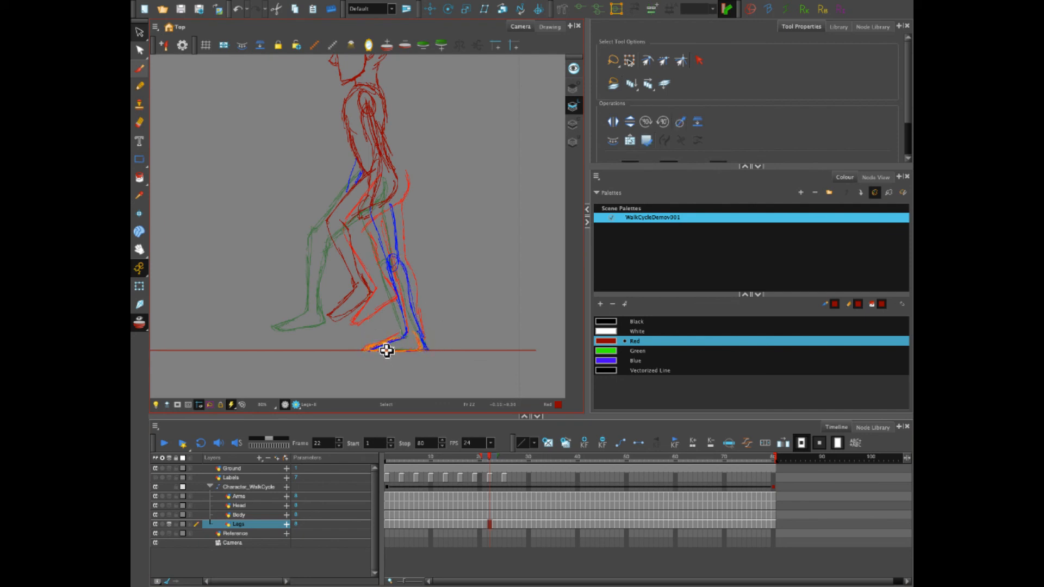
- On frames 23 and 24, lasso the blue planted foot and shift it to match the locked foot position
left_click(494, 459)
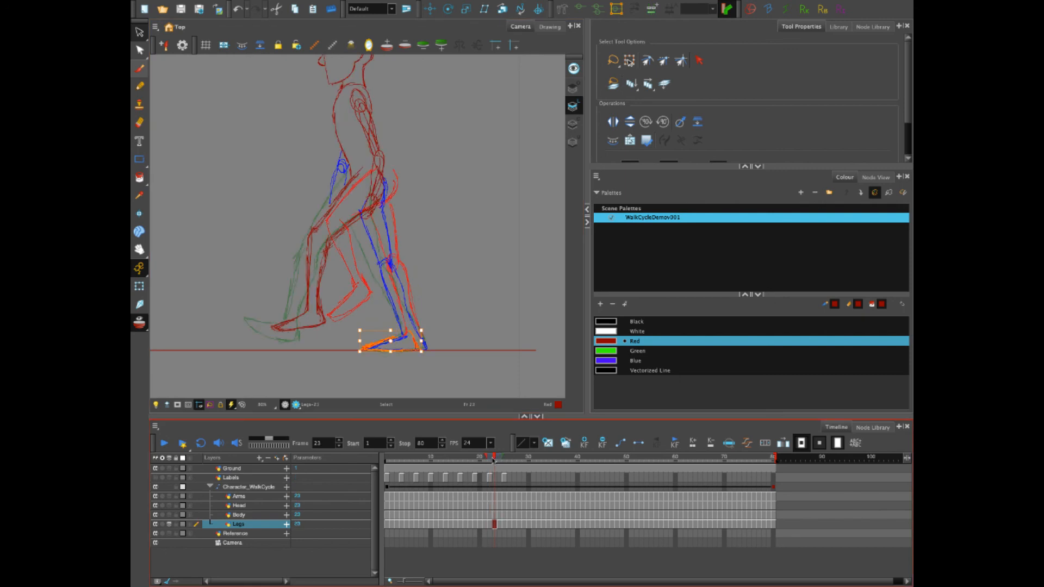
left_click_drag(357, 345, 451, 350)
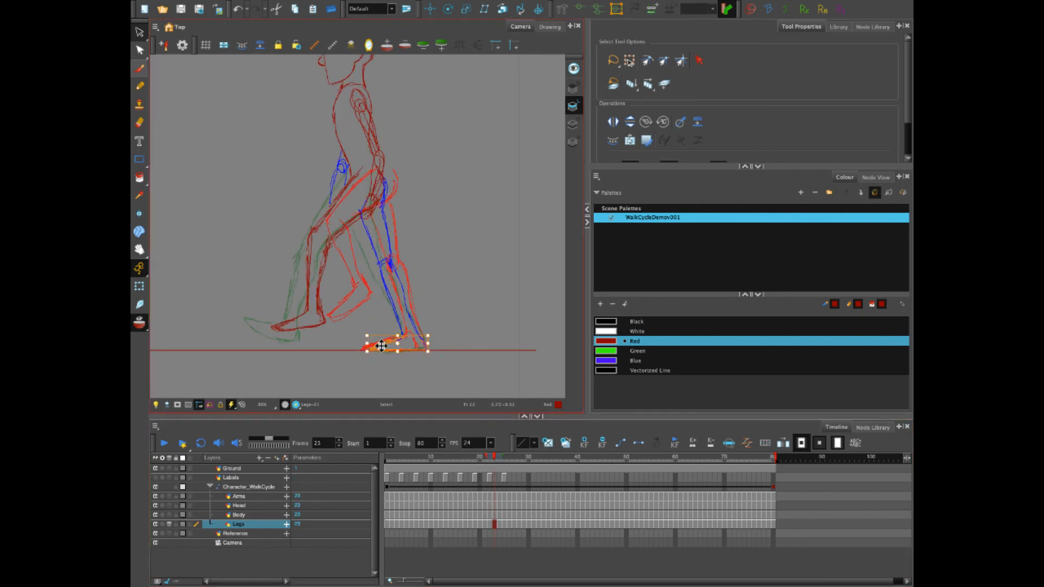
left_click(498, 460)
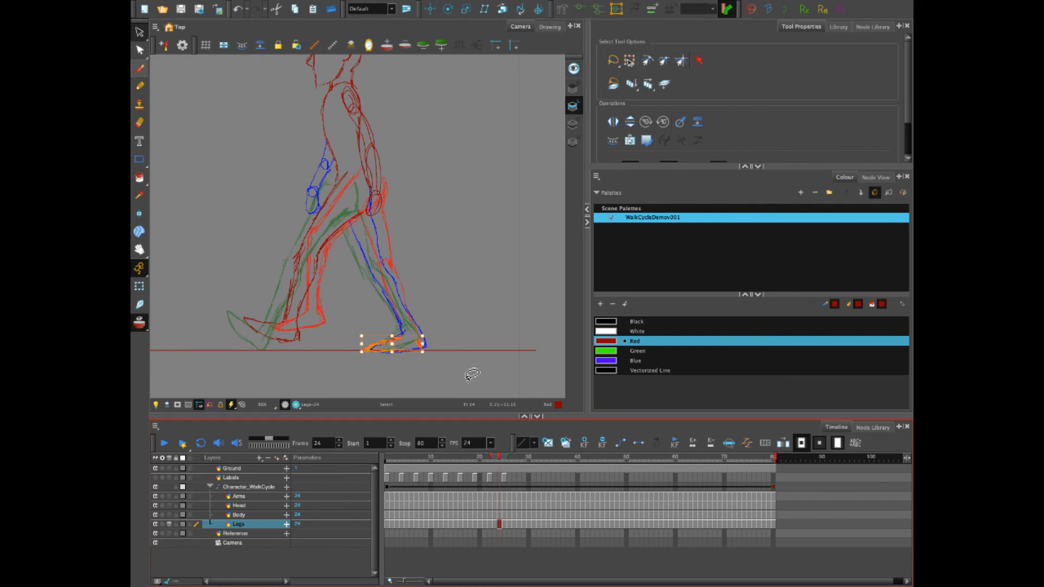
mouse_move(451, 354)
left_mouse_down()
mouse_move(425, 334)
mouse_move(356, 351)
mouse_move(404, 348)
left_mouse_up()
- On frame 25, touch up the planted foot's toe line with the Brush in Blue
left_click_drag(499, 460, 504, 461)
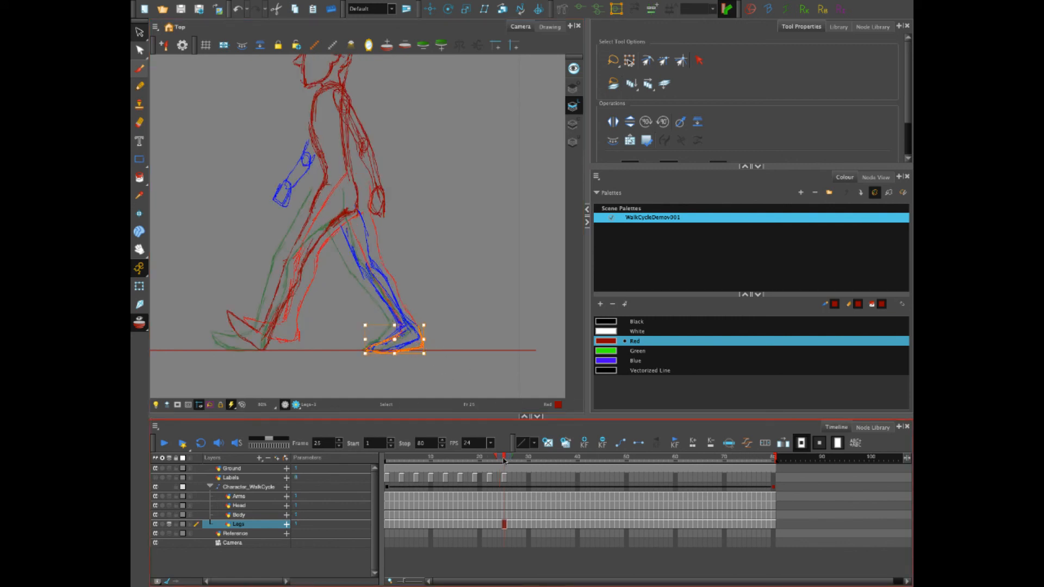
left_click(499, 362)
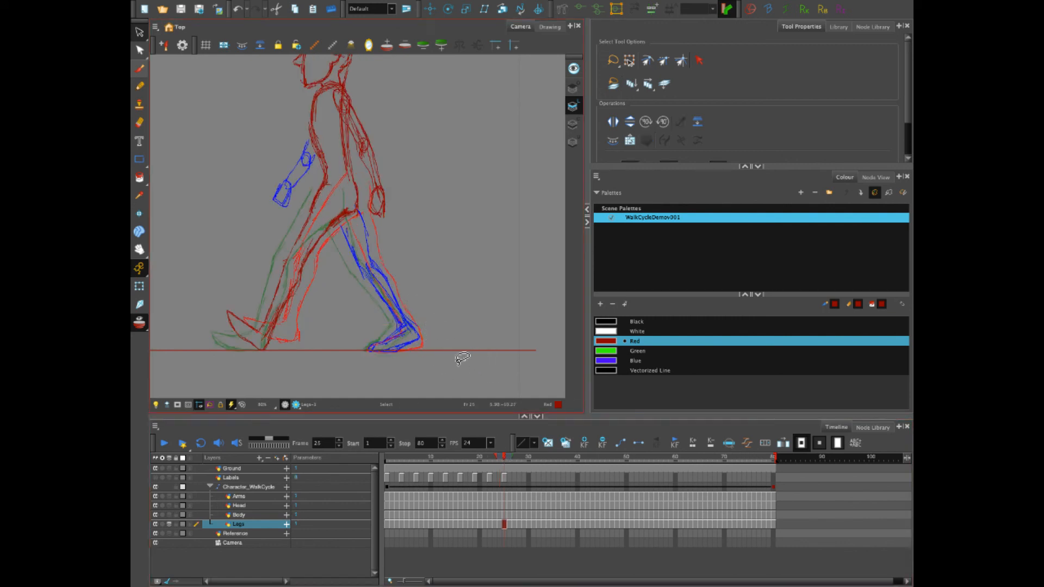
left_click(510, 459)
left_click(504, 460)
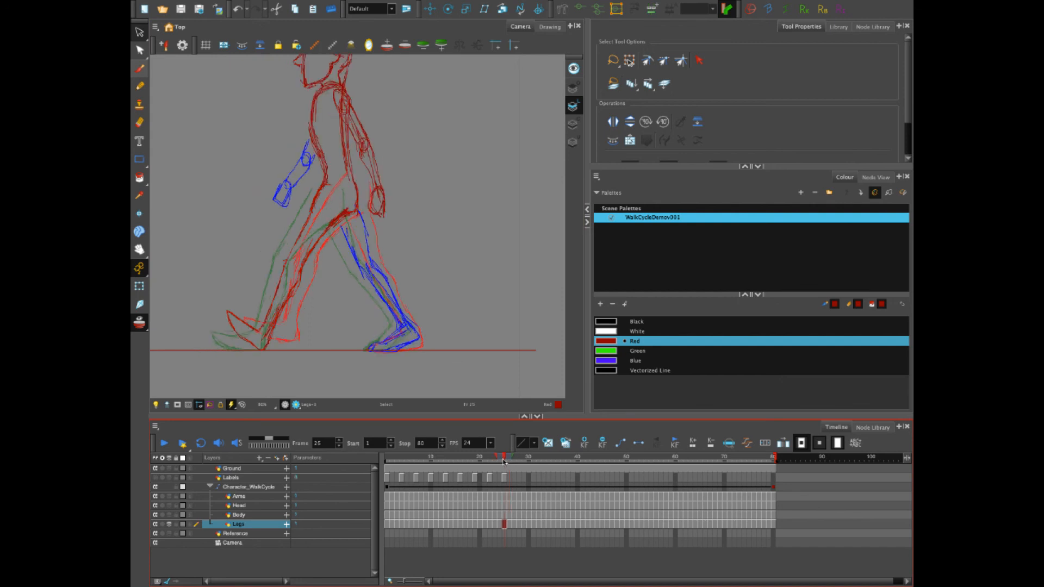
key("alt+b")
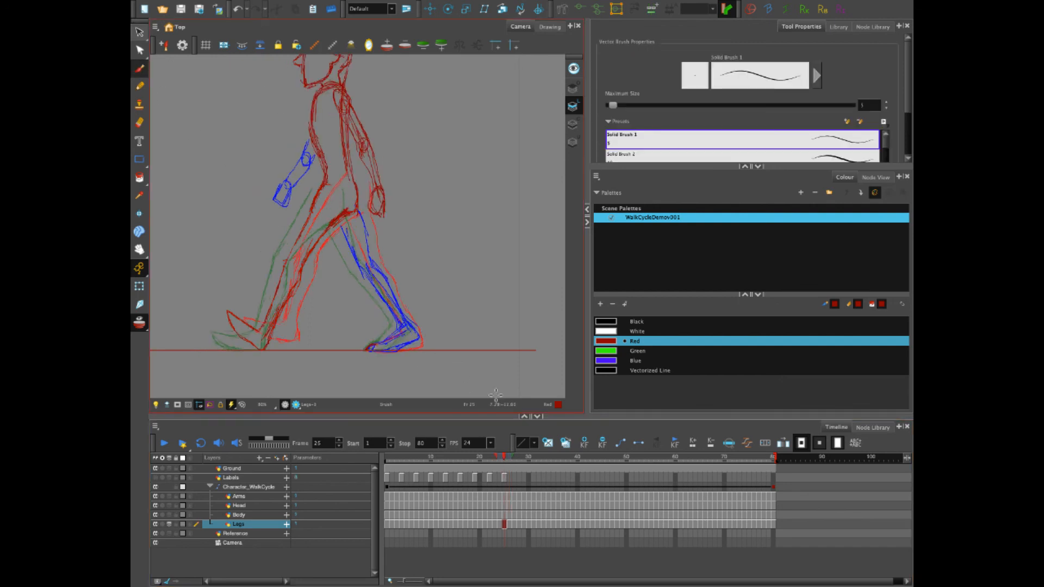
key("ctrl+z")
left_click(608, 362)
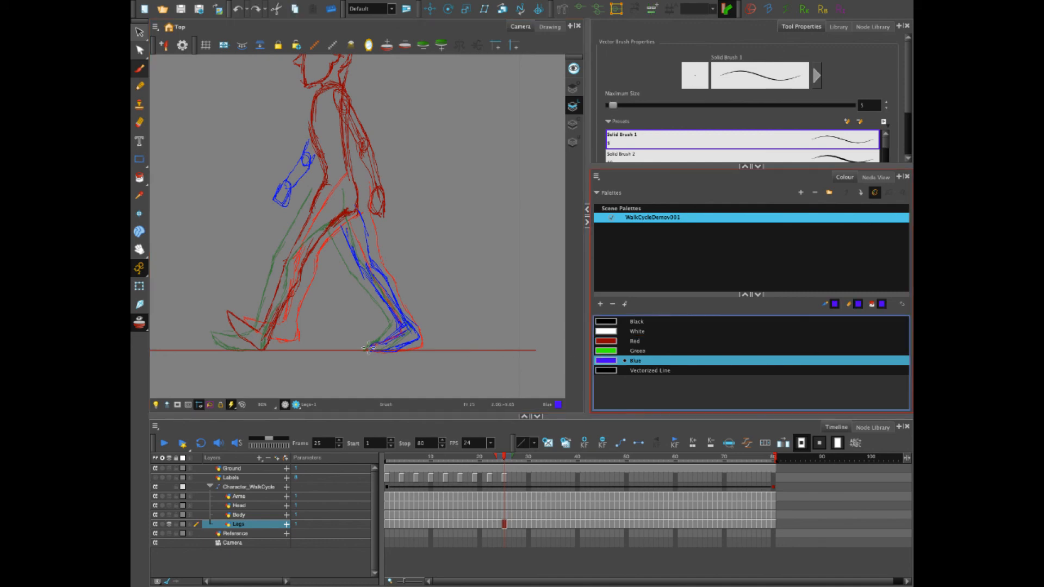
left_click_drag(372, 344, 369, 350)
- Turn off onion skin and play the walk across the scene from frame 1 to check the planted feet
left_click_drag(504, 456, 356, 478)
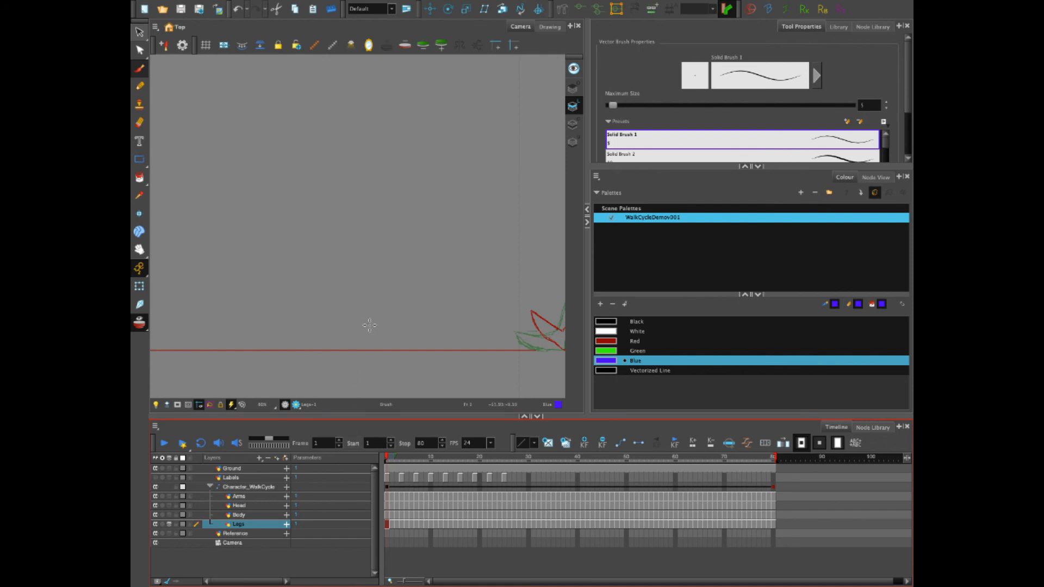
key("1")
left_click_drag(369, 323, 412, 342)
key("1")
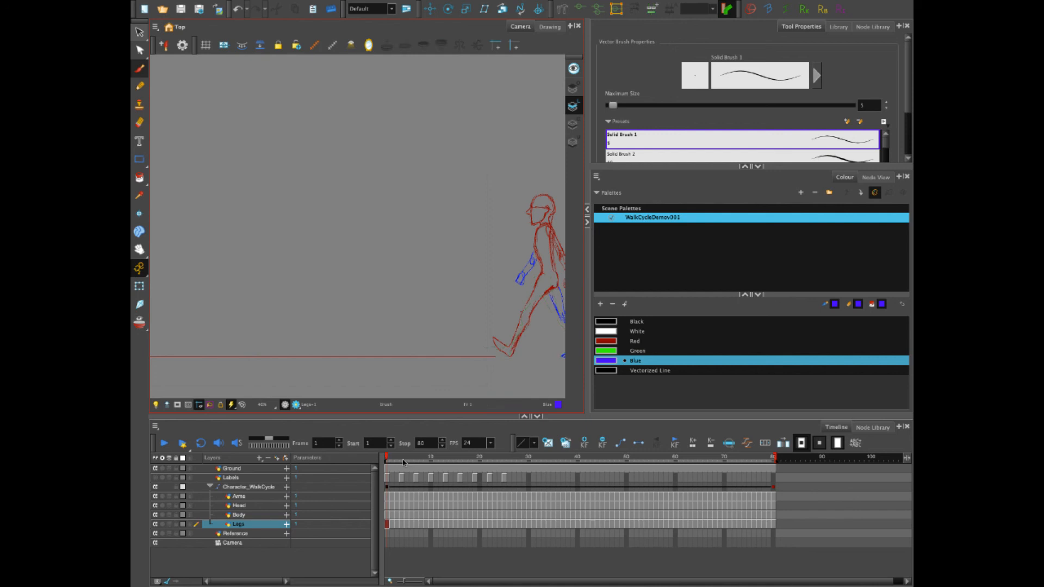
left_click(385, 462)
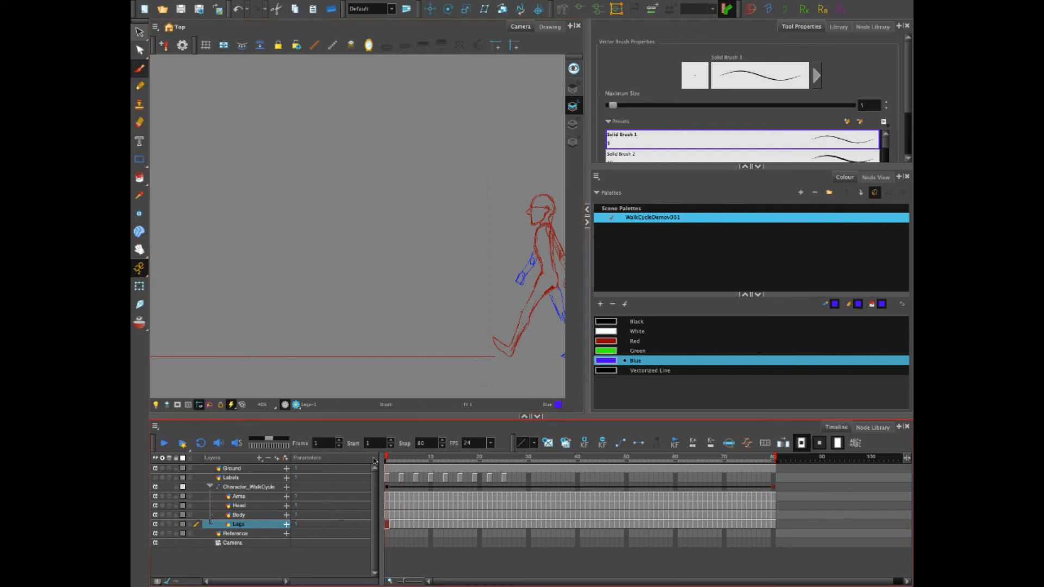
left_click(164, 443)
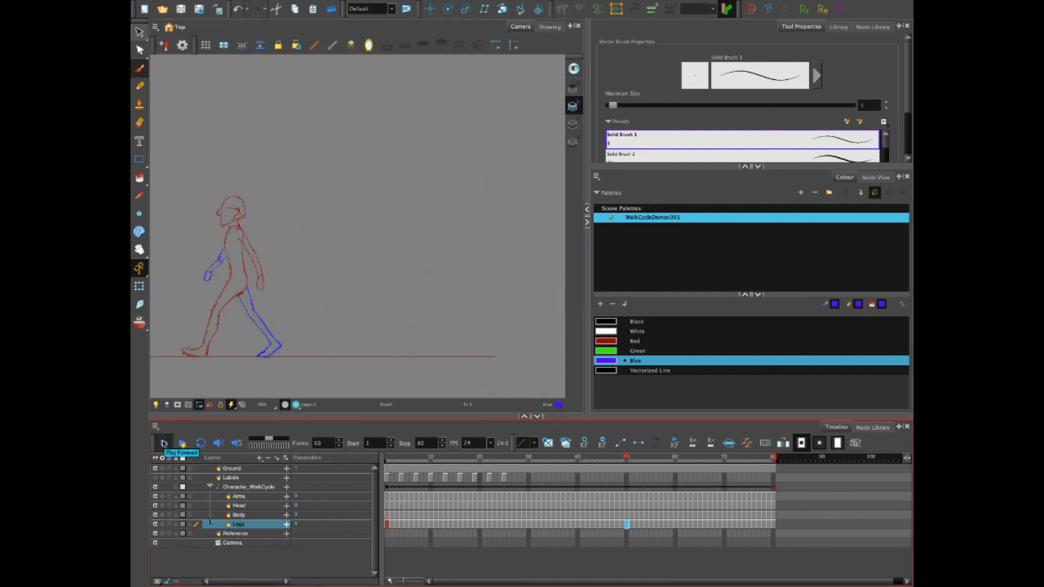
left_click(164, 443)
- On frame 18, redraw the blue planted leg's shin and calf lines down to the foot and erase the old strokes
left_click_drag(424, 458, 470, 454)
key("2")
key("2")
key("2")
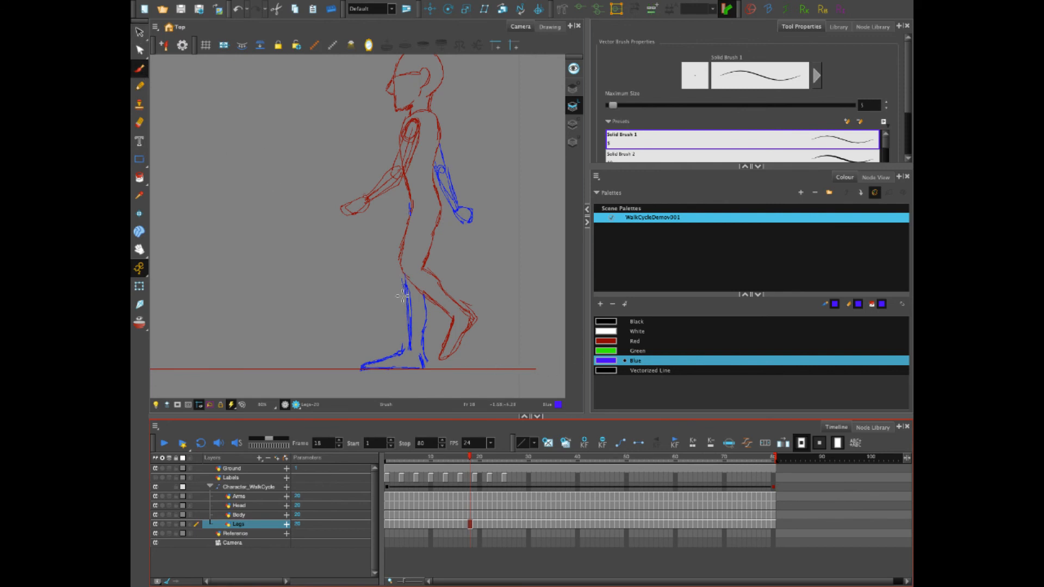
left_click_drag(403, 349, 402, 275)
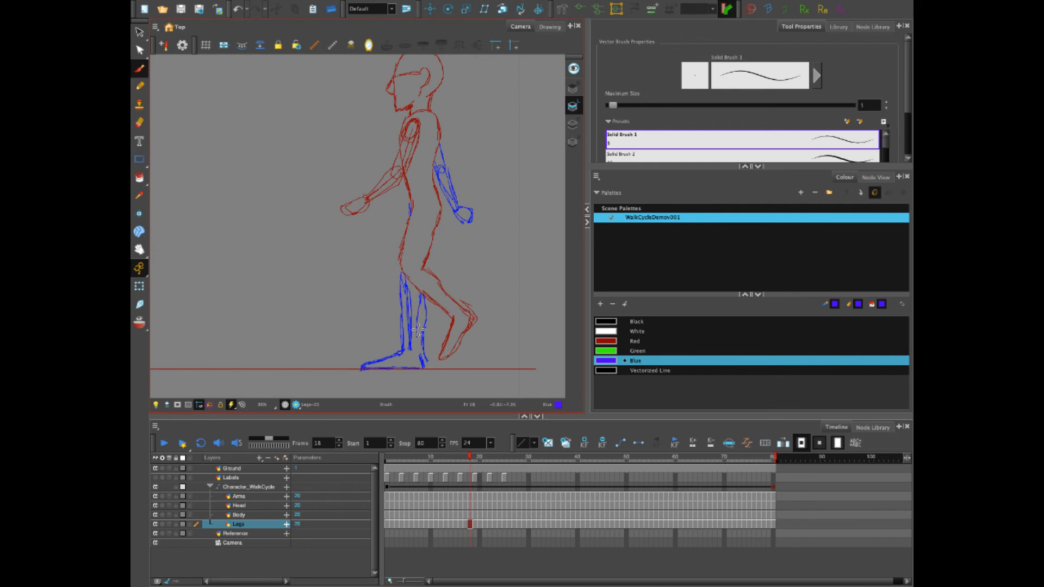
left_click_drag(417, 330, 423, 368)
key("alt+e")
mouse_move(409, 283)
left_mouse_down()
mouse_move(409, 344)
mouse_move(426, 306)
mouse_move(426, 352)
left_mouse_up()
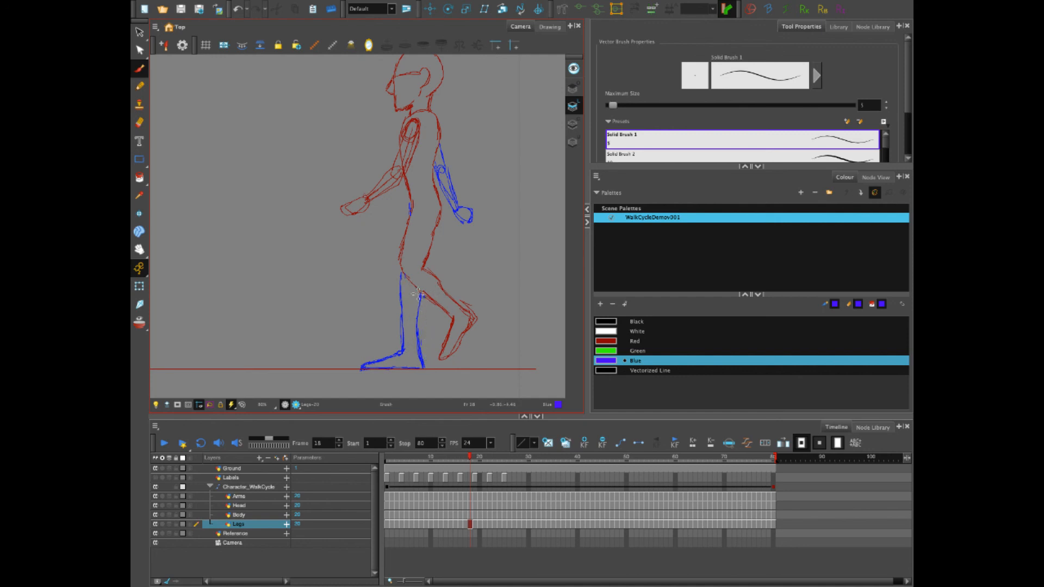
- On frames 19 and 20, redraw the blue planted leg's shin and calf lines down to the foot and erase the old strokes
left_click_drag(470, 460, 475, 461)
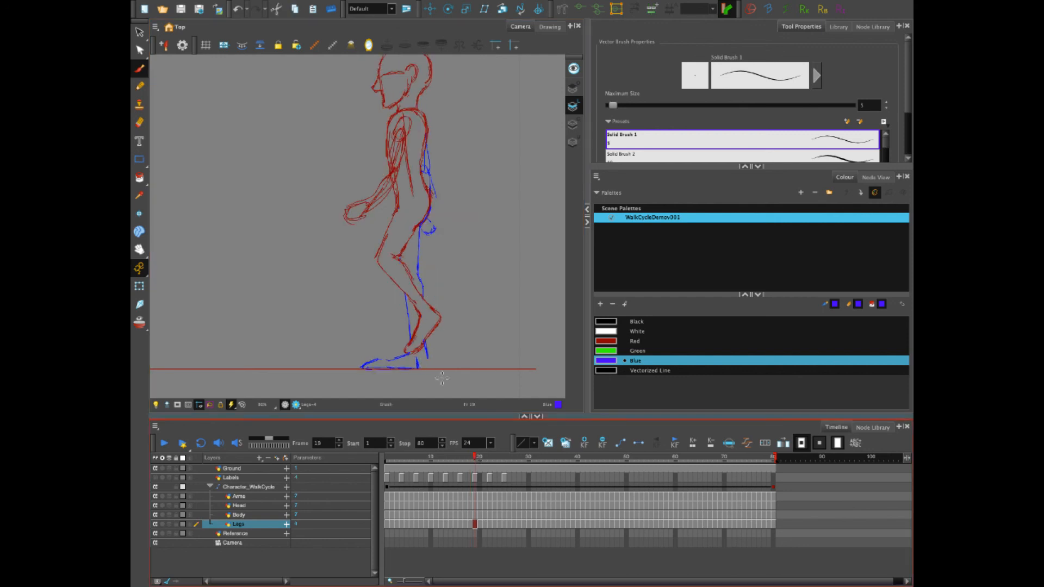
left_click_drag(418, 368, 417, 355)
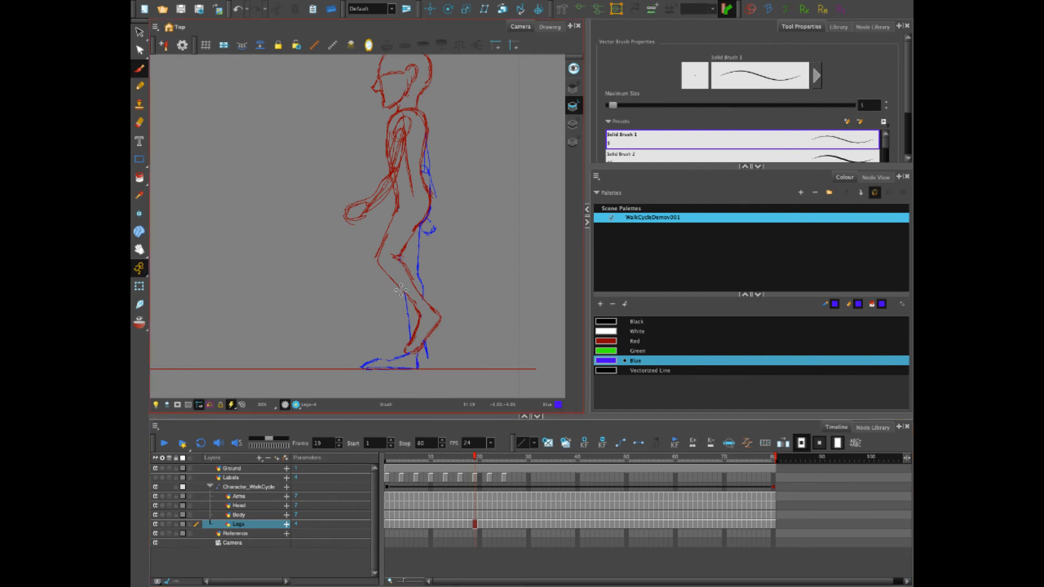
mouse_move(400, 290)
left_mouse_down()
mouse_move(409, 345)
mouse_move(403, 323)
left_mouse_up()
left_click(480, 523)
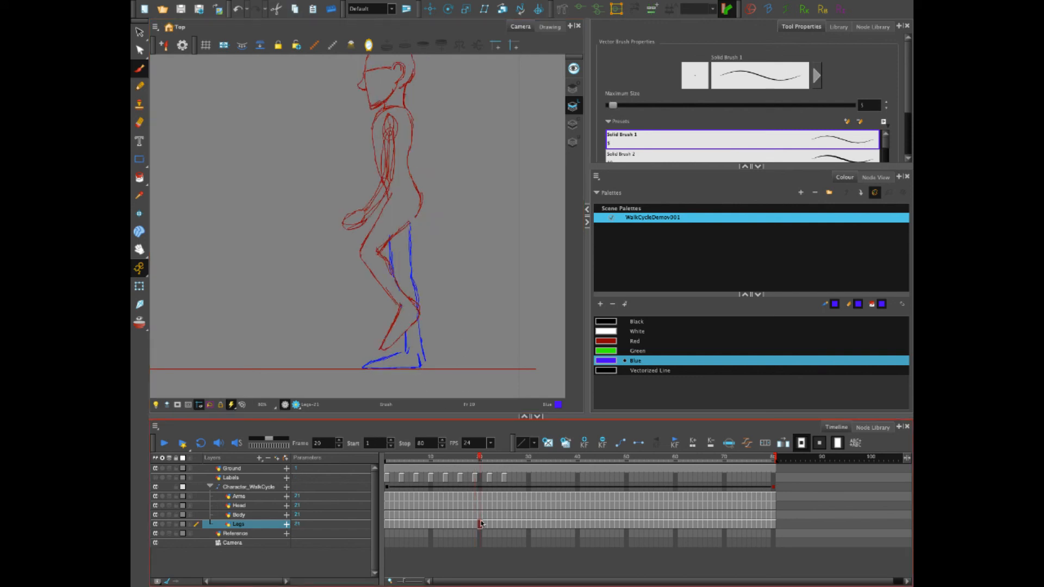
left_click_drag(402, 337, 399, 349)
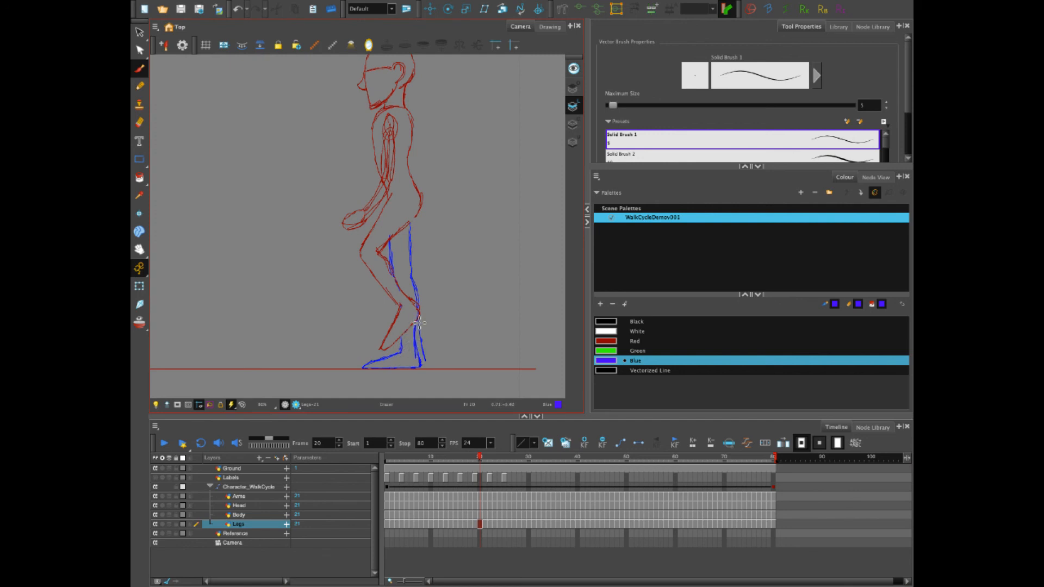
- On frame 21, lasso the blue leg above the foot and transform it so its lower end meets the planted foot
left_click(484, 523)
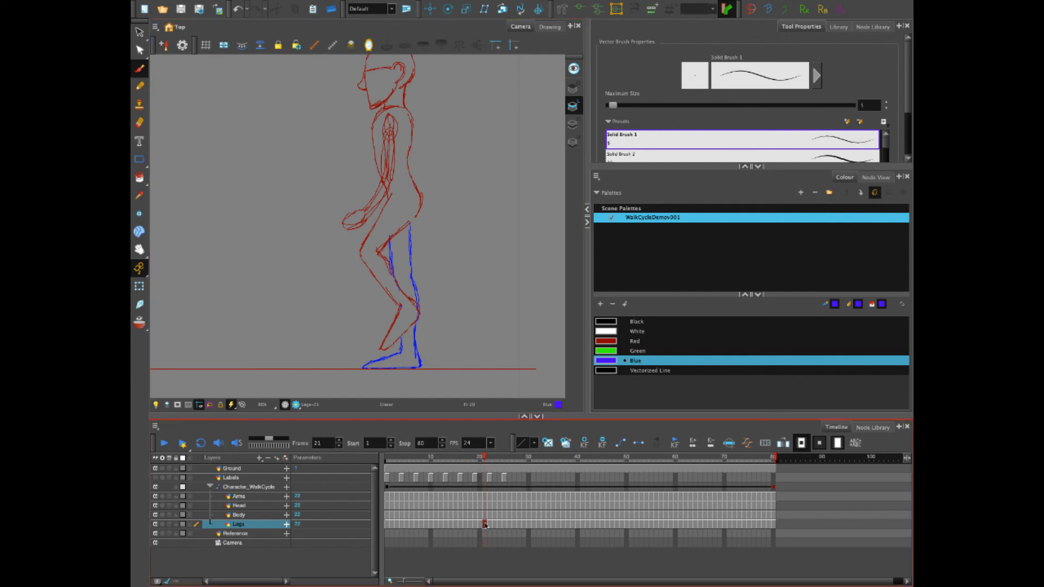
left_click(139, 31)
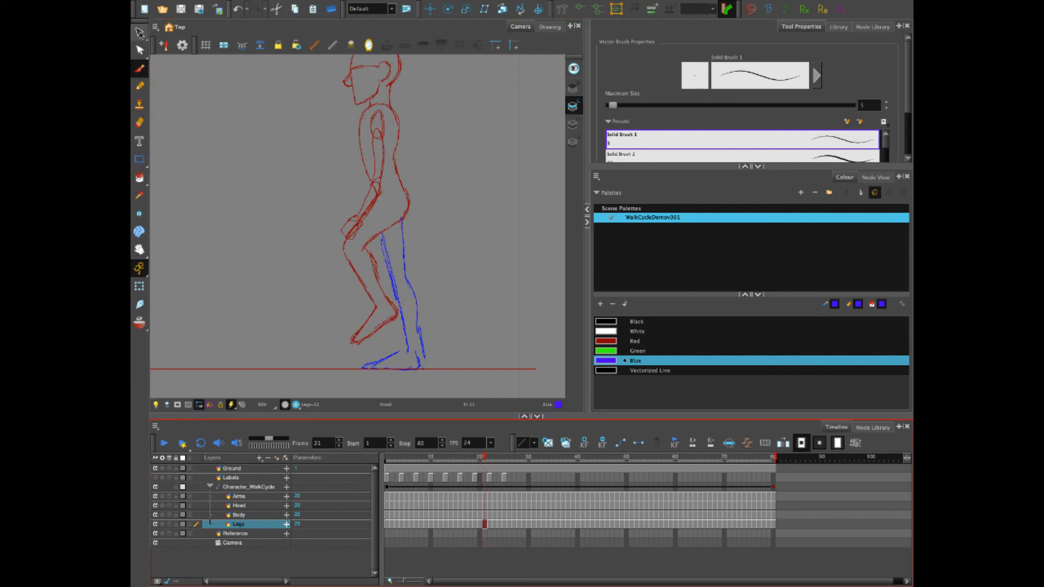
mouse_move(397, 292)
left_mouse_down()
mouse_move(402, 342)
mouse_move(432, 321)
mouse_move(410, 272)
left_mouse_up()
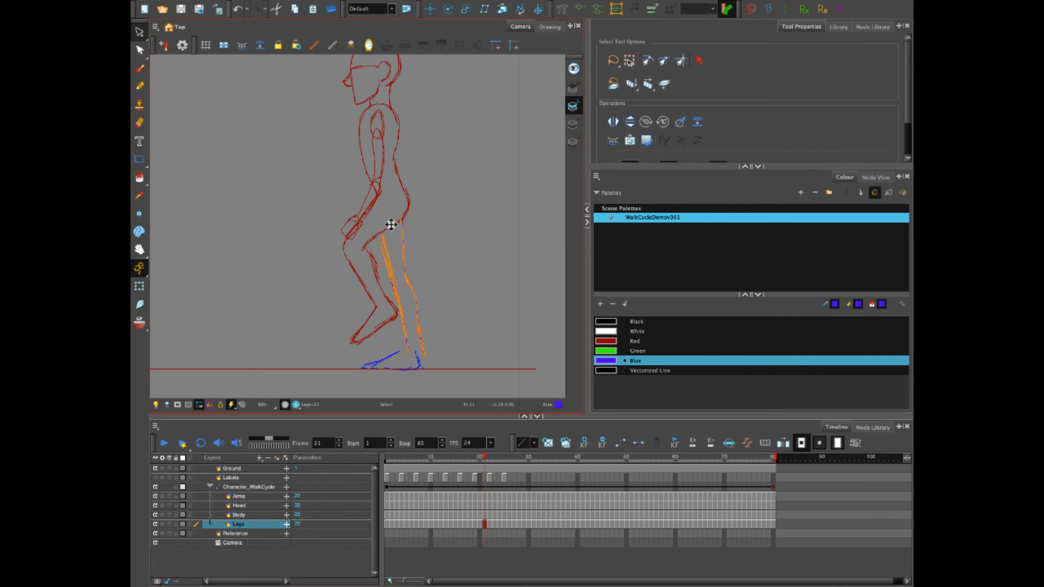
left_click_drag(431, 361, 425, 363)
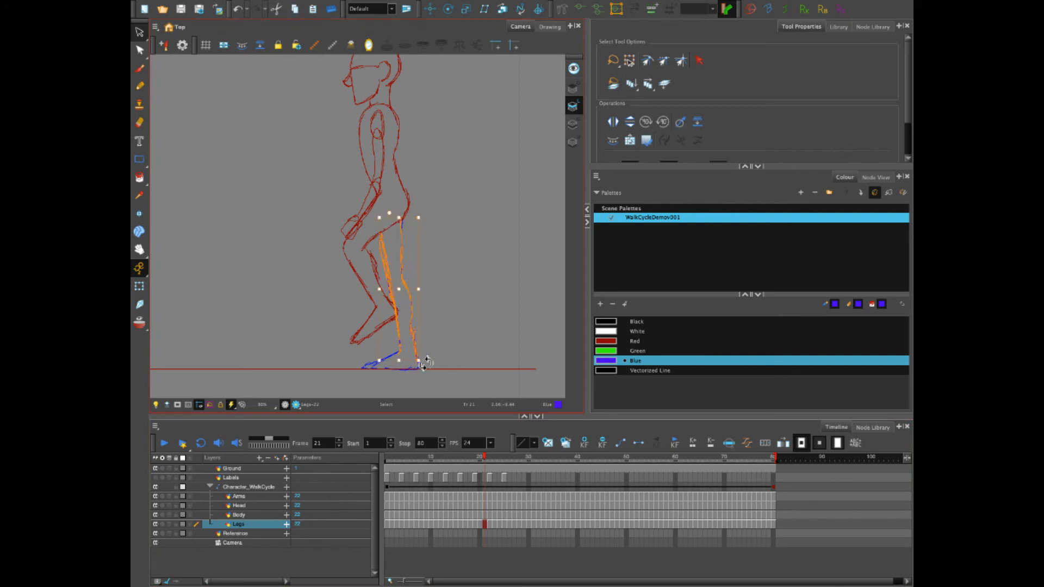
- On frames 22 and 23, lasso the blue leg above the foot and adjust it to connect with the planted foot's ankle
left_click(490, 524)
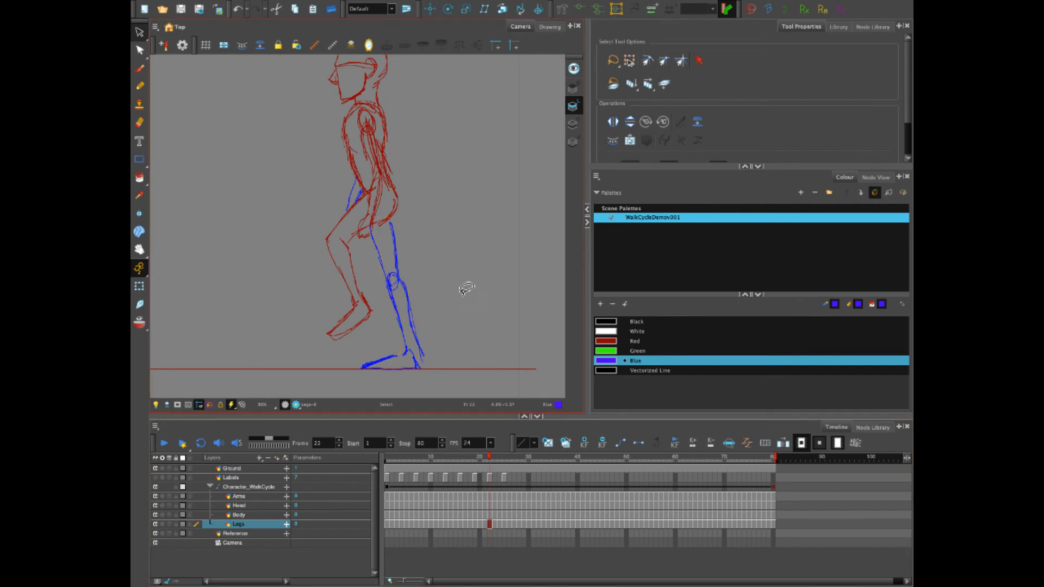
mouse_move(407, 215)
left_mouse_down()
mouse_move(399, 325)
mouse_move(432, 298)
mouse_move(411, 228)
left_mouse_up()
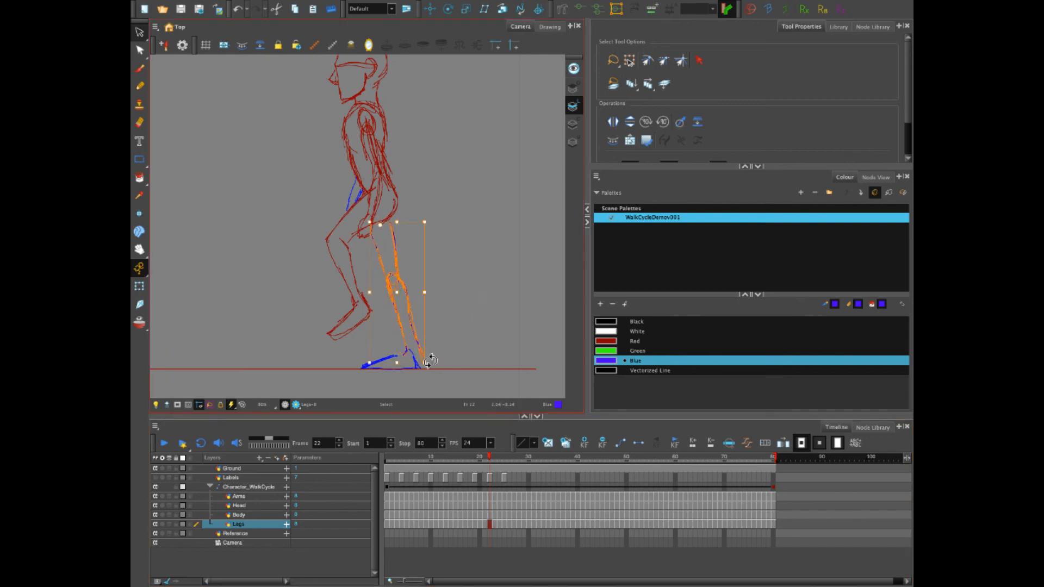
left_click_drag(429, 363, 416, 364)
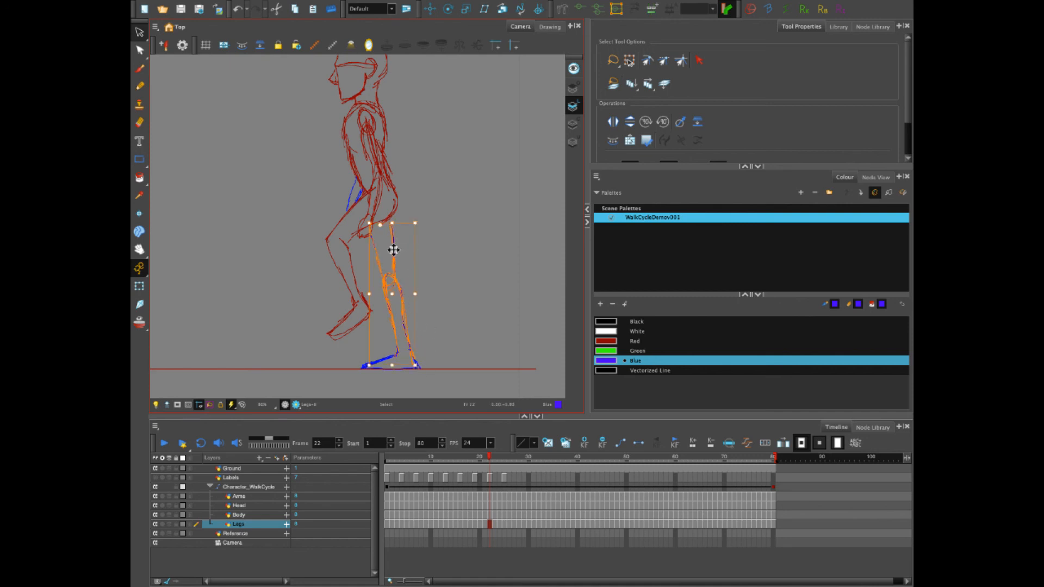
left_click(494, 460)
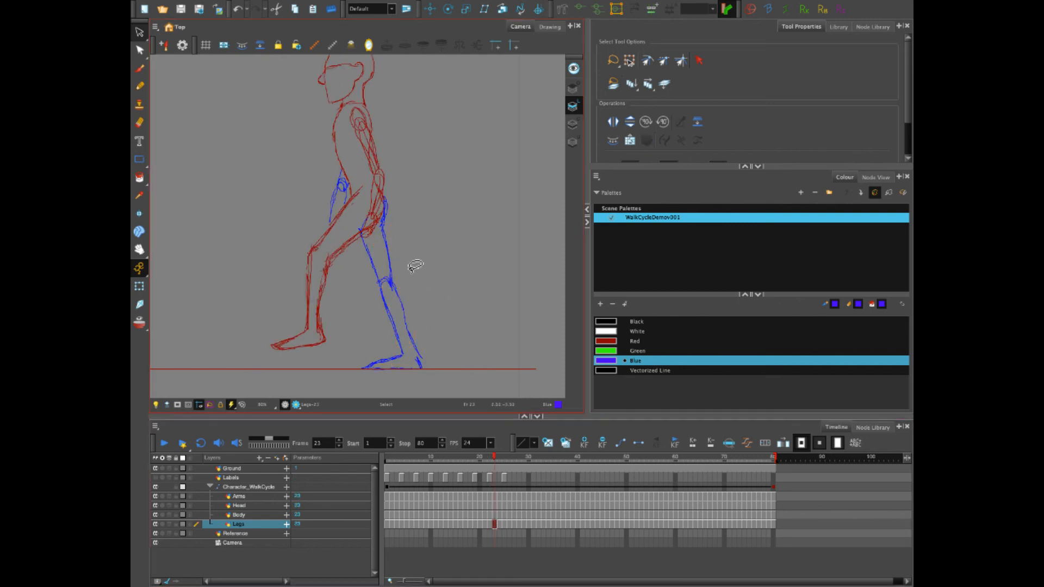
mouse_move(375, 234)
left_mouse_down()
mouse_move(390, 323)
mouse_move(417, 348)
mouse_move(423, 315)
mouse_move(400, 264)
left_mouse_up()
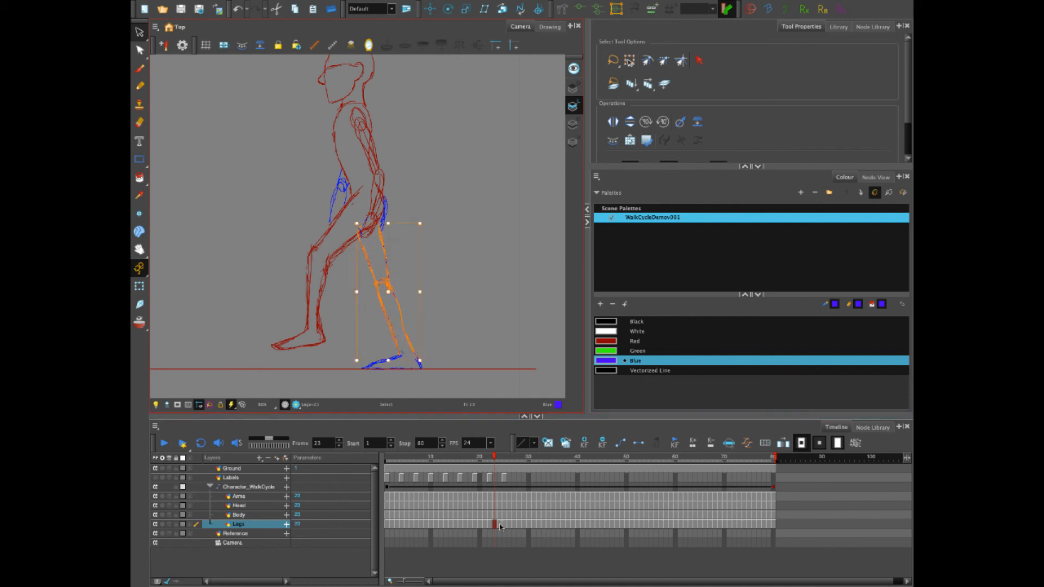
left_click(499, 525)
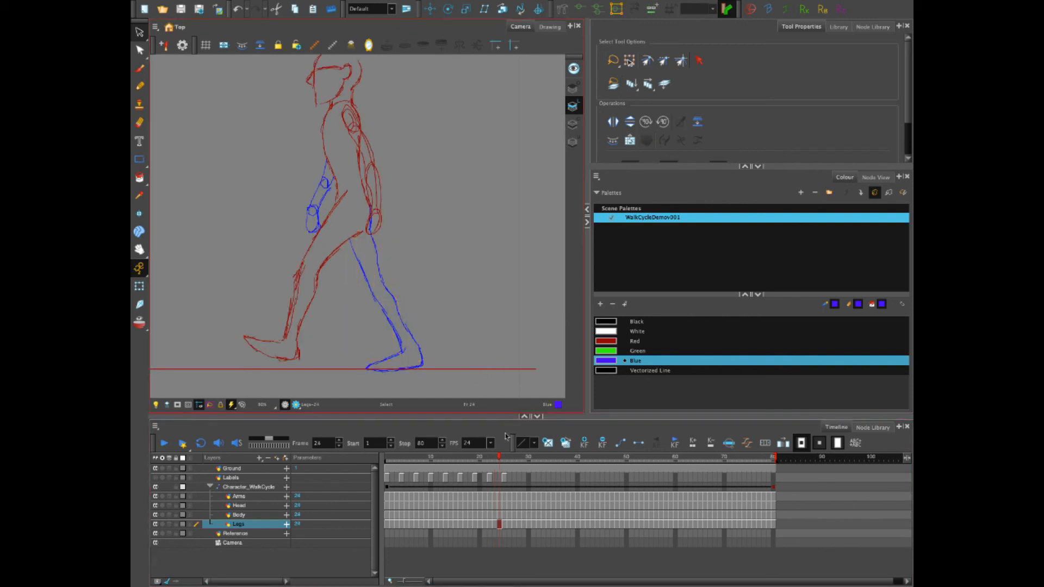
- Play the walk across the full camera frame from frame 1 several times to check the planted feet and leg connections
left_click_drag(499, 461, 351, 482)
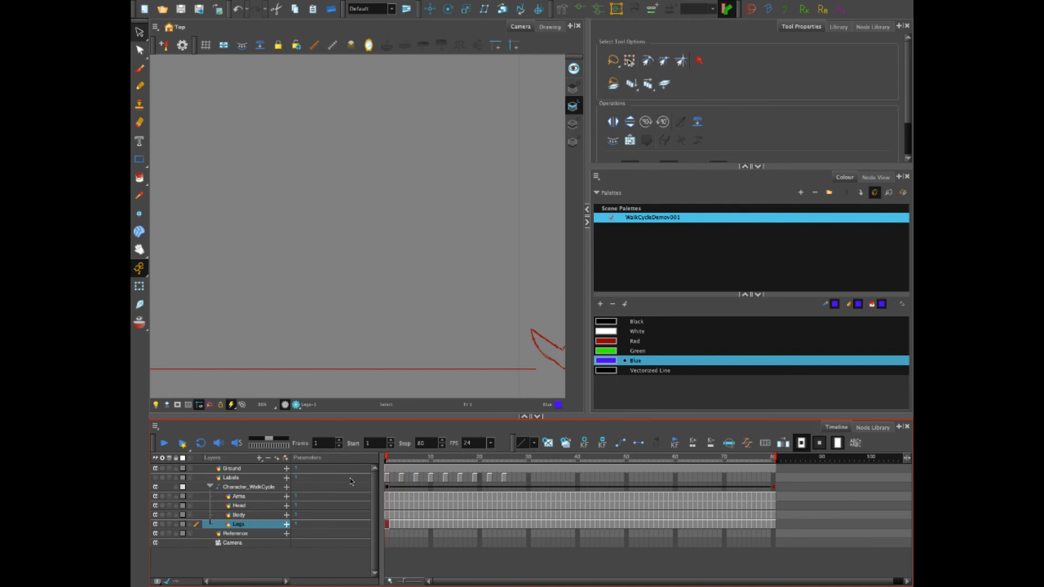
scroll(410, 260, "down", 3)
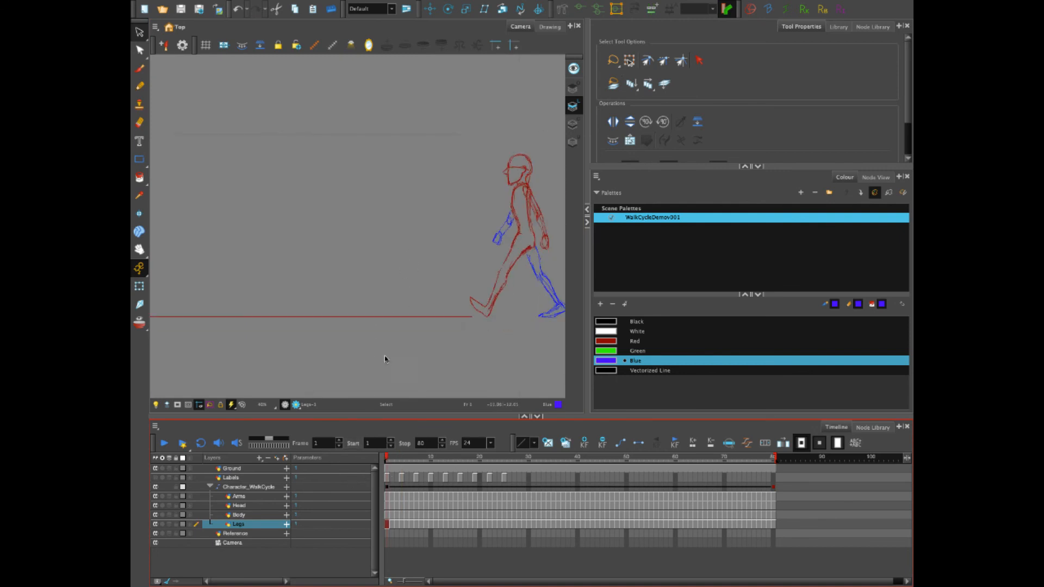
left_click(164, 443)
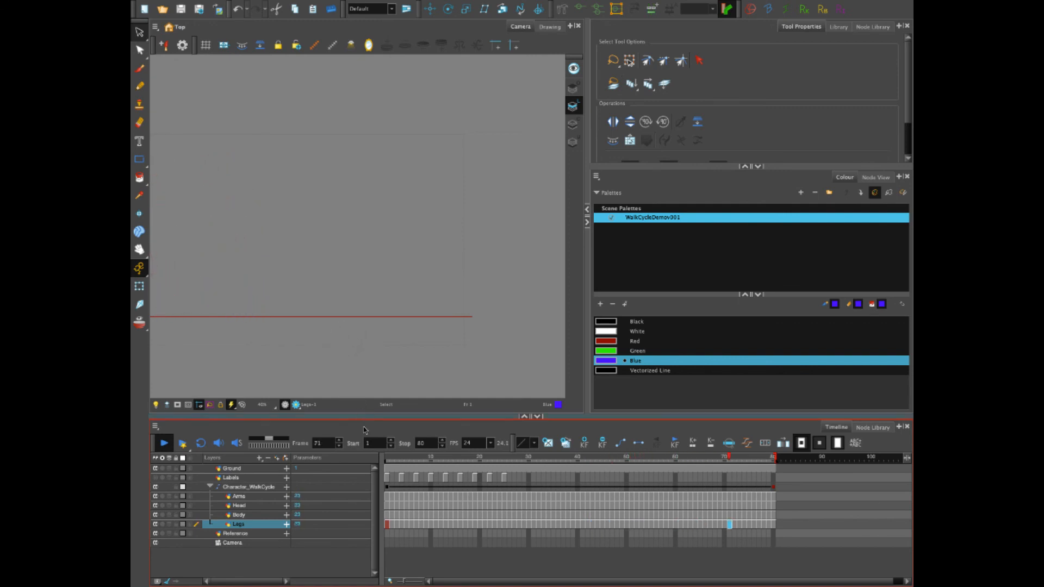
left_click(386, 458)
scroll(370, 302, "down", 2)
left_click_drag(354, 311, 424, 320)
left_click(165, 444)
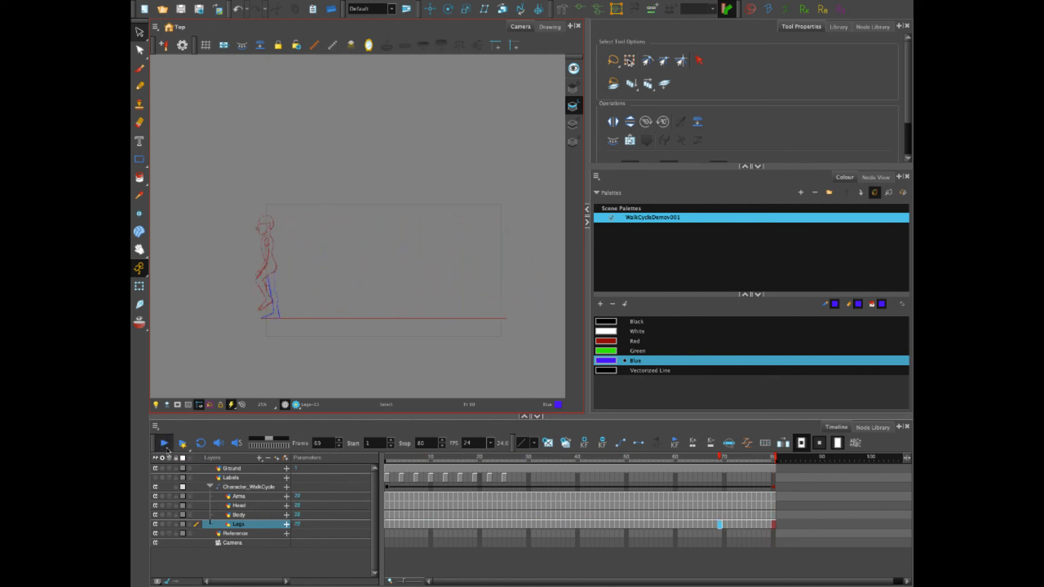
left_click(165, 447)
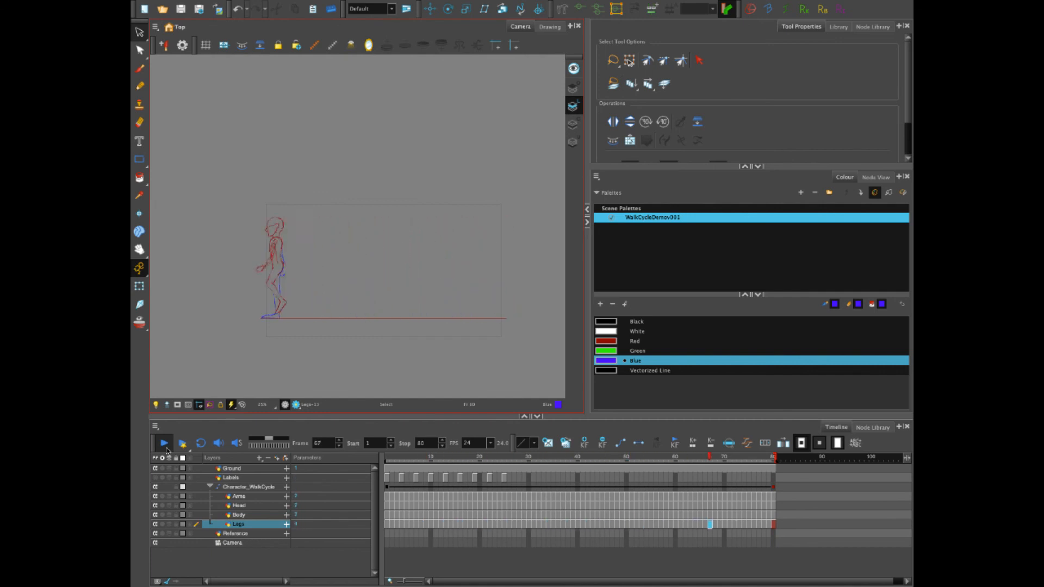
left_click(167, 450)
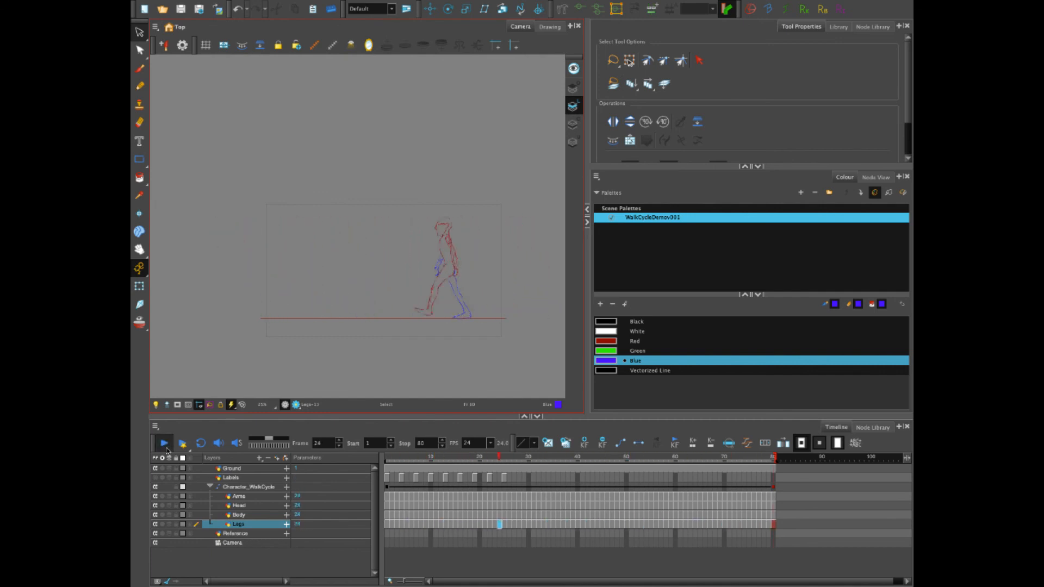
left_click(167, 450)
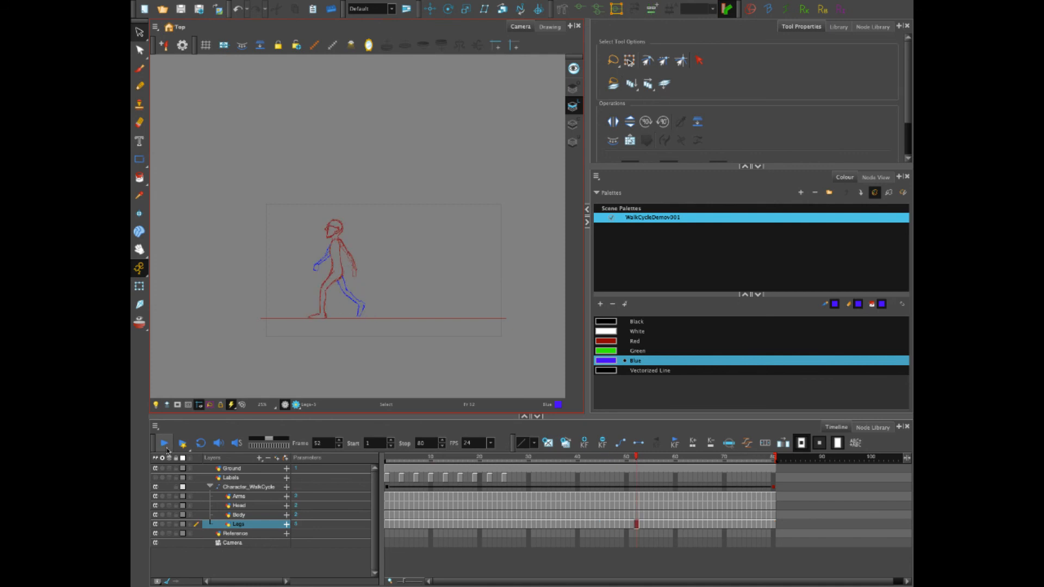